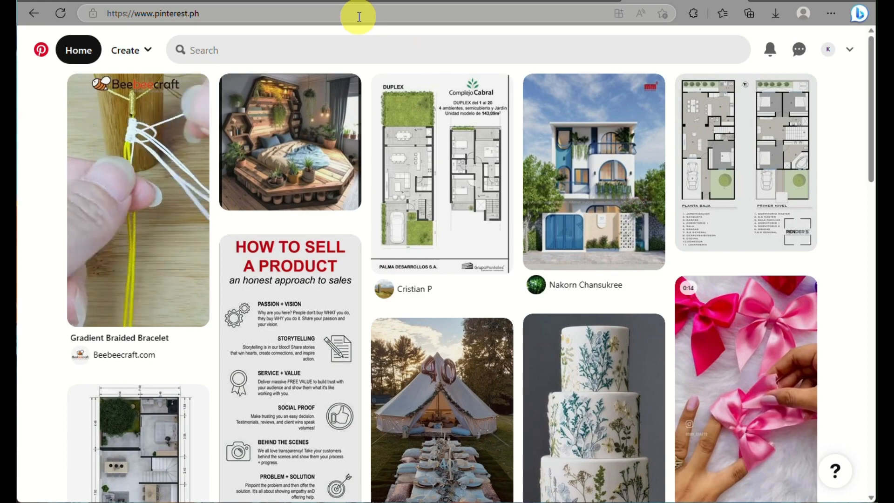
# - Switch to the Redbubble site, open the Clothing category and look through its product types
pyautogui.click(402, 1)
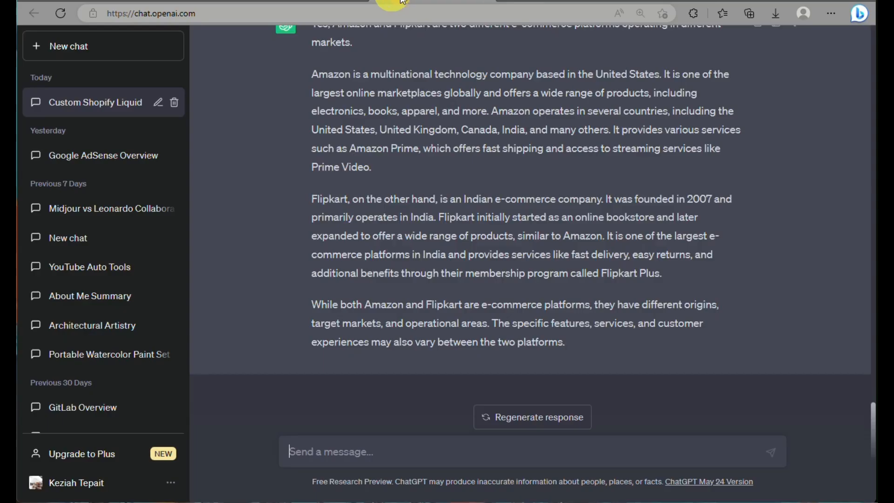
pyautogui.click(549, 1)
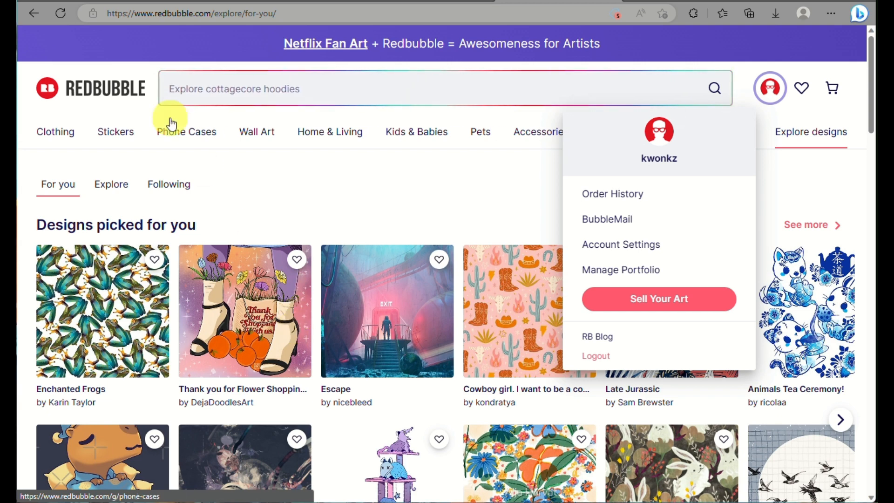
pyautogui.moveTo(63, 129)
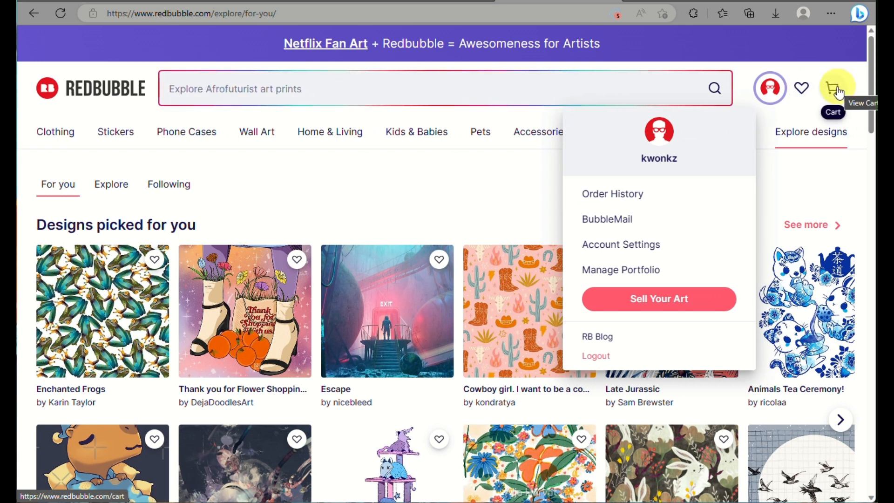
pyautogui.scroll(-1, 652, 244)
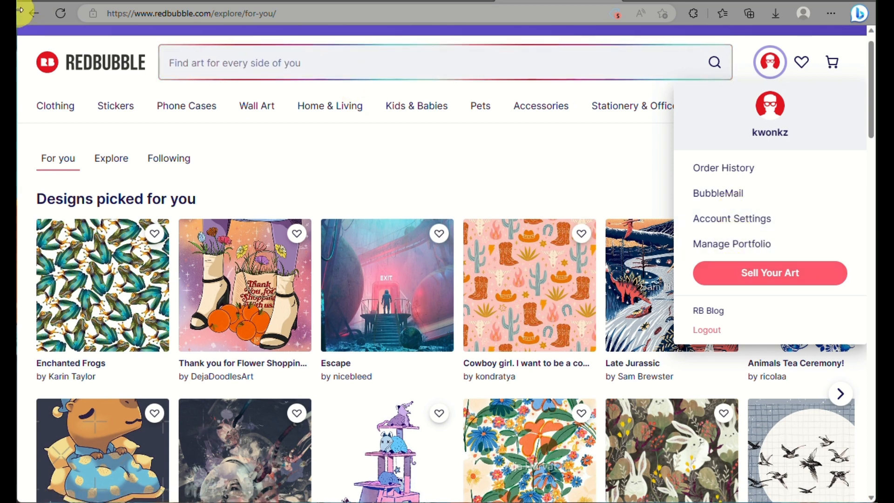
pyautogui.click(64, 106)
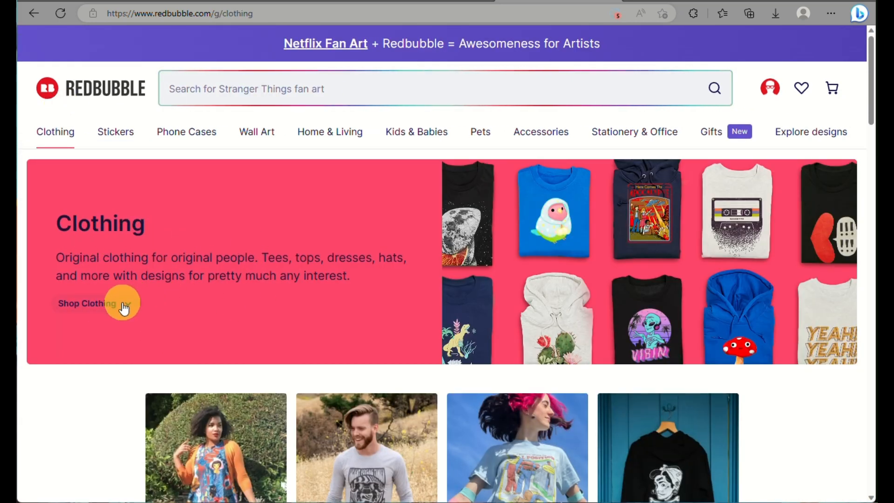
pyautogui.scroll(-10, 495, 331)
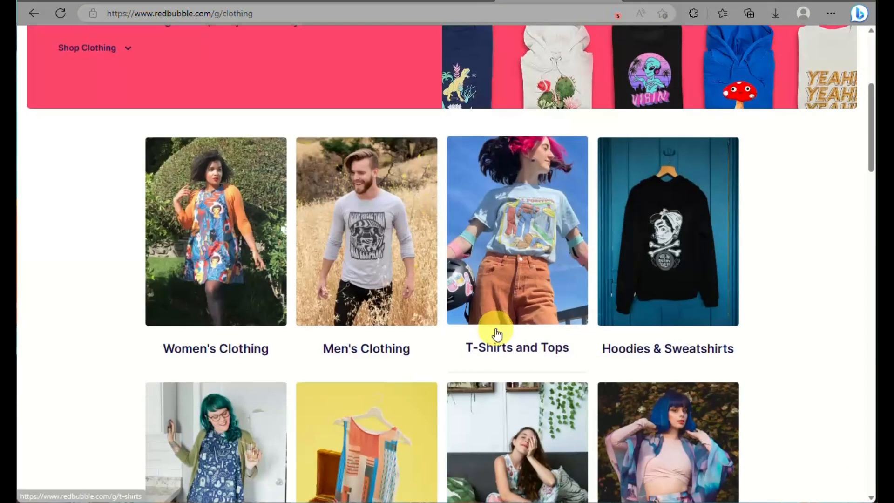
pyautogui.scroll(-2, 496, 333)
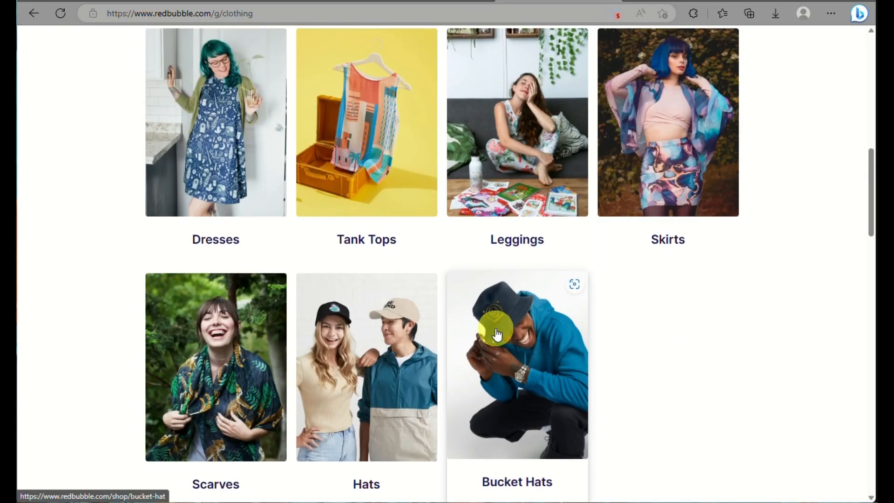
pyautogui.scroll(12, 839, 283)
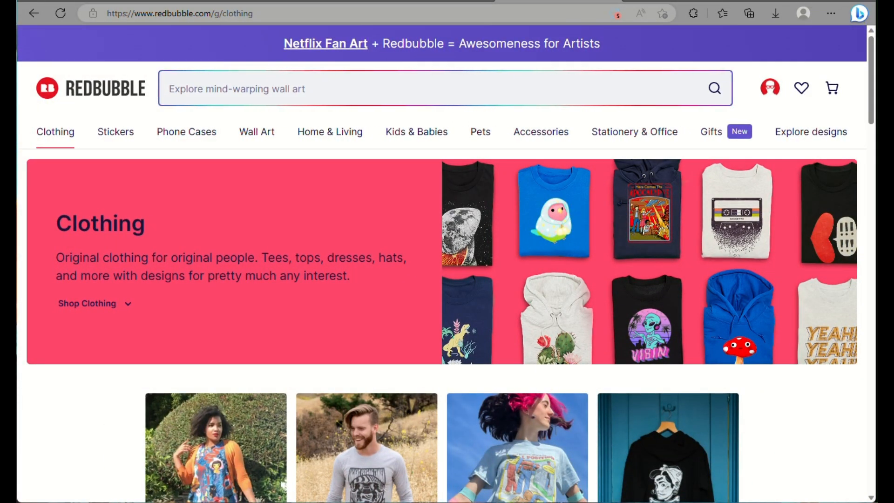
# - Search the web for "canvas student" in a new browser tab and look through the results
pyautogui.click(179, 1)
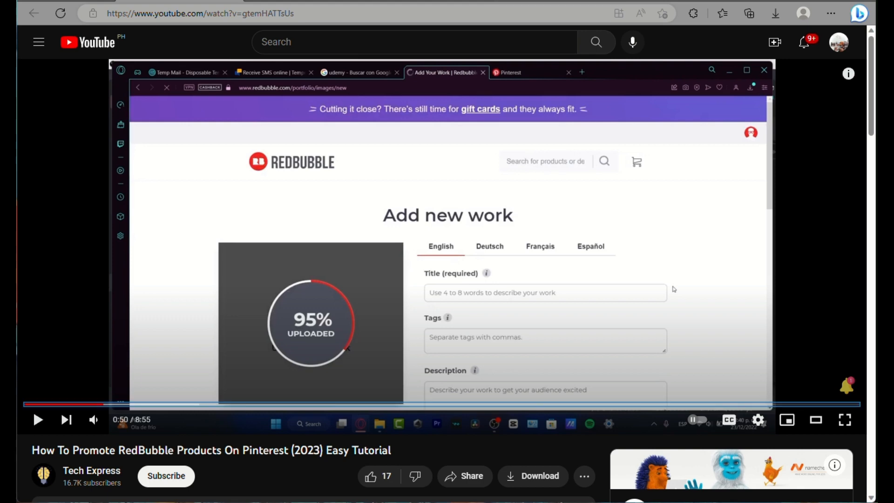
pyautogui.click(520, 2)
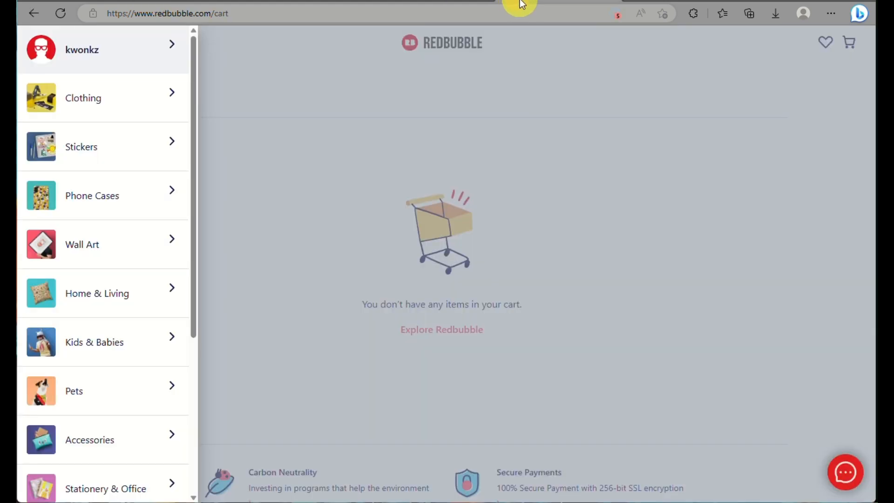
pyautogui.click(761, 1)
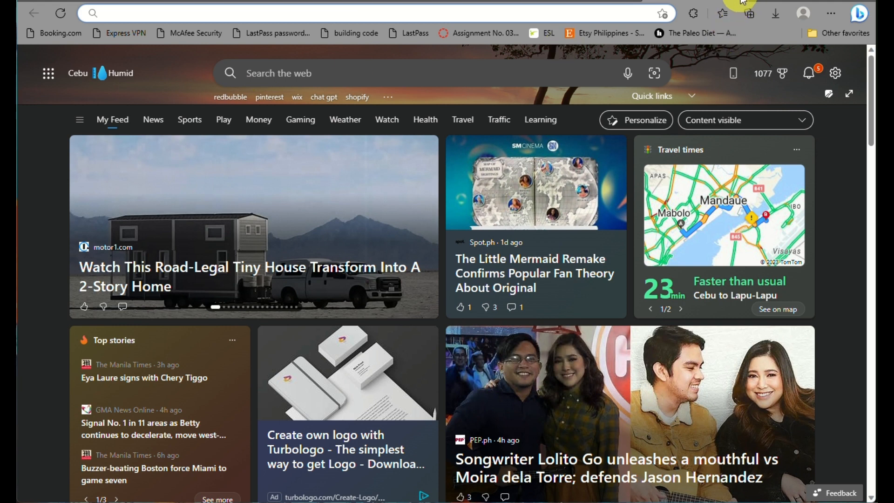
pyautogui.write('canvas student')
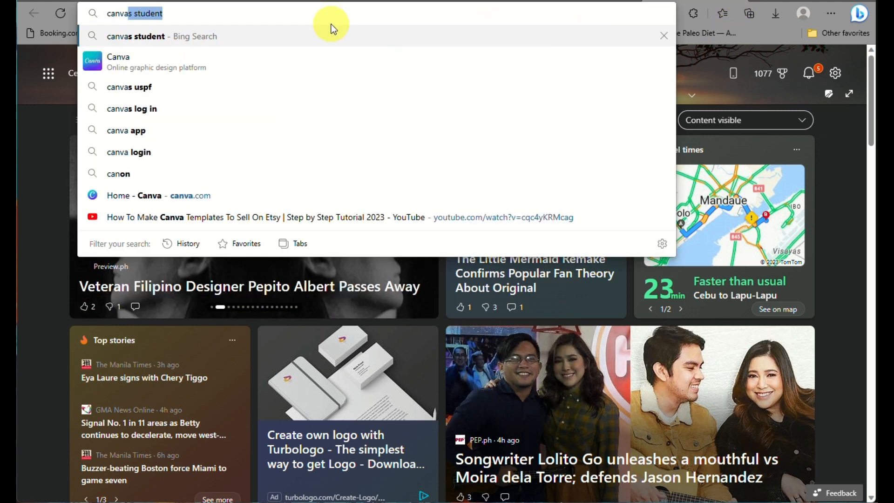
pyautogui.press('Return')
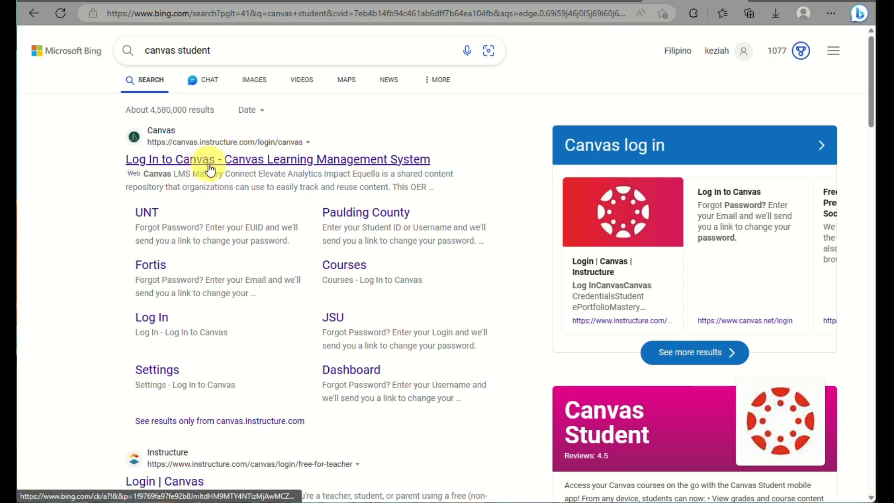
pyautogui.scroll(-5, 210, 207)
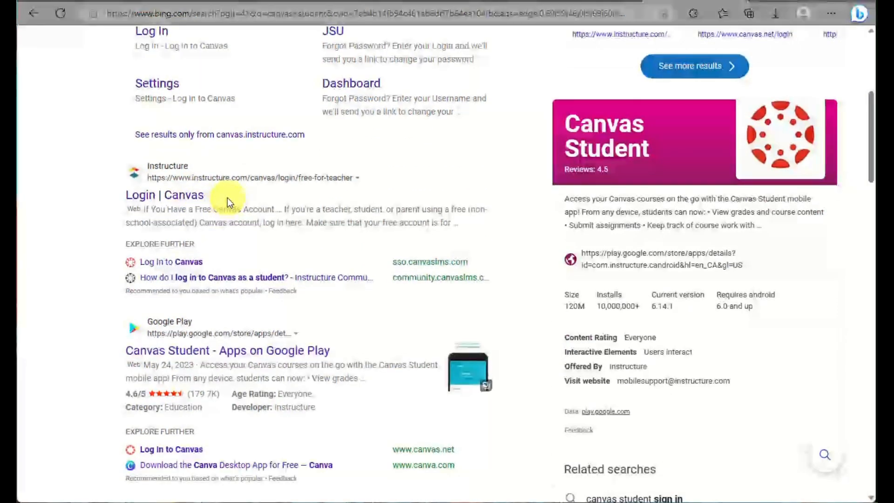
pyautogui.scroll(4, 227, 197)
pyautogui.scroll(2, 184, 122)
# - Change the web search to "canva" and open the official Canva website from the results
pyautogui.moveTo(227, 47); pyautogui.dragTo(191, 50)
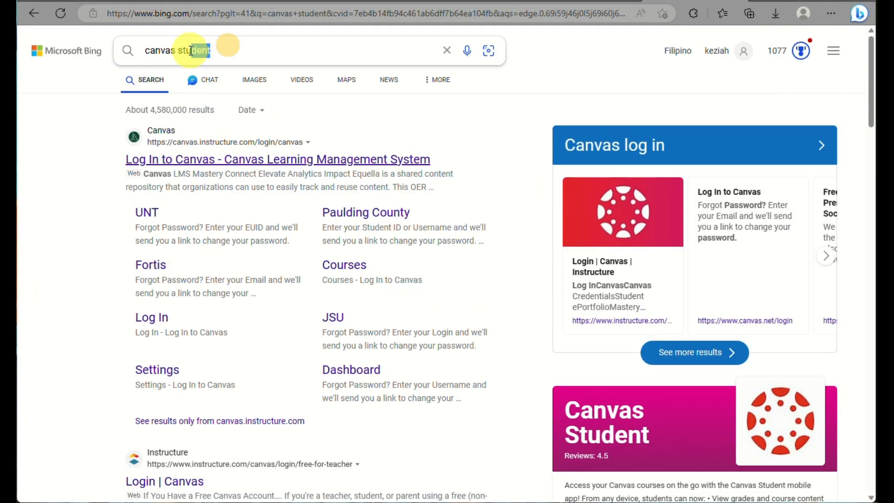
pyautogui.press('BackSpace')
pyautogui.press('Return')
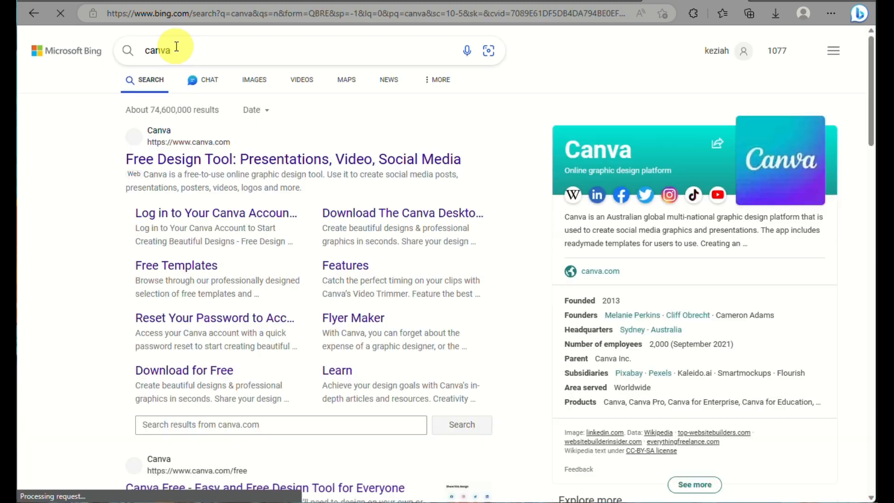
pyautogui.click(184, 161)
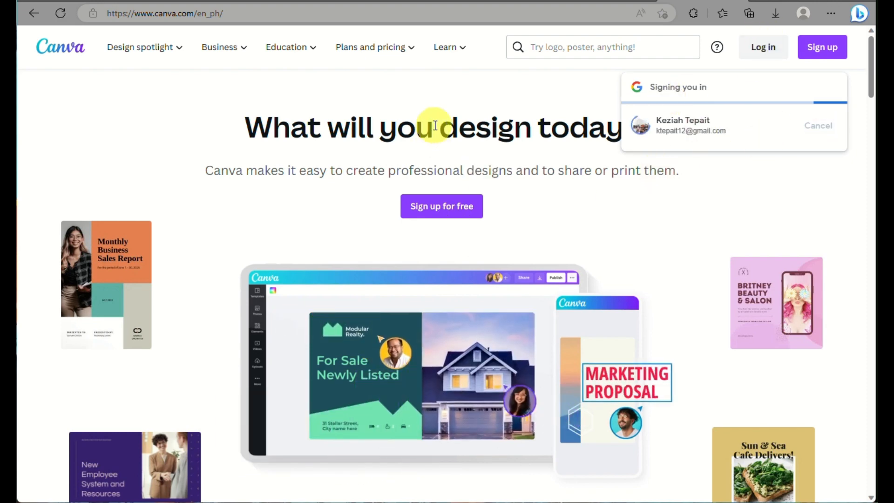
# - Look through the Canva home page and its recent designs, dismissing the yearly payment offer
pyautogui.scroll(-5, 431, 376)
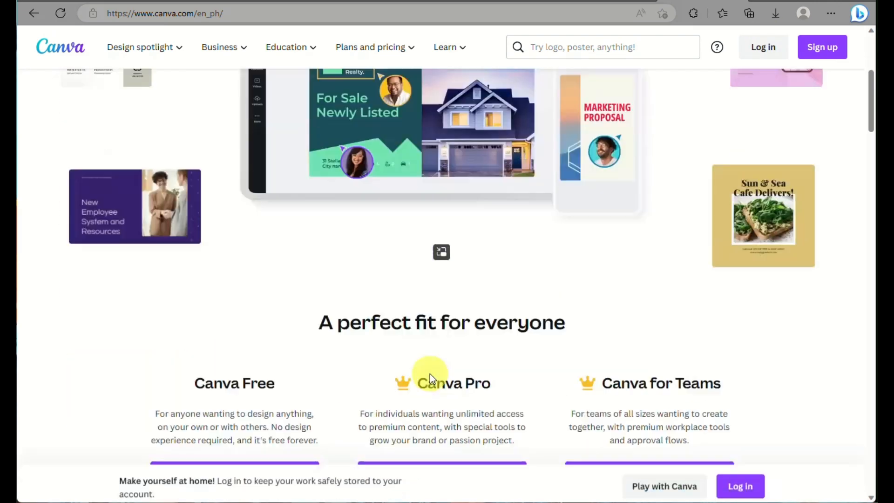
pyautogui.scroll(-5, 435, 363)
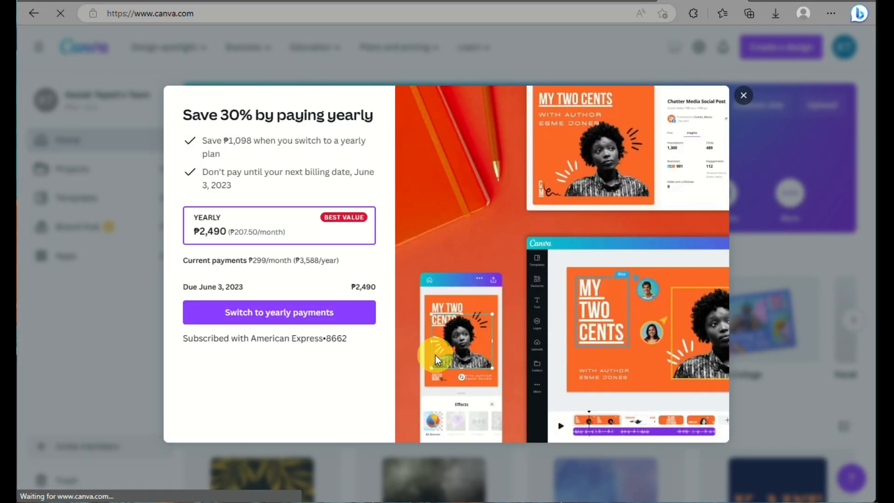
pyautogui.click(744, 98)
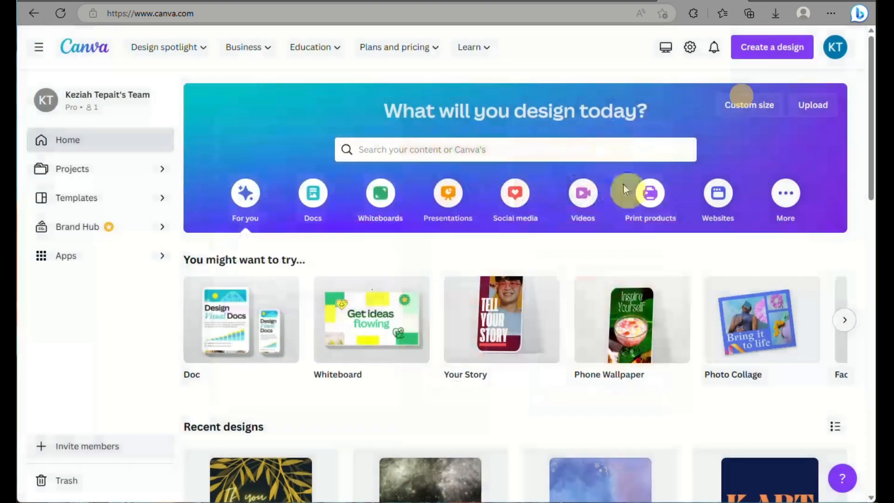
pyautogui.scroll(-4, 620, 232)
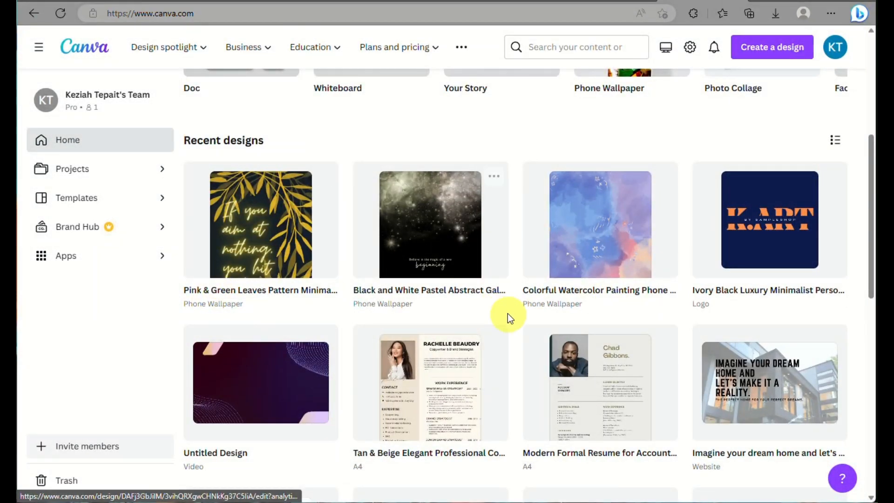
pyautogui.scroll(5, 509, 316)
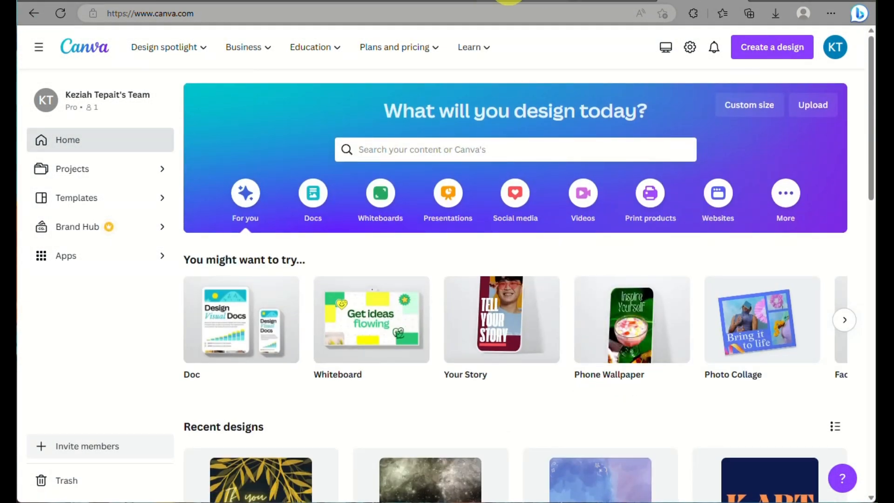
# - Switch back to Redbubble, leave the shopping cart page and open the seller dashboard through Sell Your Art
pyautogui.click(425, 1)
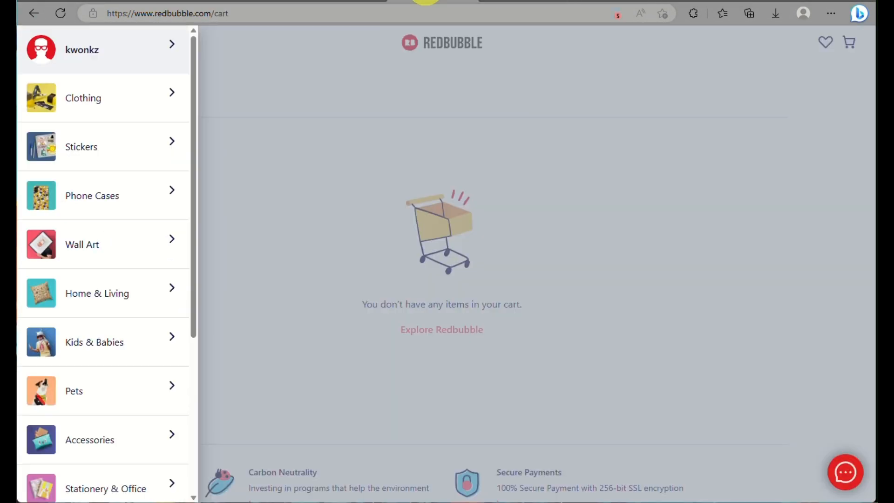
pyautogui.click(258, 58)
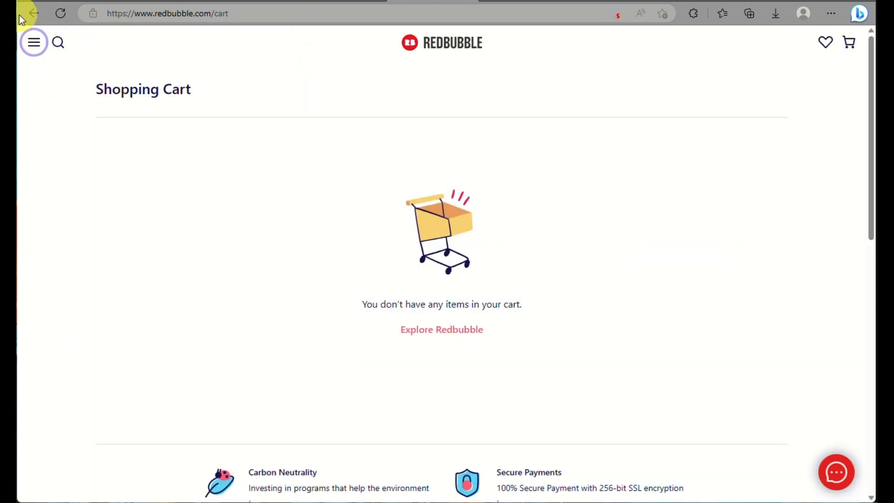
pyautogui.click(32, 14)
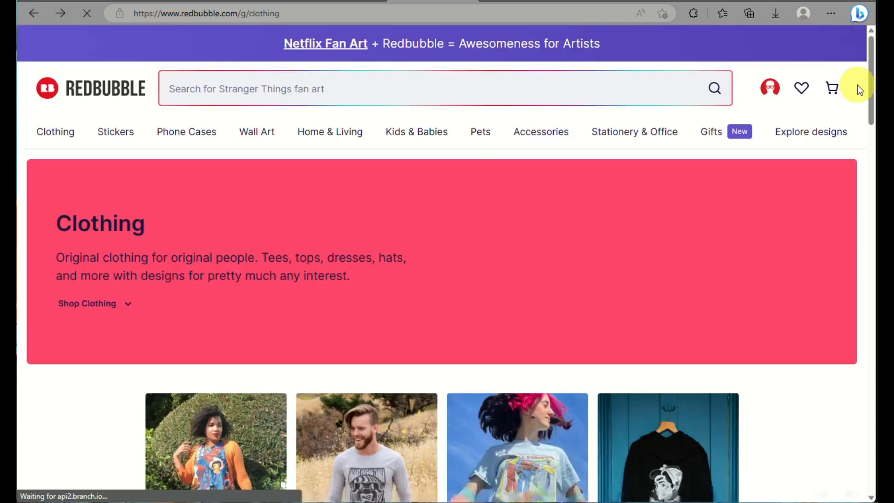
pyautogui.moveTo(770, 91)
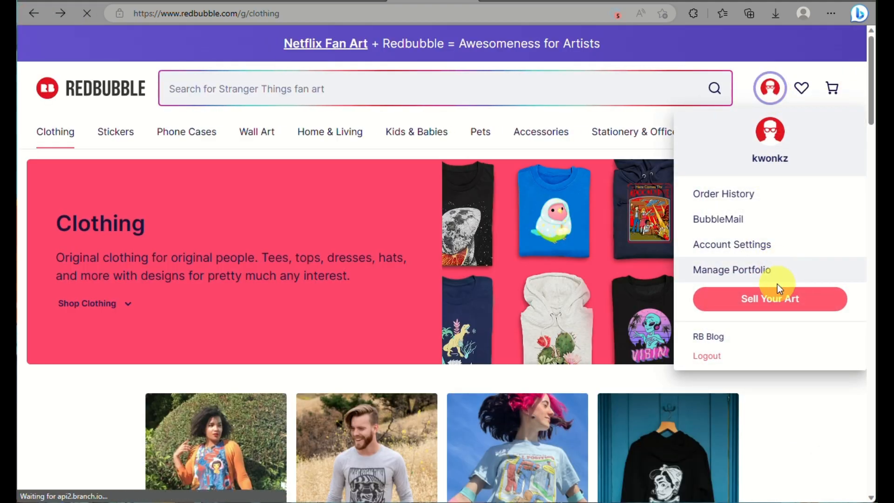
pyautogui.click(773, 300)
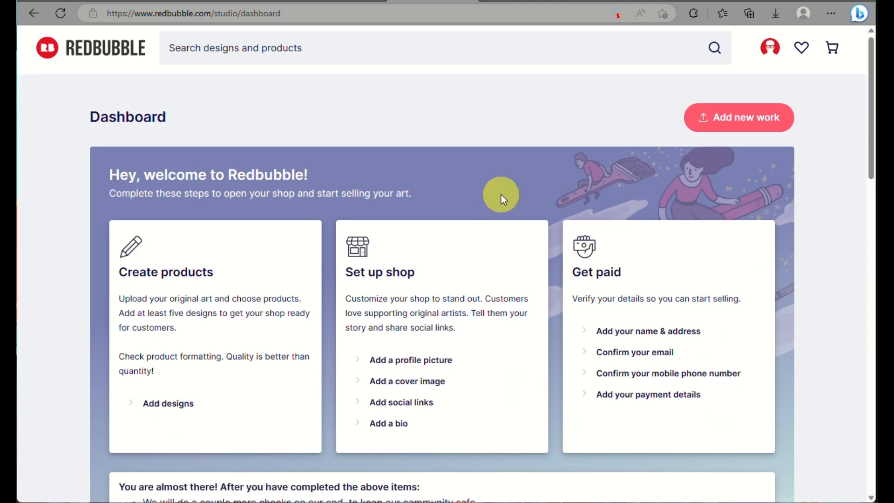
# - Look through the seller dashboard's shop setup tasks and its tips for new sellers
pyautogui.scroll(-2, 501, 195)
pyautogui.scroll(-3, 501, 194)
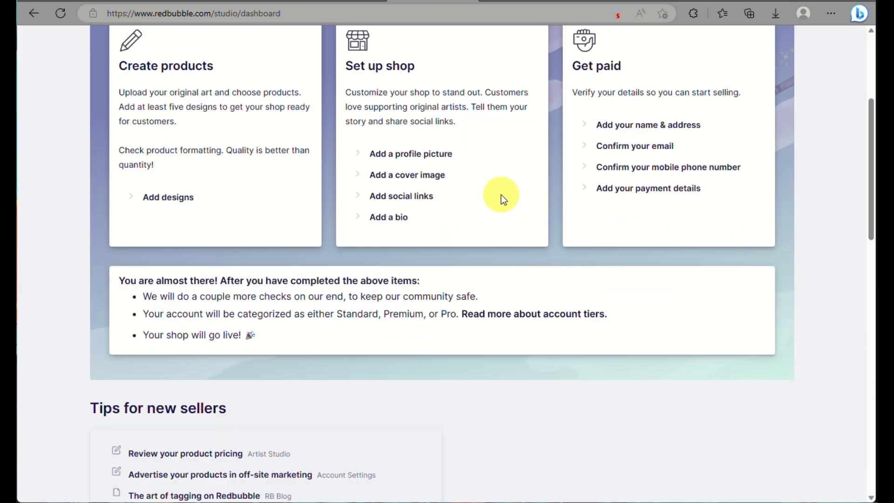
pyautogui.scroll(5, 498, 194)
pyautogui.scroll(-8, 293, 354)
pyautogui.scroll(-5, 292, 354)
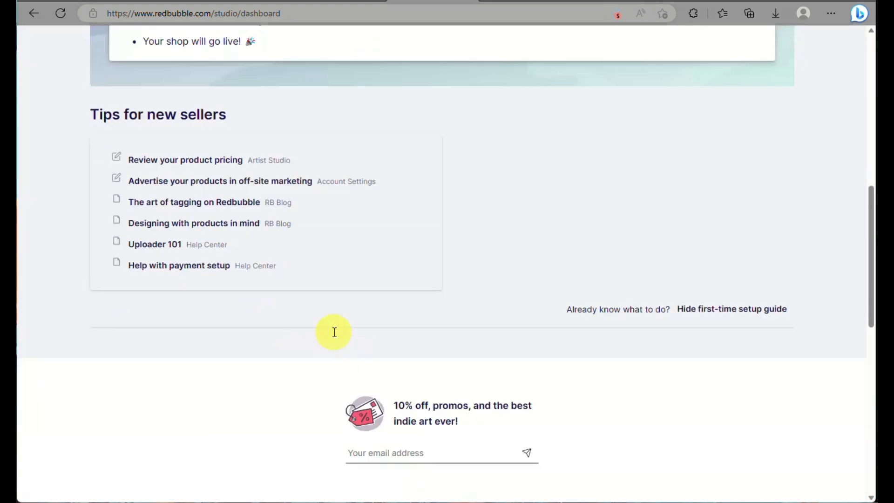
pyautogui.scroll(12, 674, 329)
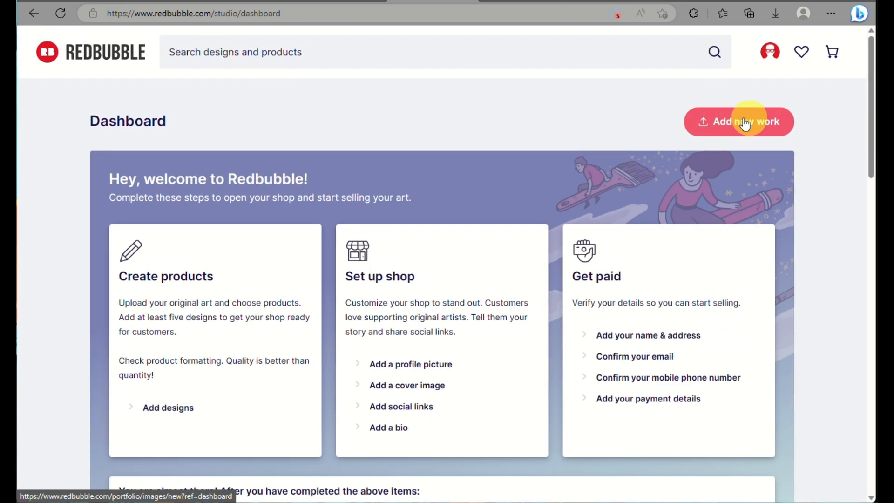
pyautogui.scroll(5, 827, 128)
pyautogui.scroll(-5, 827, 128)
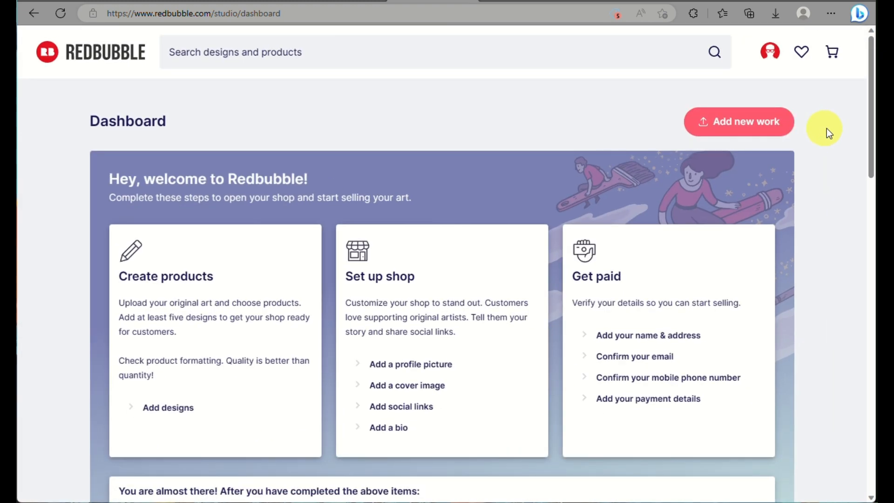
# - Open the Add new work page and view the file requirements for uploads
pyautogui.click(753, 122)
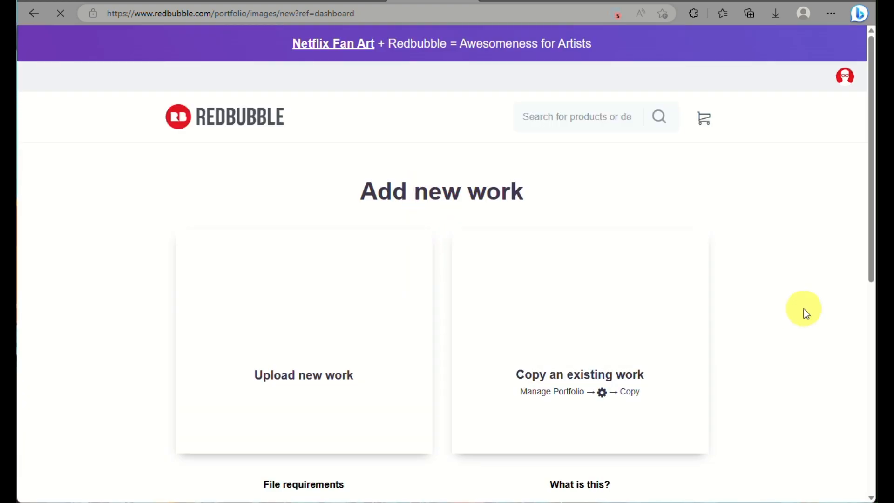
pyautogui.scroll(-5, 305, 326)
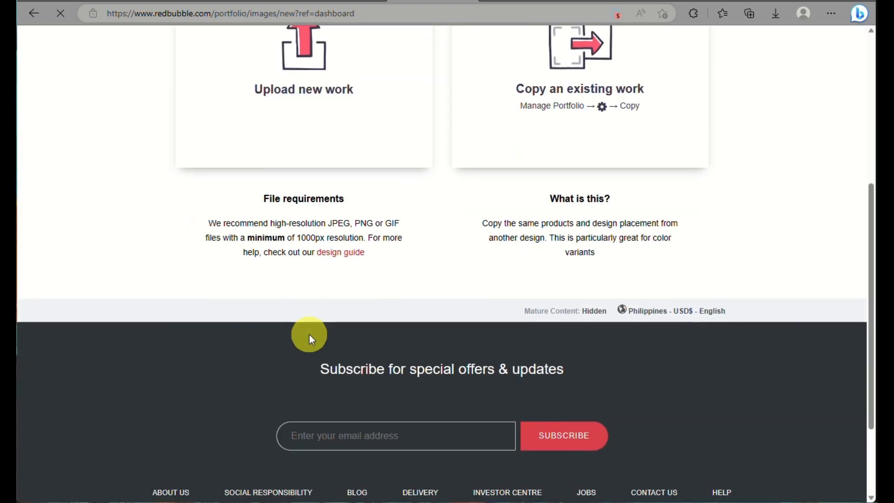
pyautogui.scroll(5, 309, 339)
# - Bring up the file selection for Upload new work and close it without choosing an image
pyautogui.click(318, 346)
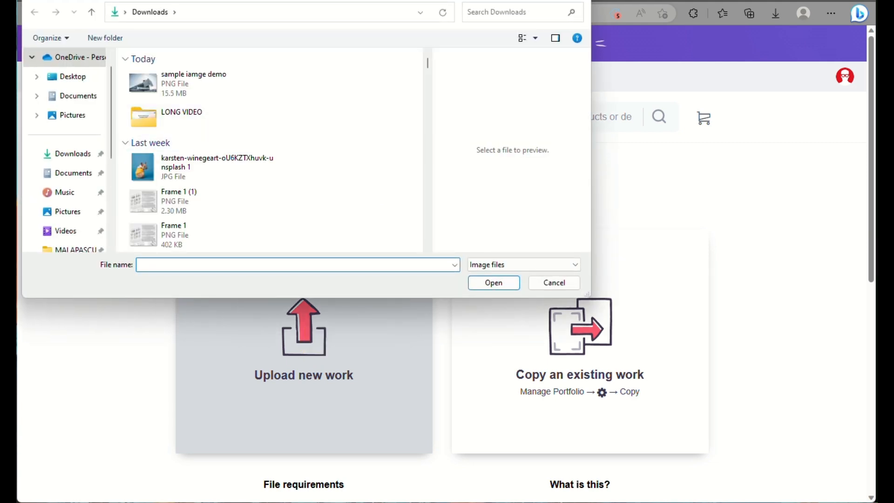
pyautogui.click(585, 2)
pyautogui.scroll(-3, 621, 312)
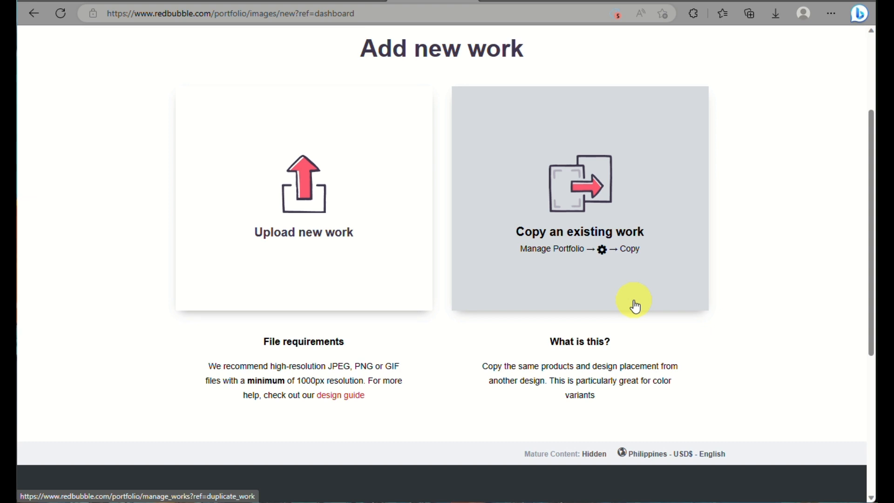
# - View the Manage portfolio page through Copy an existing work, leaving the current upload page, and return to Add new work
pyautogui.scroll(-1, 635, 306)
pyautogui.click(621, 177)
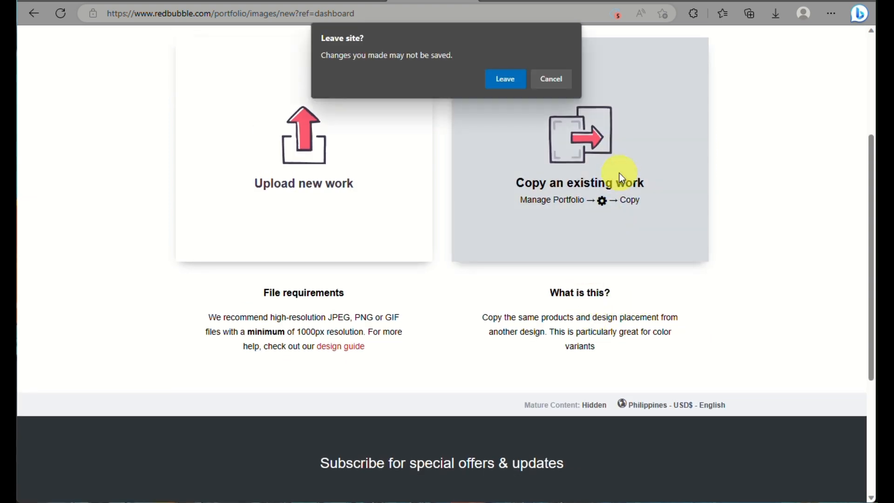
pyautogui.click(515, 82)
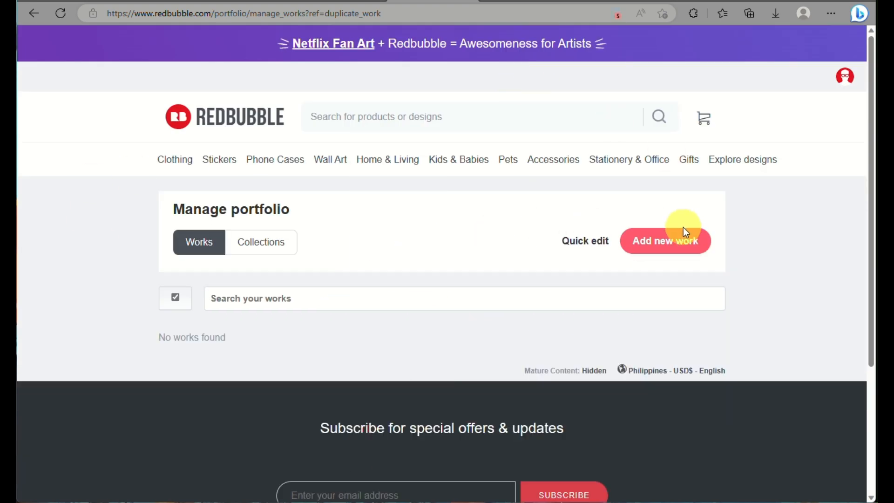
pyautogui.click(676, 250)
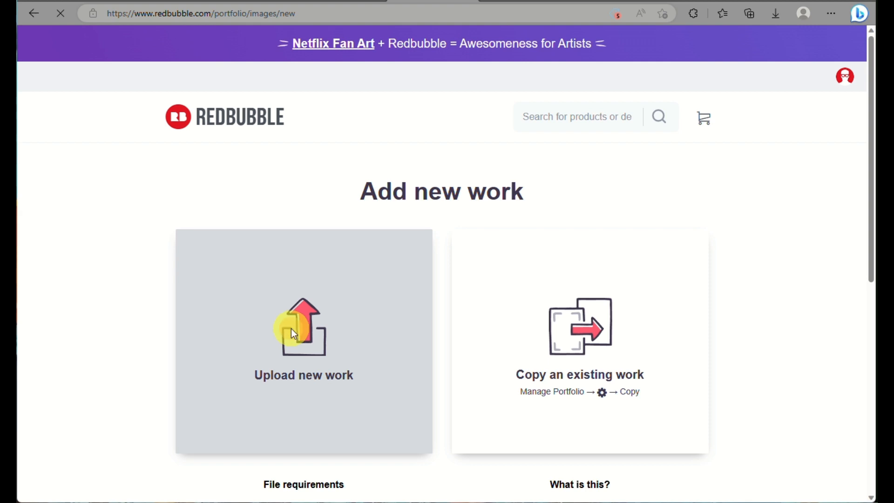
# - Upload the dark blue sea turtle and whale pattern image from the Downloads folder as the new work
pyautogui.click(294, 334)
pyautogui.scroll(-5, 233, 189)
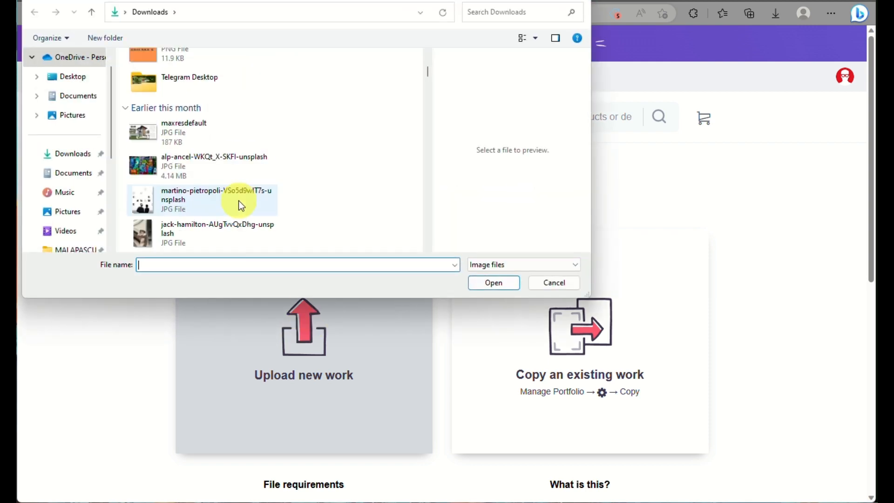
pyautogui.scroll(-10, 241, 205)
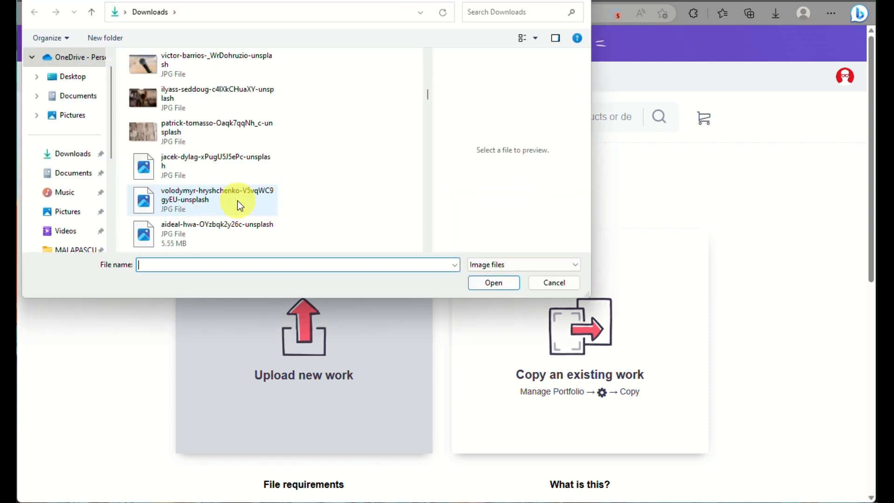
pyautogui.scroll(-10, 240, 205)
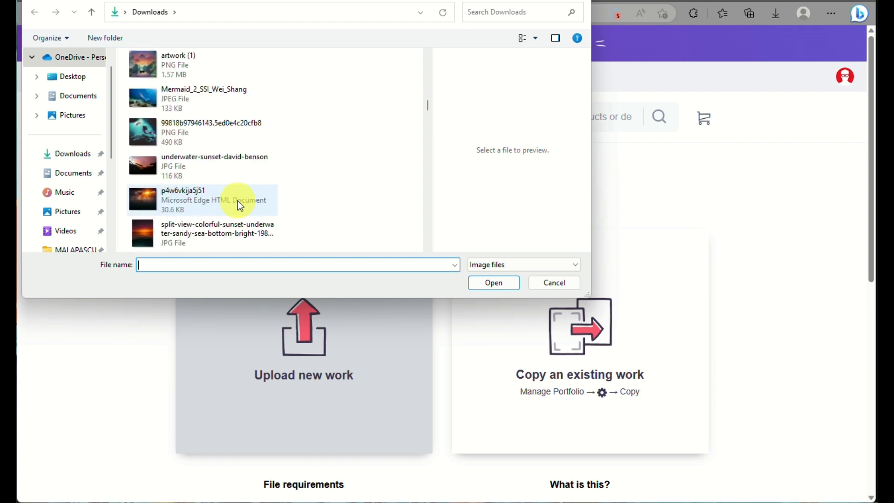
pyautogui.scroll(-8, 240, 205)
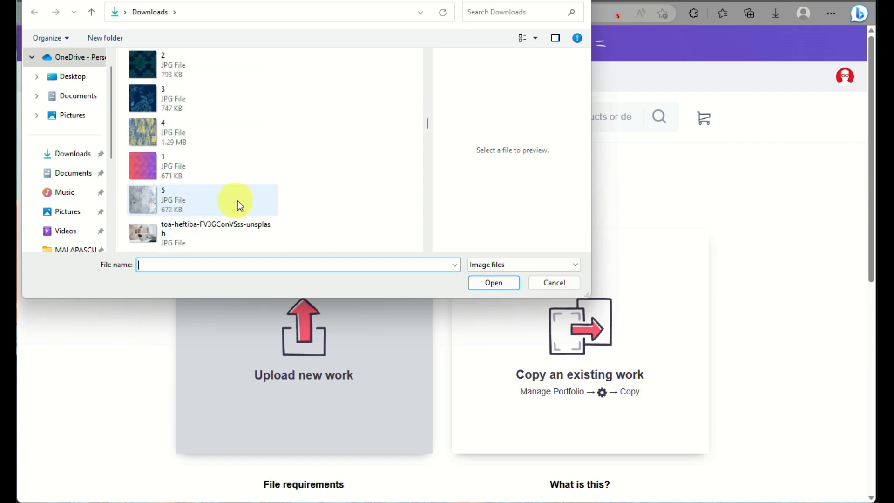
pyautogui.click(172, 176)
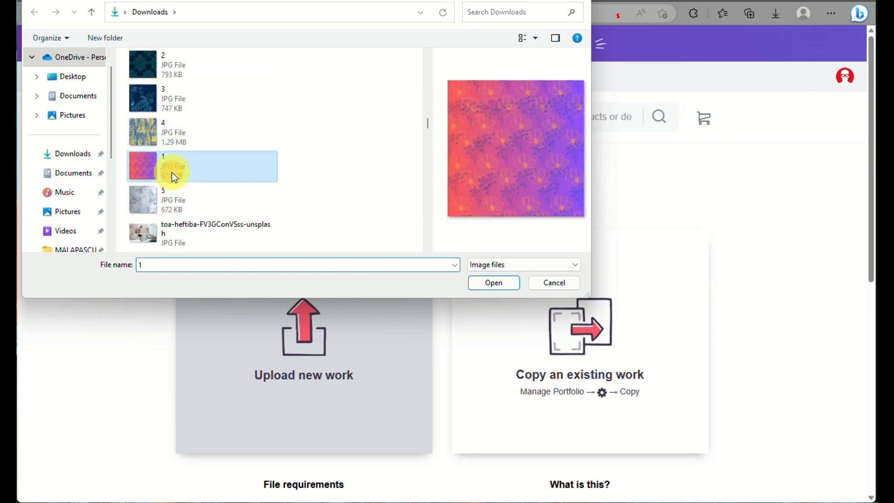
pyautogui.click(178, 122)
pyautogui.scroll(3, 196, 186)
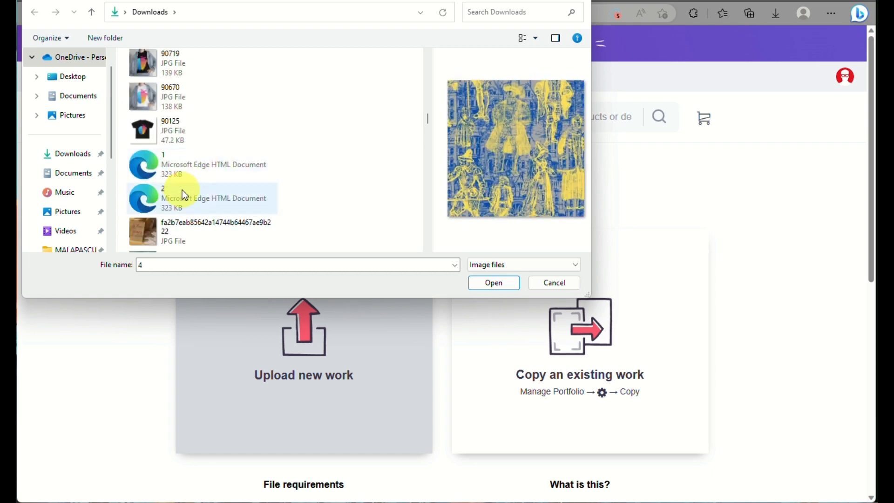
pyautogui.scroll(-2, 176, 195)
pyautogui.click(190, 203)
pyautogui.click(488, 281)
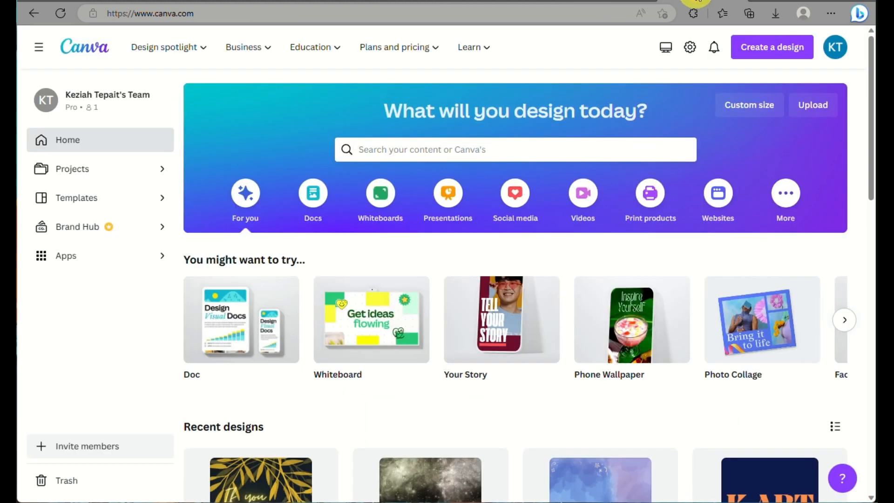
# - Look through the recent designs on the Canva home page, then switch back to the Redbubble upload page
pyautogui.scroll(-8, 613, 343)
pyautogui.scroll(-10, 615, 343)
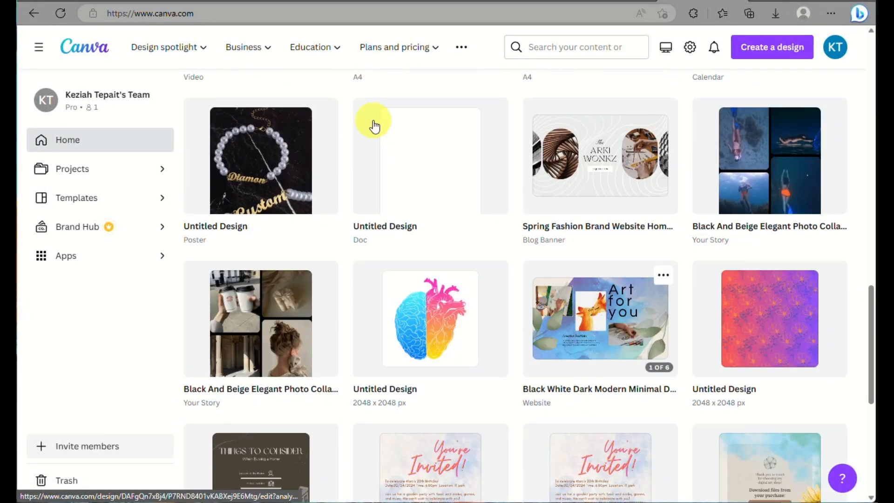
pyautogui.scroll(-10, 454, 179)
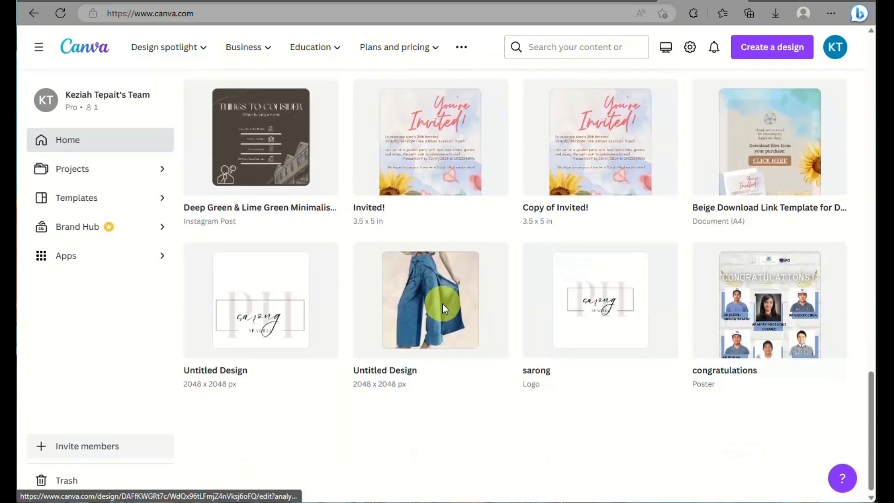
pyautogui.scroll(10, 443, 309)
pyautogui.scroll(8, 444, 310)
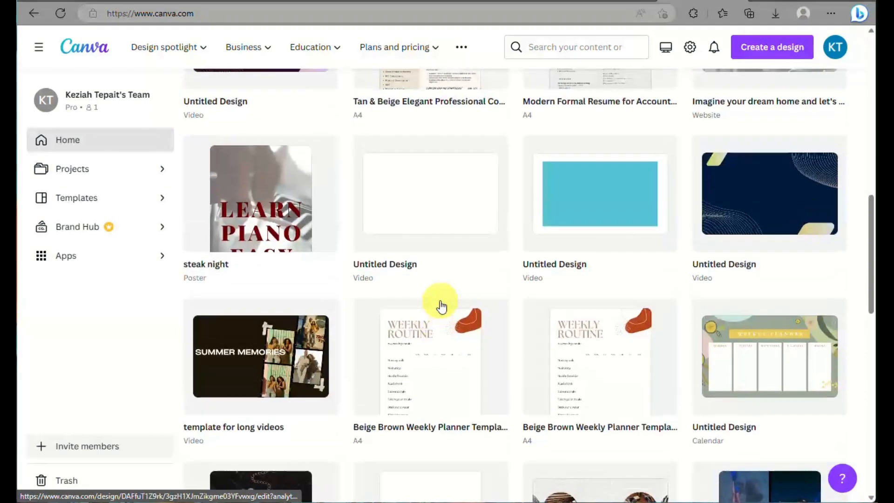
pyautogui.scroll(-6, 437, 304)
pyautogui.scroll(5, 441, 307)
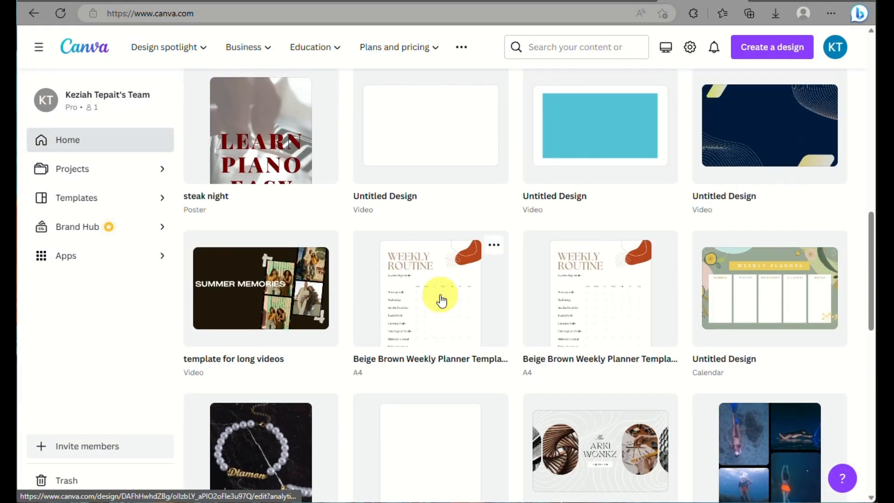
pyautogui.scroll(1, 440, 298)
pyautogui.scroll(-6, 439, 295)
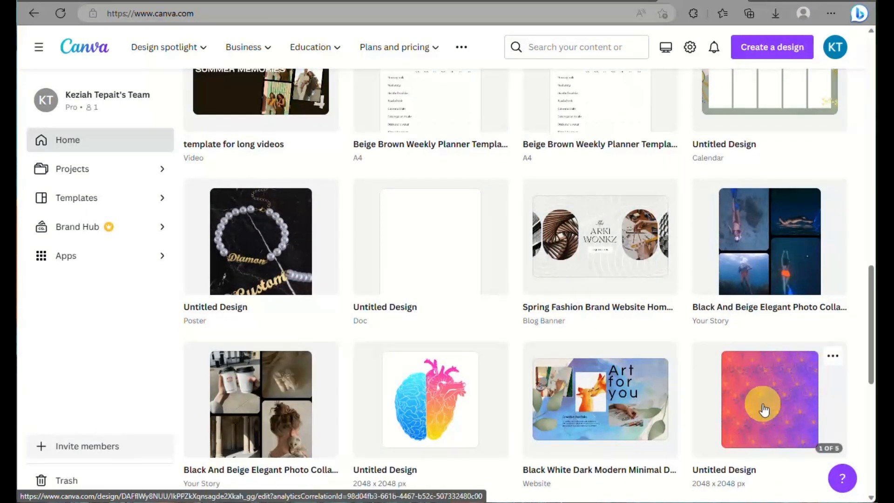
pyautogui.scroll(-6, 764, 410)
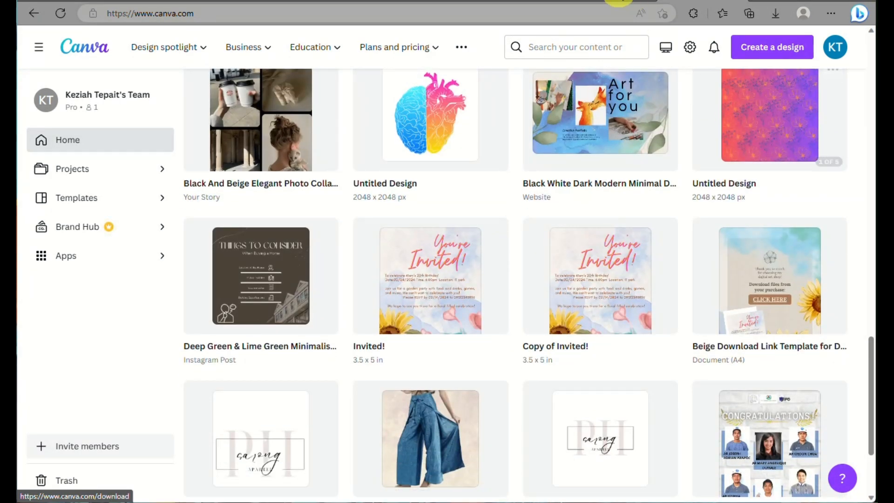
pyautogui.click(349, 0)
pyautogui.click(440, 1)
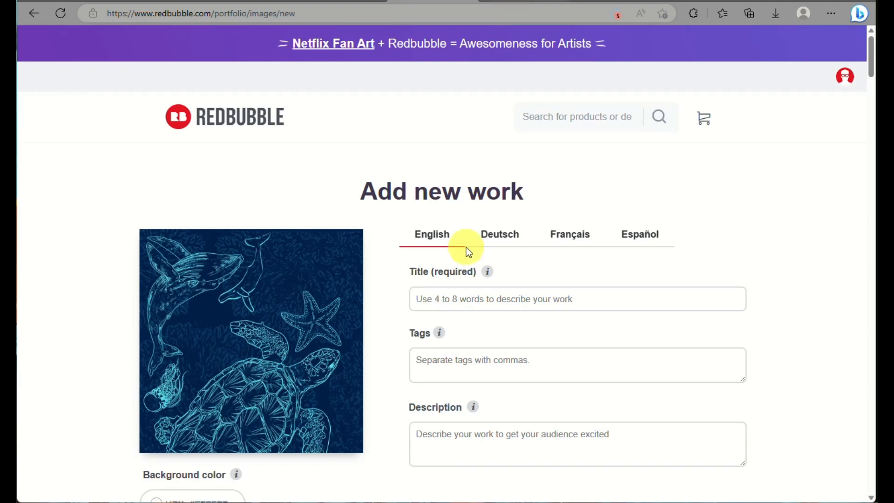
# - Enter "ocean themed design for demo" as the English title of the new work
pyautogui.scroll(-5, 512, 299)
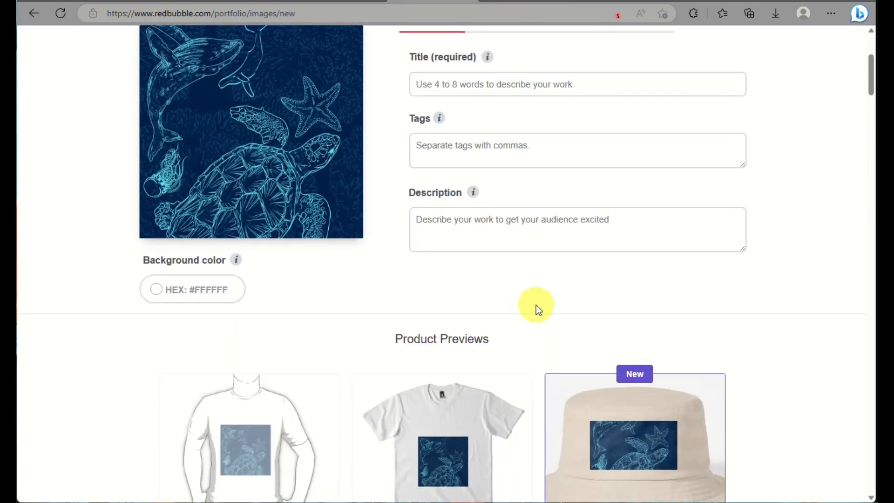
pyautogui.scroll(5, 535, 307)
pyautogui.click(485, 297)
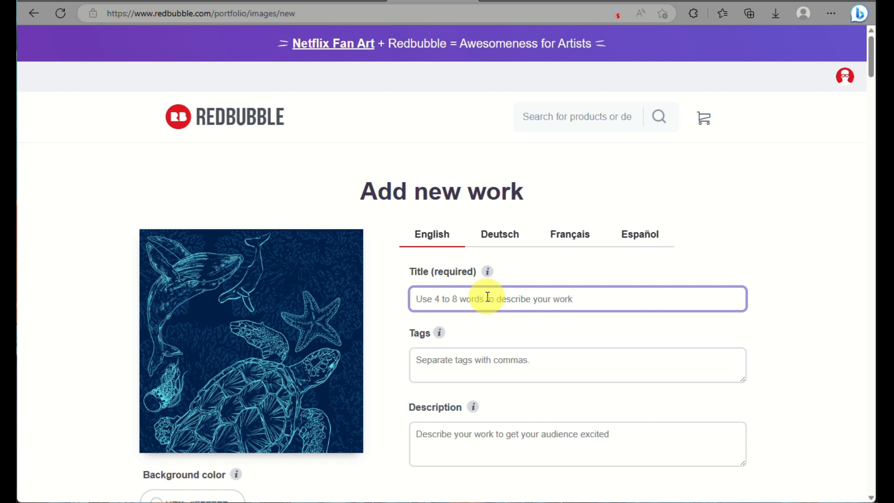
pyautogui.write('ocean themed design for demo')
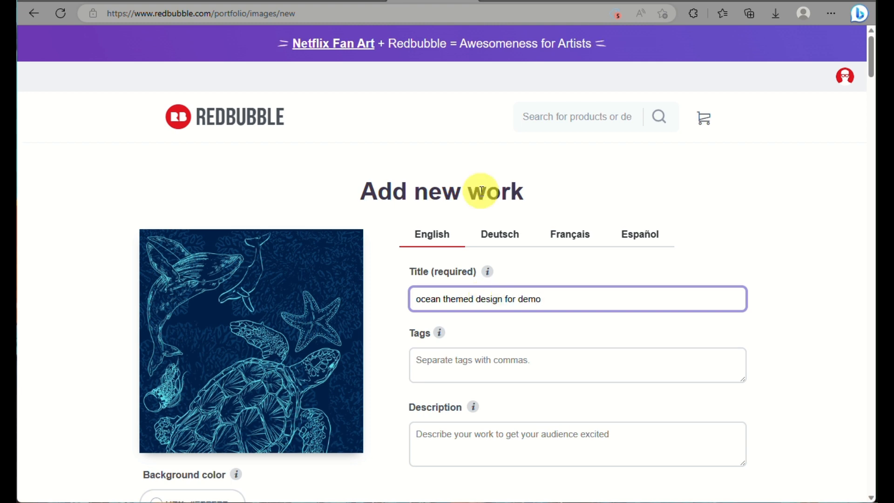
# - Disable the Large Print Clothing products in the product previews
pyautogui.scroll(-5, 455, 293)
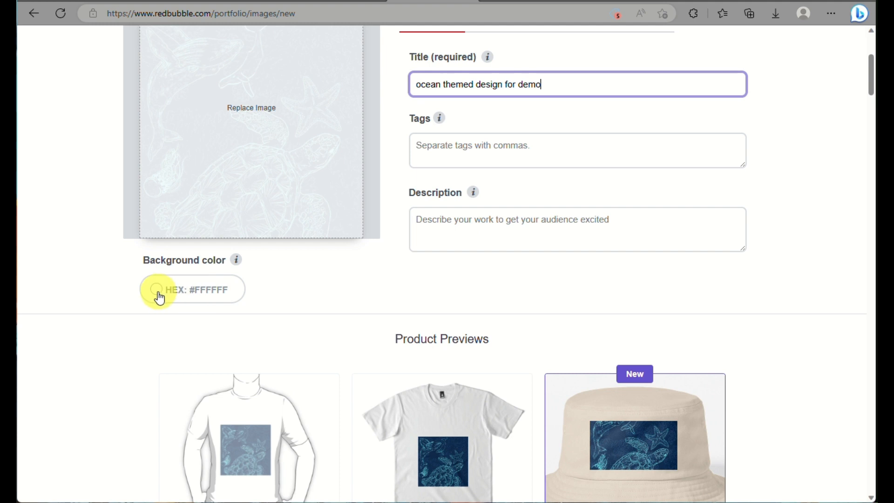
pyautogui.scroll(-2, 567, 259)
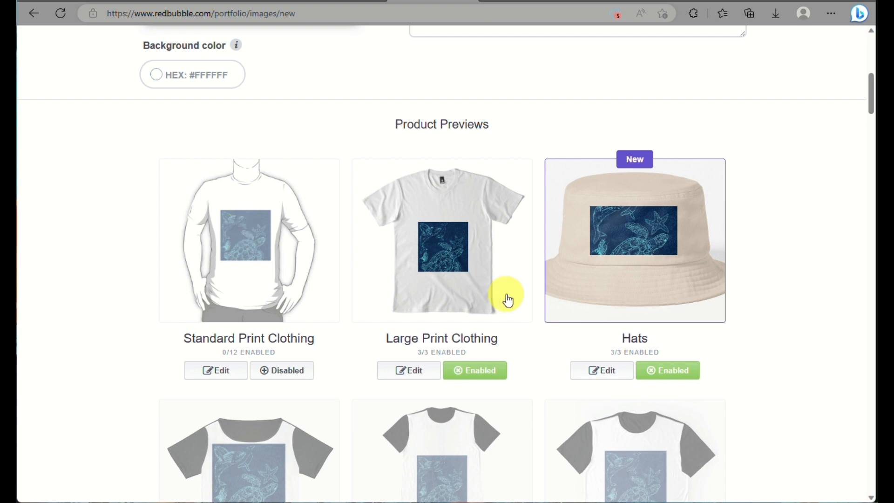
pyautogui.click(478, 378)
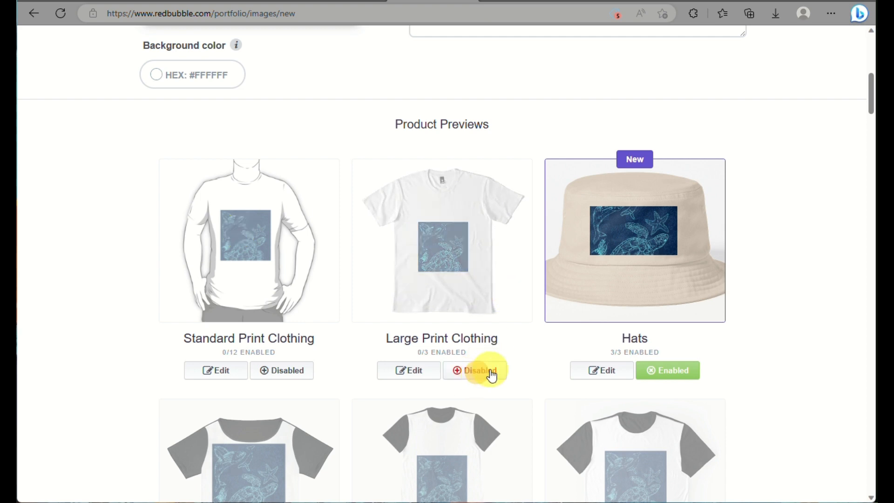
# - Open the design settings for Hats and toggle the enabled state of the Hats products
pyautogui.scroll(-2, 714, 323)
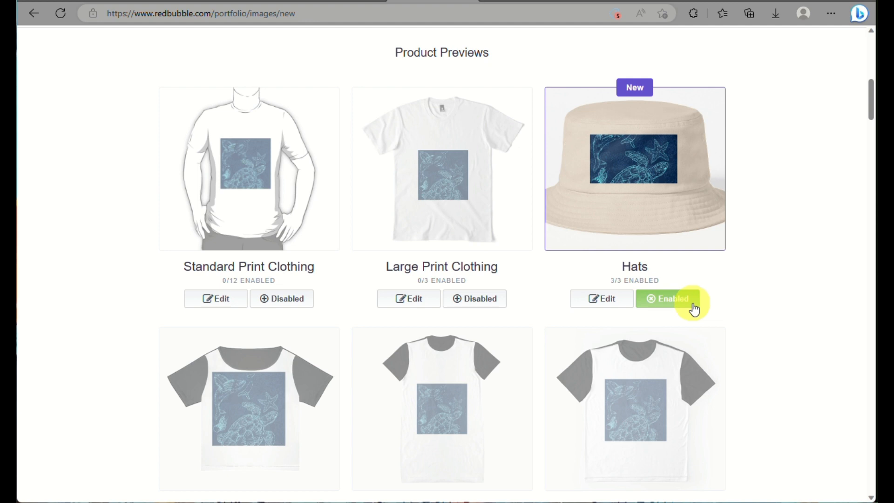
pyautogui.click(613, 304)
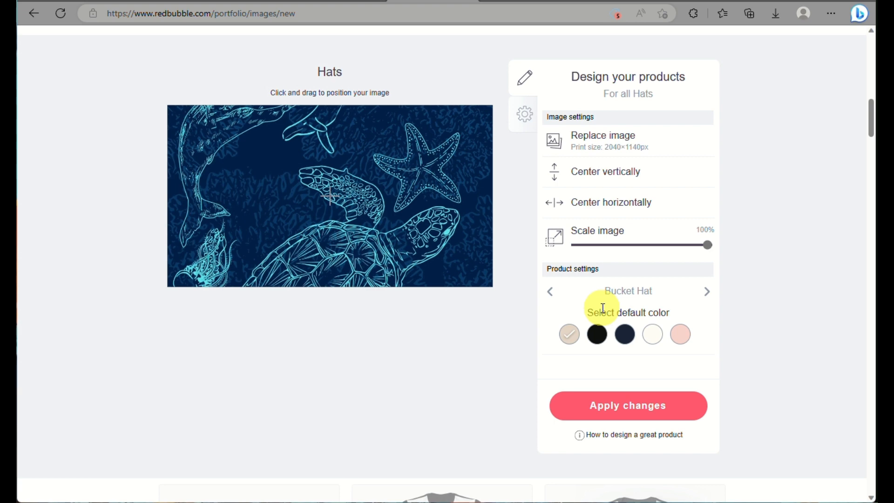
pyautogui.scroll(2, 603, 308)
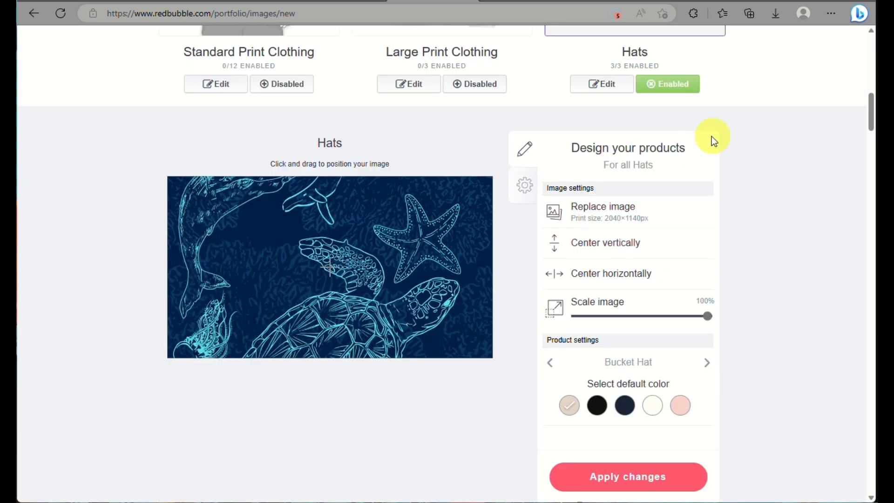
pyautogui.click(657, 93)
# - Open the design settings for Pillows & Totes among the product previews
pyautogui.scroll(-9, 784, 263)
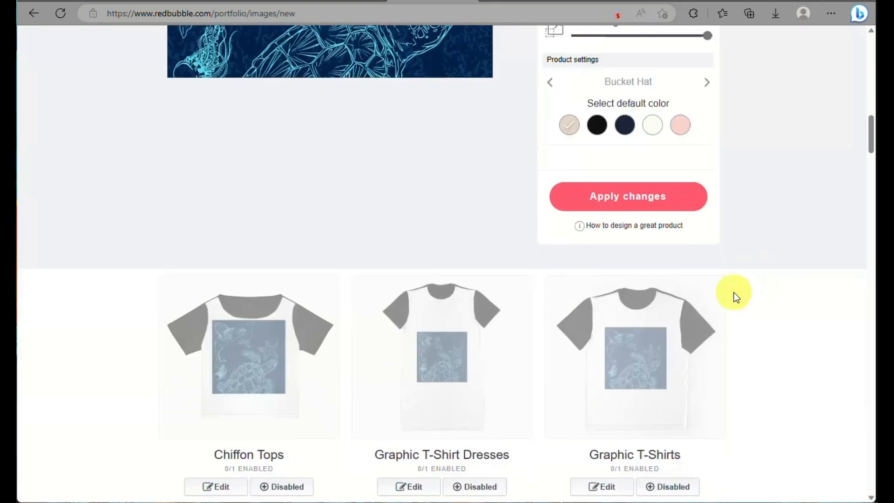
pyautogui.scroll(-5, 703, 319)
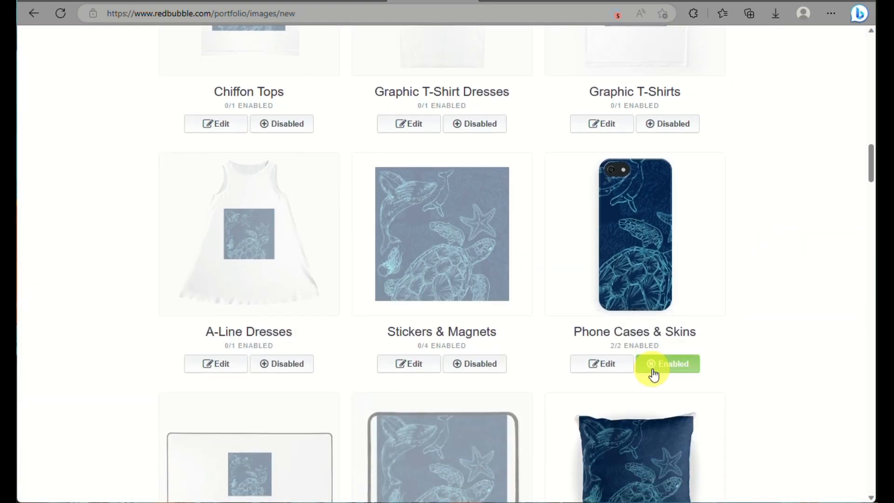
pyautogui.scroll(-6, 675, 280)
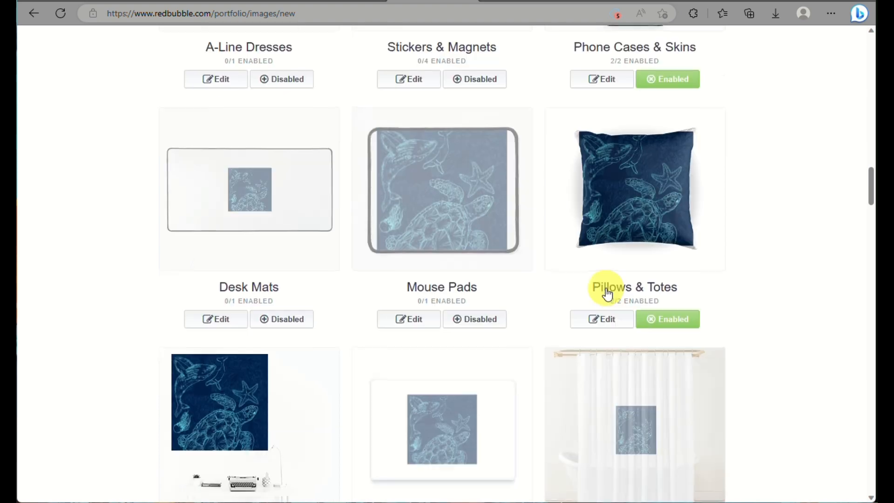
pyautogui.click(599, 318)
pyautogui.scroll(-5, 577, 336)
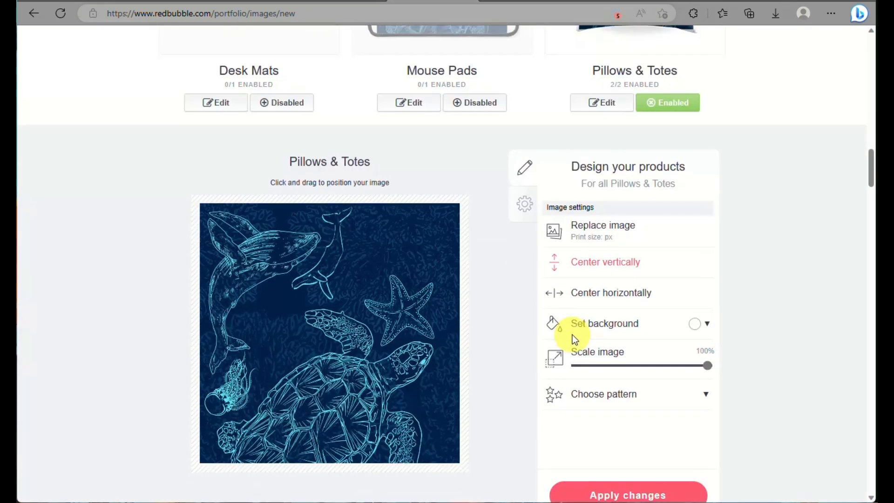
# - Try scaling the Pillows & Totes image down to 47% and return it to 100%
pyautogui.click(700, 323)
pyautogui.click(638, 365)
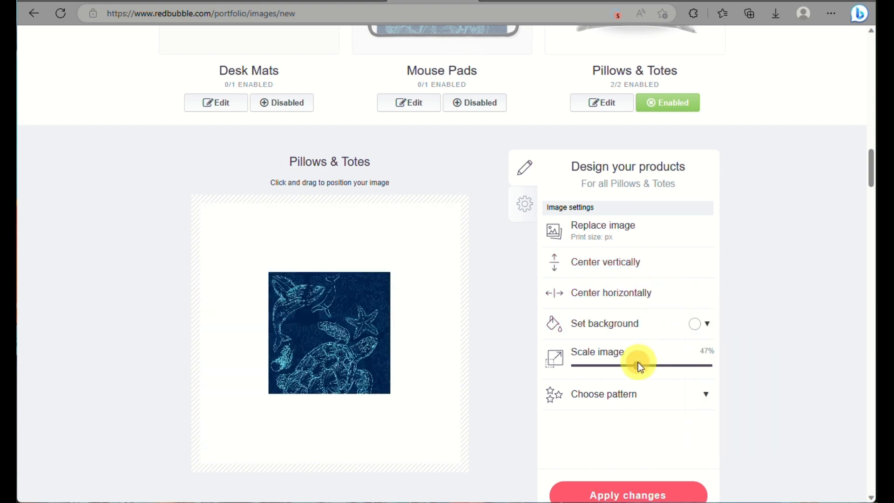
pyautogui.moveTo(743, 367); pyautogui.dragTo(708, 370)
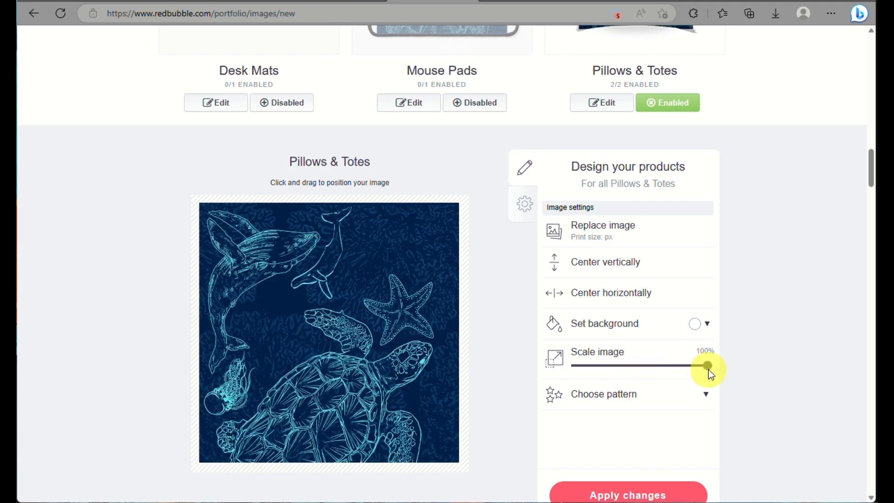
# - Apply the Offset grid pattern to the Pillows & Totes image
pyautogui.click(708, 390)
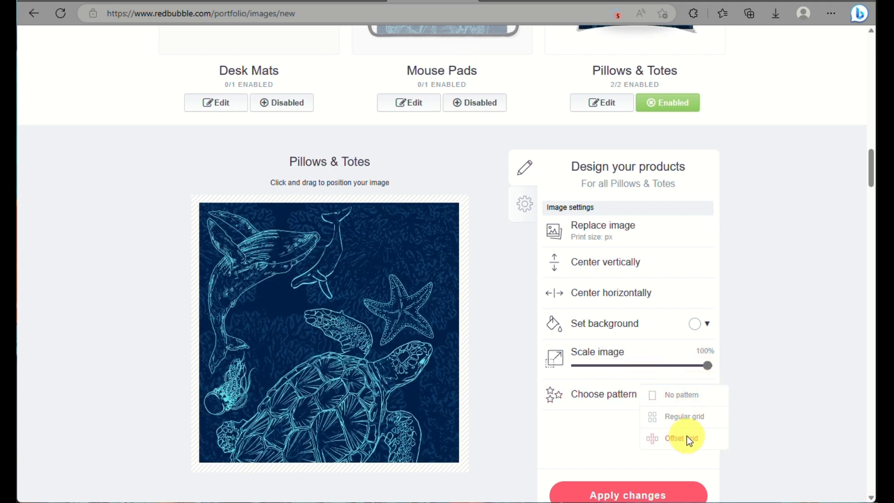
pyautogui.click(686, 436)
pyautogui.scroll(6, 647, 321)
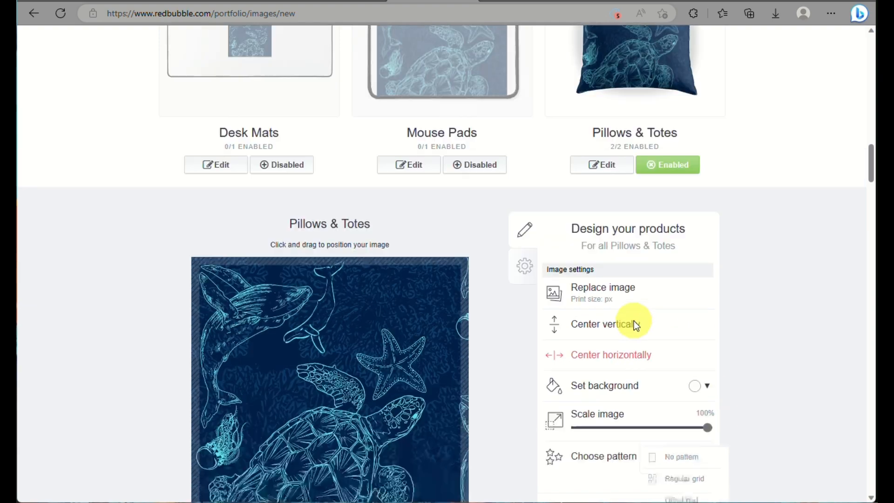
pyautogui.scroll(3, 666, 252)
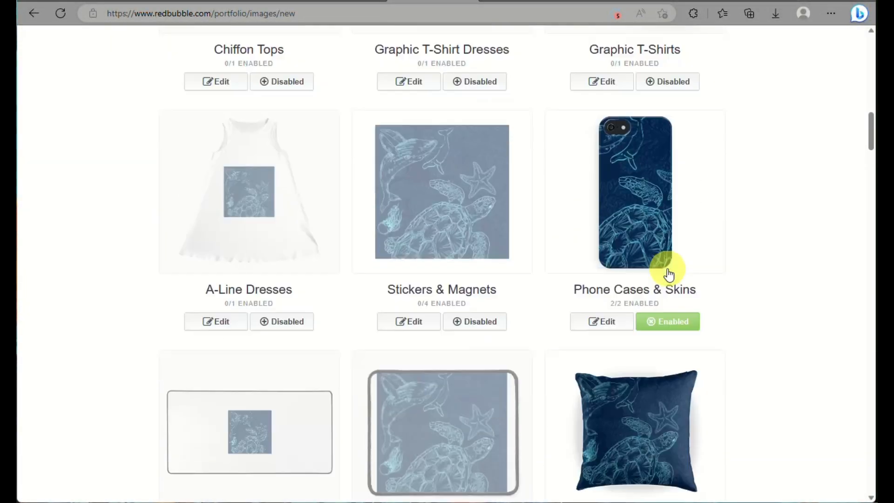
# - Open the design settings for Duvets, Comforters & Shower Curtains and apply the Offset grid pattern to the image
pyautogui.scroll(-5, 673, 284)
pyautogui.scroll(-13, 669, 295)
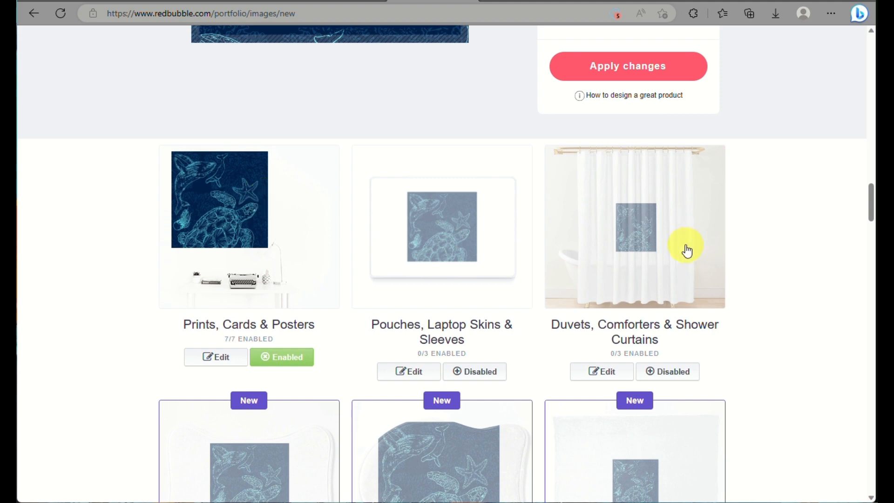
pyautogui.scroll(-3, 687, 250)
pyautogui.click(671, 231)
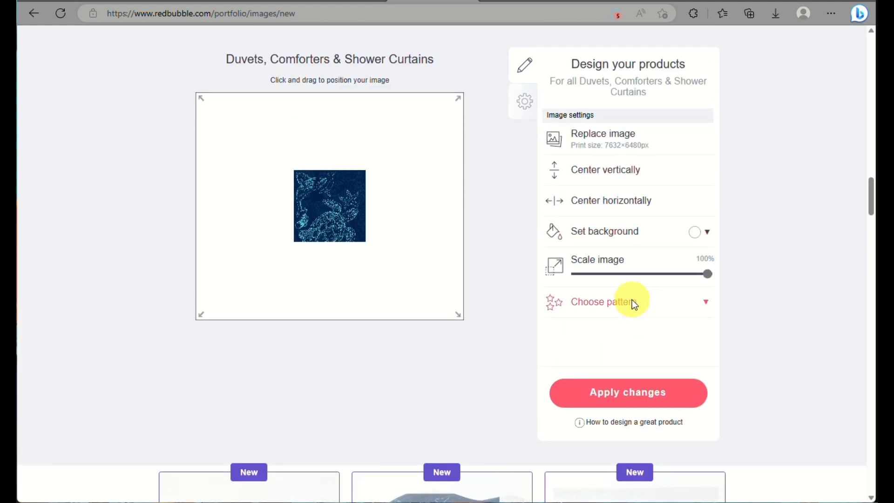
pyautogui.click(632, 301)
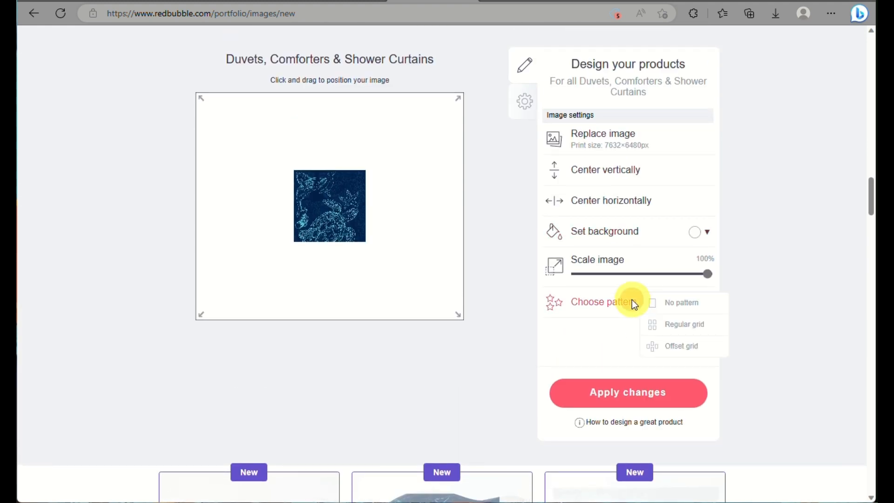
pyautogui.click(674, 346)
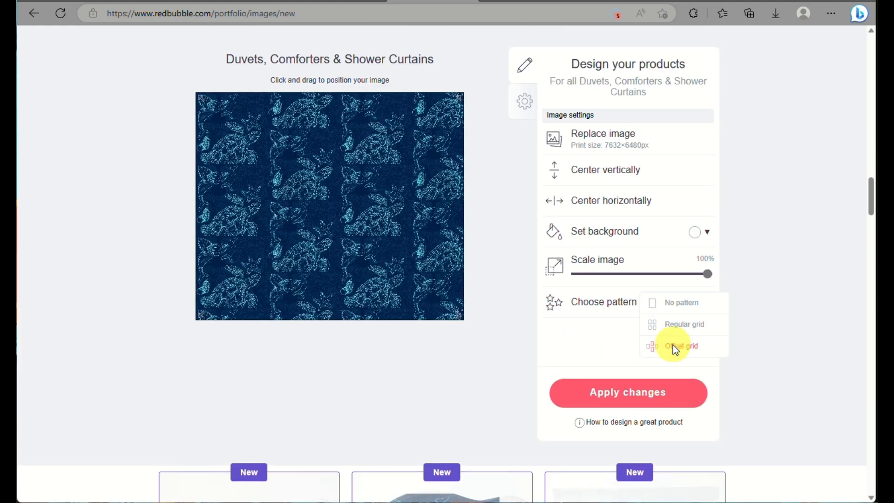
# - Try the Regular grid pattern on the Duvets, Comforters & Shower Curtains image and return to Offset grid
pyautogui.click(685, 324)
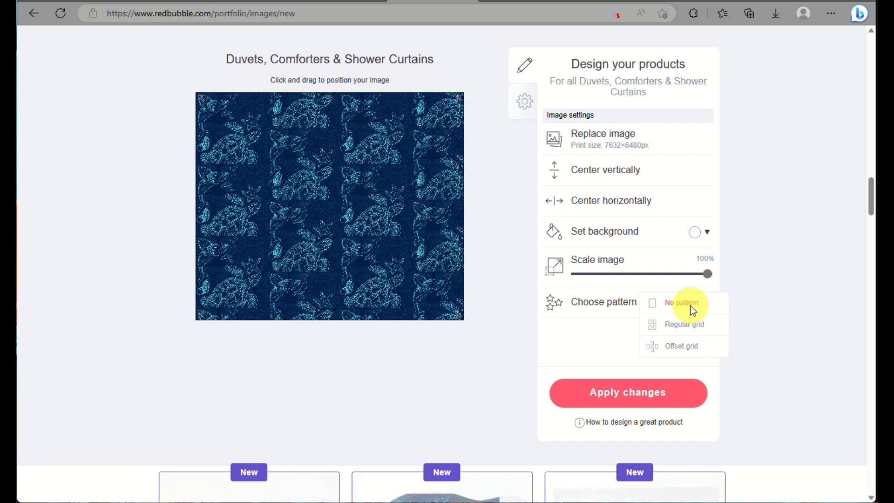
pyautogui.click(688, 324)
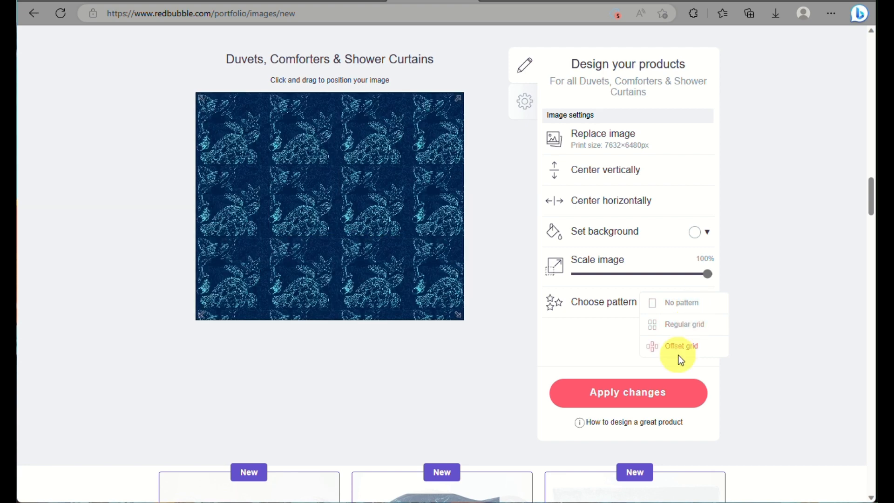
pyautogui.click(677, 347)
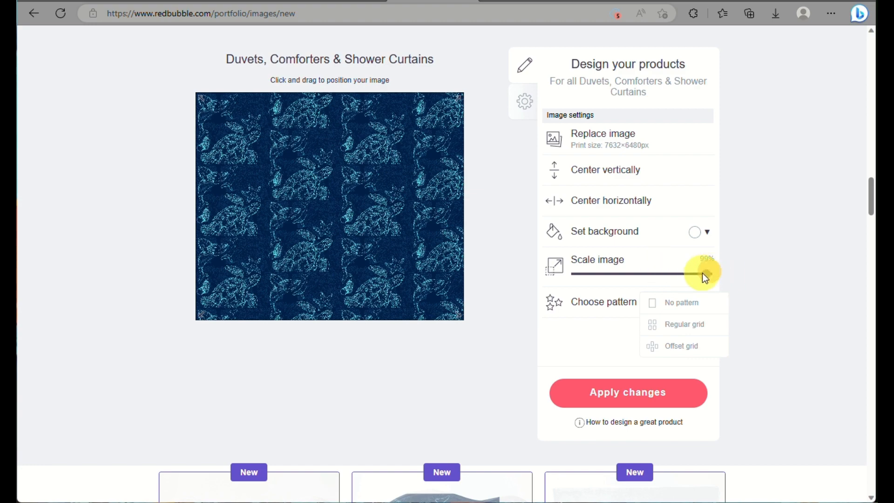
# - Scale the Duvets, Comforters & Shower Curtains pattern to 80% and center it horizontally and vertically
pyautogui.moveTo(702, 273); pyautogui.dragTo(682, 283)
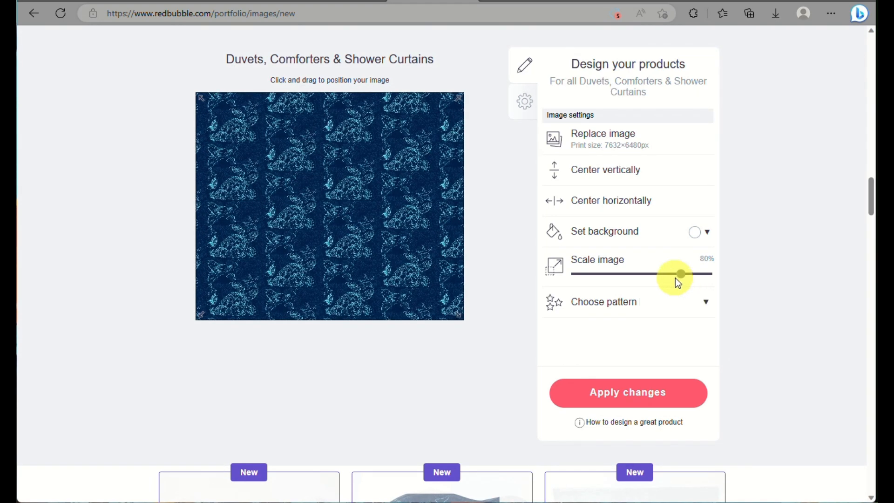
pyautogui.scroll(3, 610, 289)
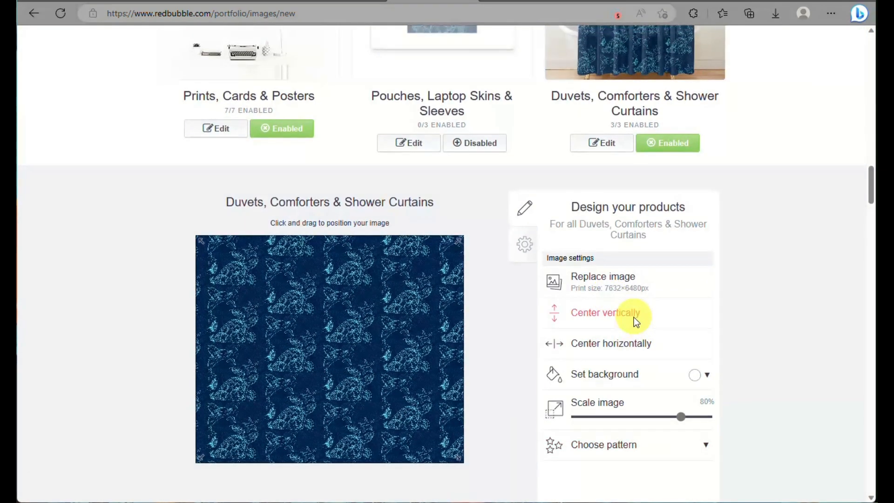
pyautogui.click(632, 346)
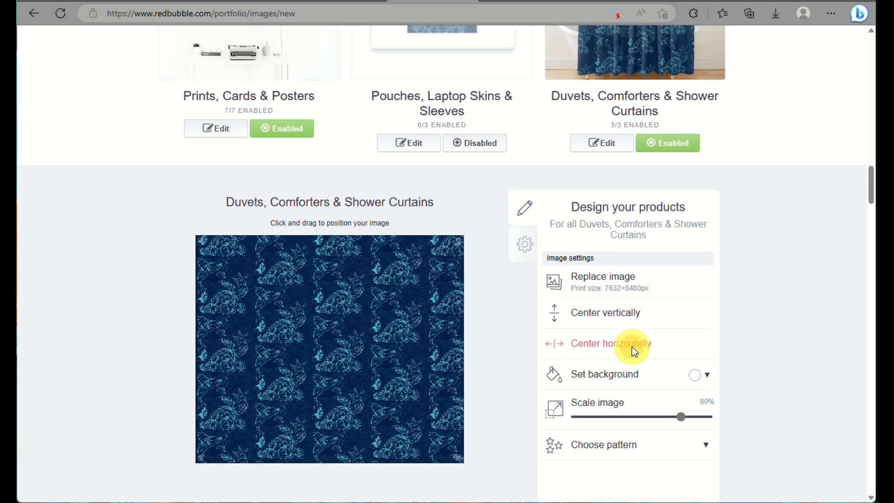
pyautogui.click(625, 317)
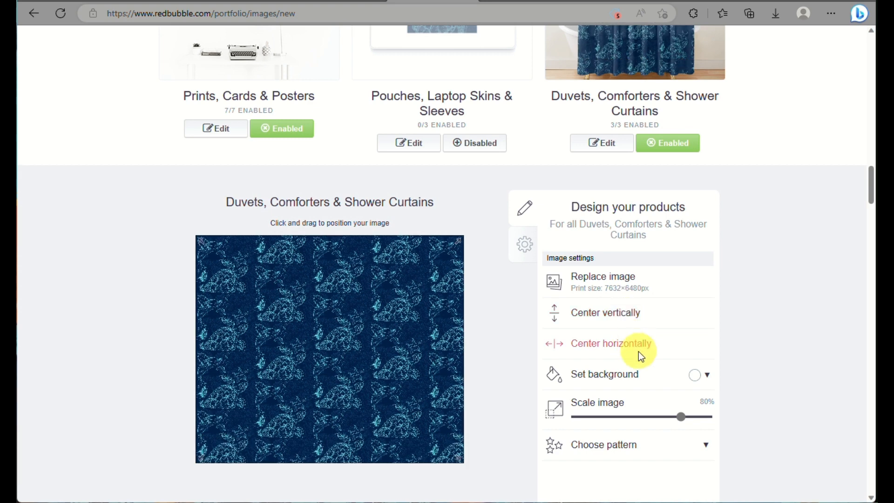
pyautogui.scroll(-6, 638, 351)
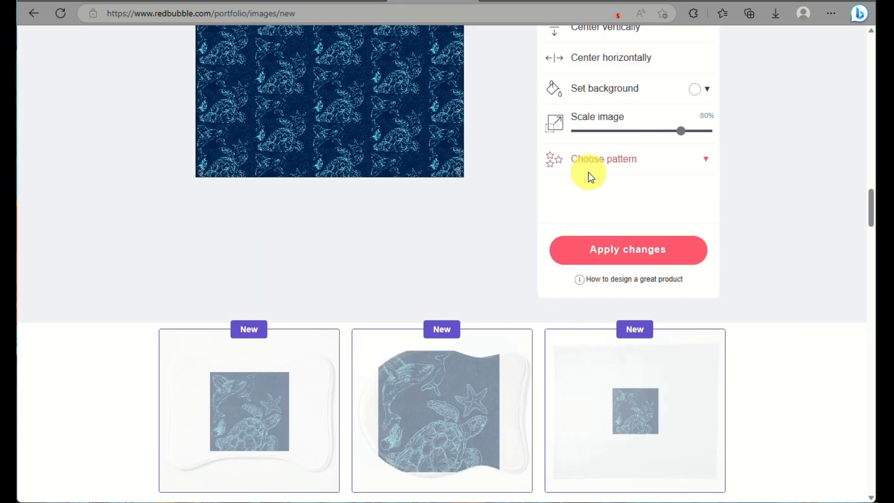
# - Enable the Clocks product and open its design settings
pyautogui.scroll(-10, 613, 261)
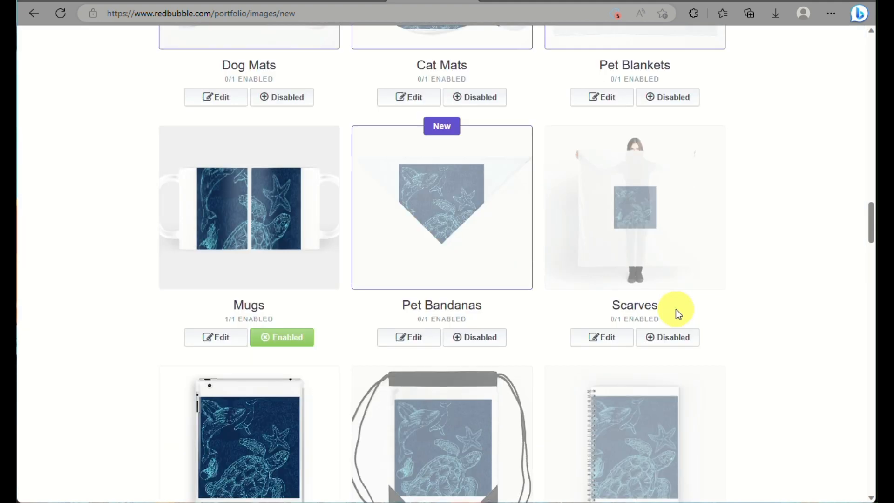
pyautogui.scroll(-2, 722, 306)
pyautogui.scroll(11, 722, 306)
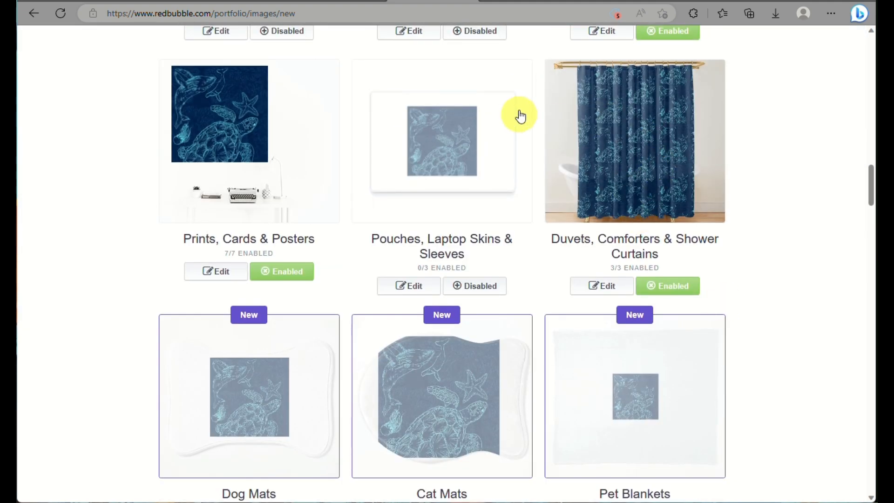
pyautogui.scroll(5, 613, 164)
pyautogui.scroll(-5, 613, 164)
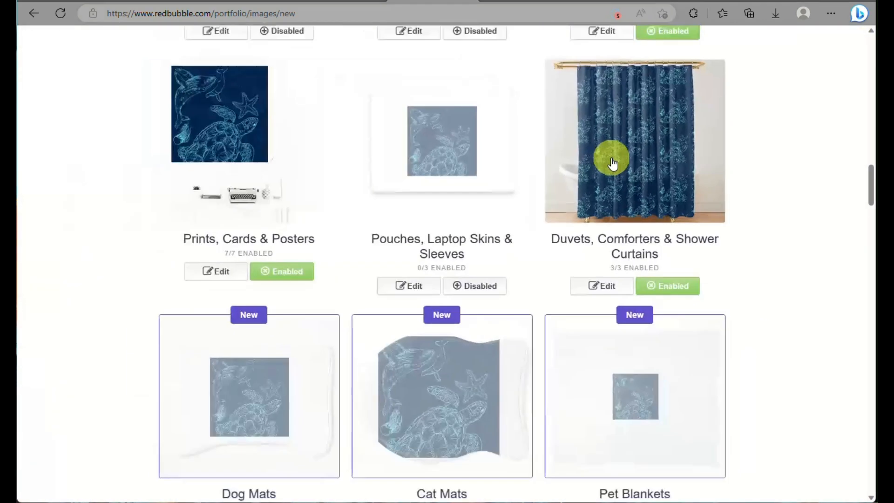
pyautogui.scroll(-10, 613, 164)
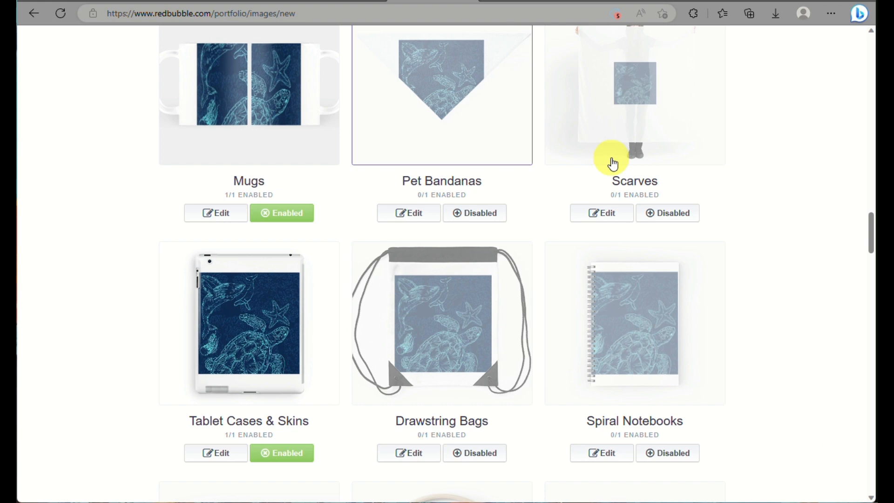
pyautogui.scroll(-6, 613, 164)
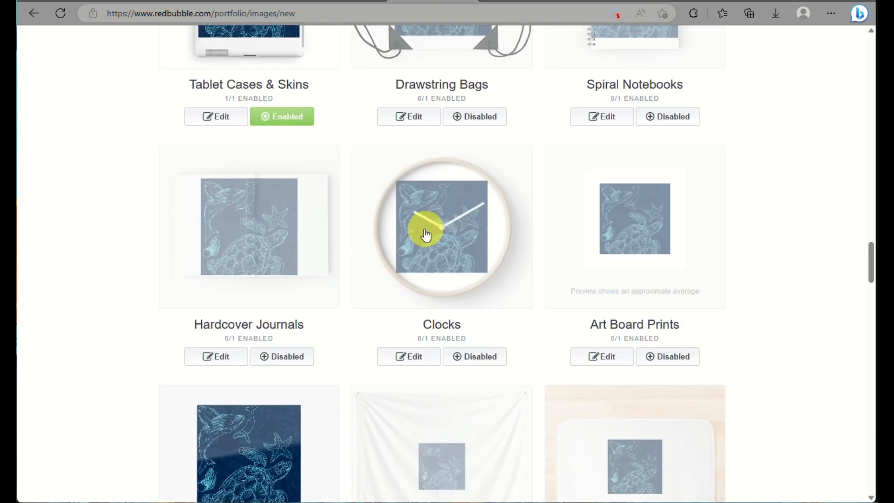
pyautogui.click(479, 362)
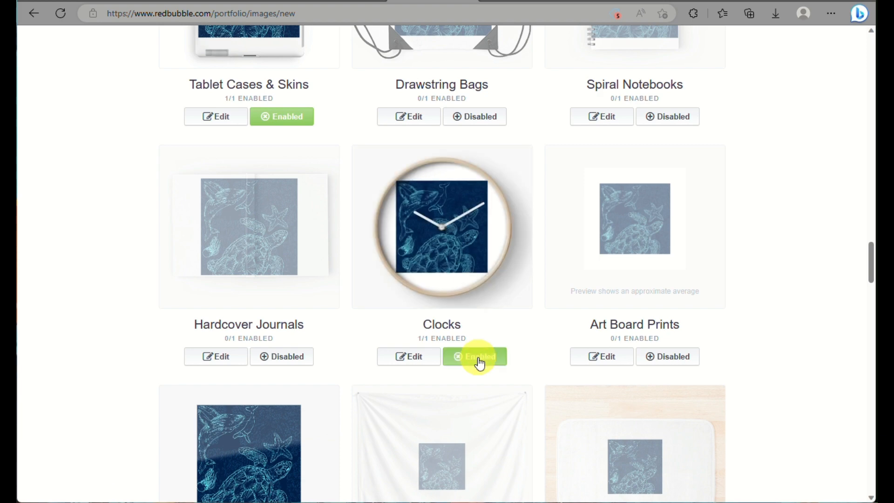
pyautogui.click(409, 355)
# - Try the regular grid repeat on the clock design and set the repeat to the offset grid
pyautogui.scroll(-5, 659, 386)
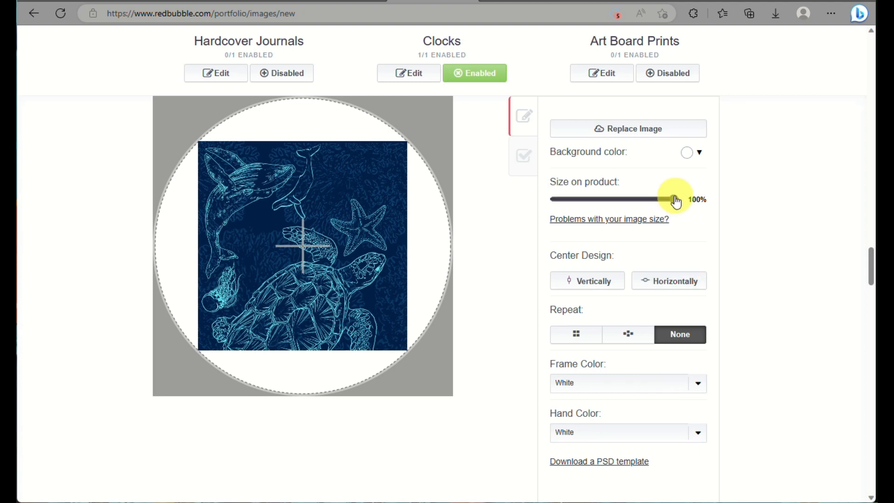
pyautogui.scroll(-1, 591, 325)
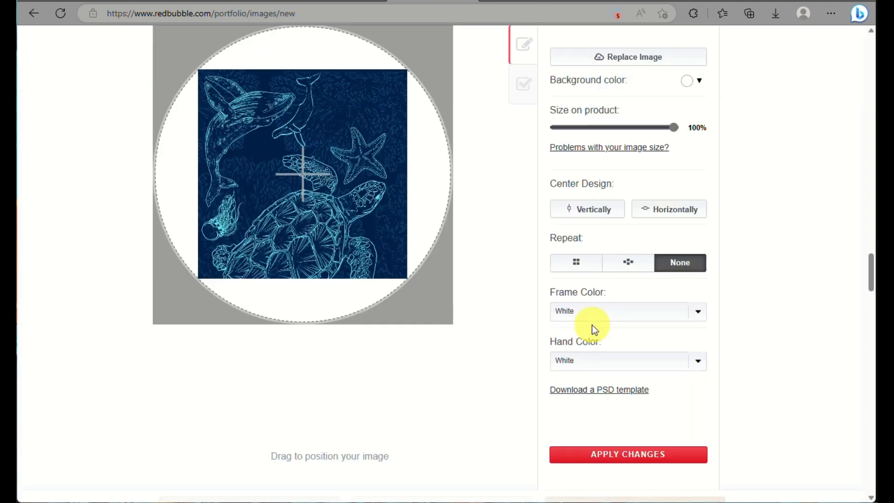
pyautogui.scroll(1, 592, 325)
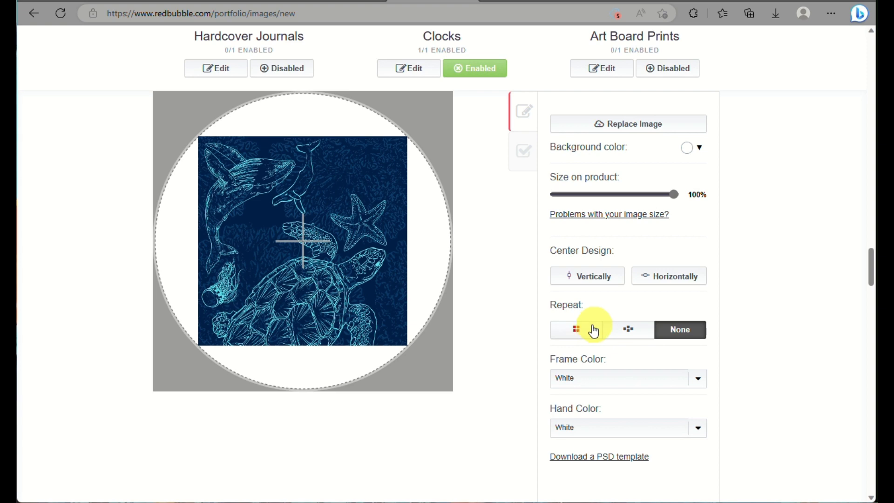
pyautogui.click(631, 328)
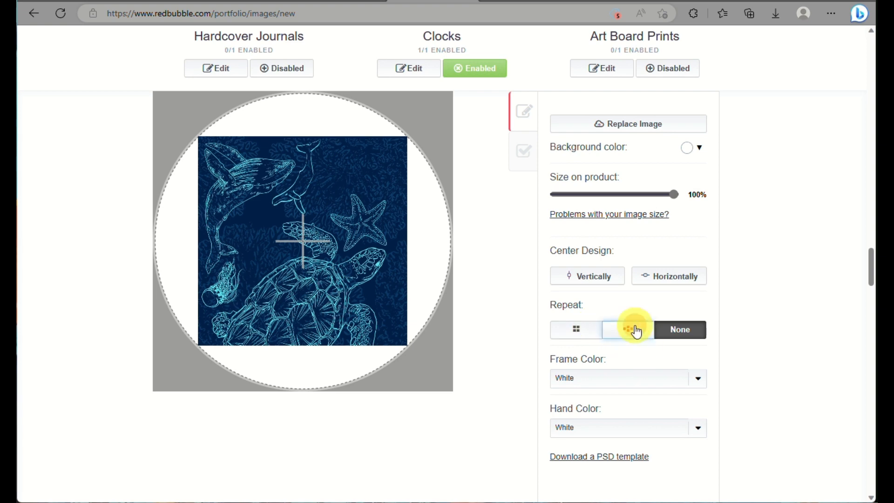
pyautogui.click(586, 333)
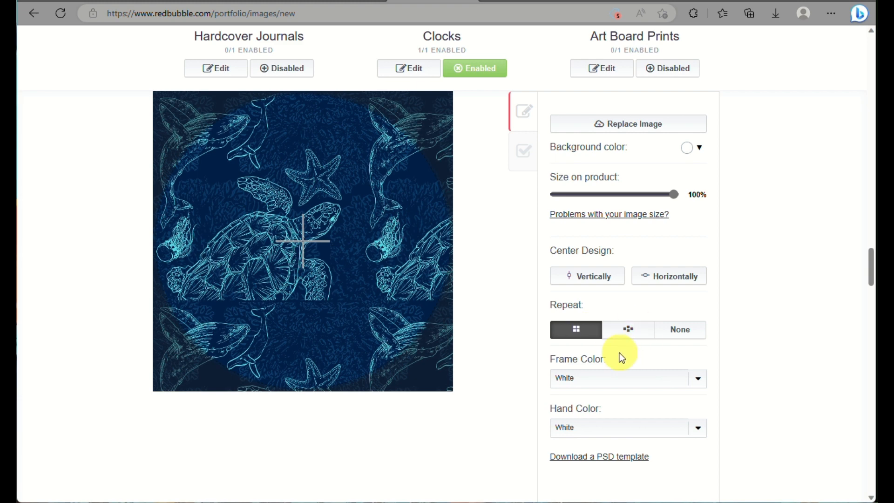
pyautogui.tripleClick(629, 336)
pyautogui.click(630, 335)
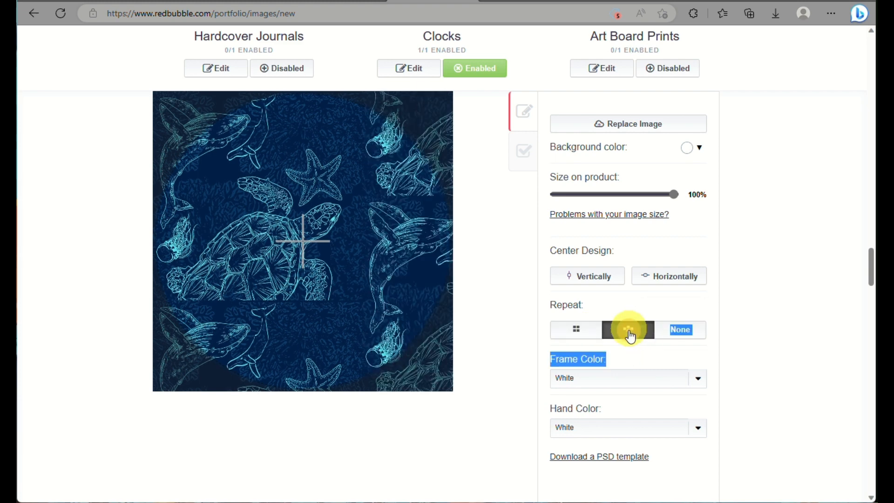
# - Reduce the design's size on the clock to 40% and apply the changes
pyautogui.click(643, 195)
pyautogui.moveTo(643, 194); pyautogui.dragTo(604, 200)
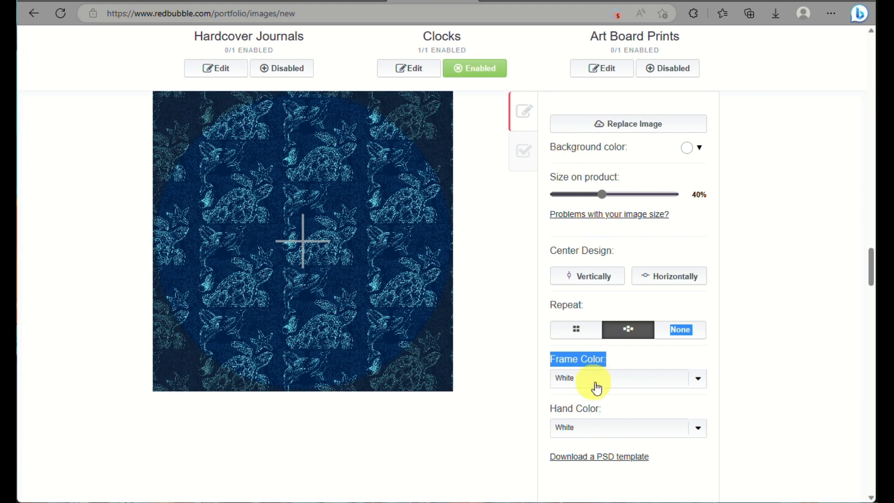
pyautogui.scroll(-4, 596, 388)
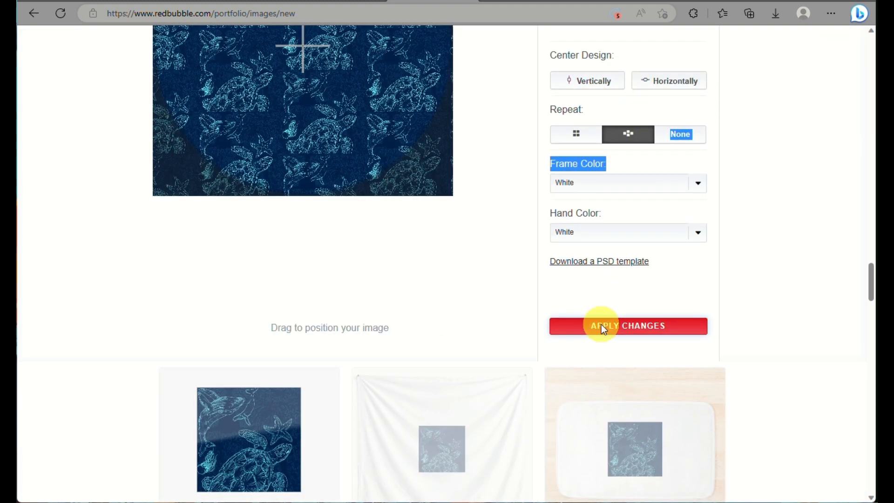
pyautogui.click(602, 326)
pyautogui.scroll(4, 440, 446)
pyautogui.scroll(5, 440, 446)
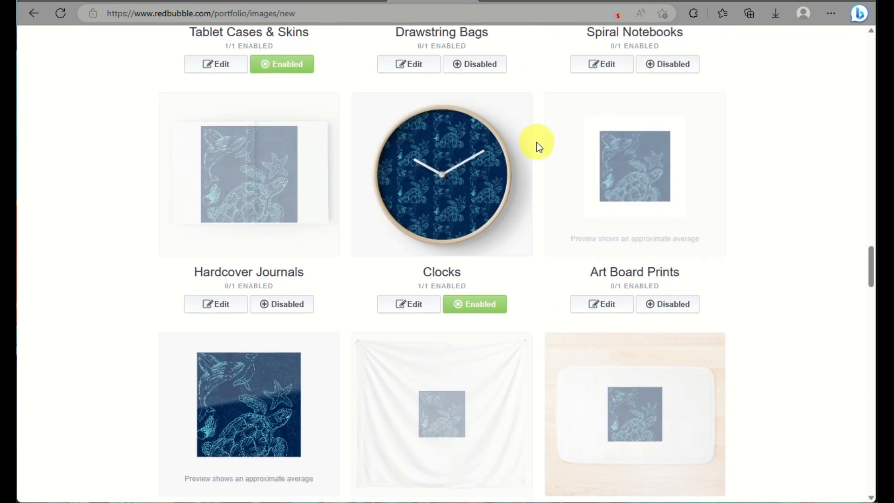
# - Disable the Acrylic Blocks & Coasters and Water Bottles products
pyautogui.scroll(-5, 537, 146)
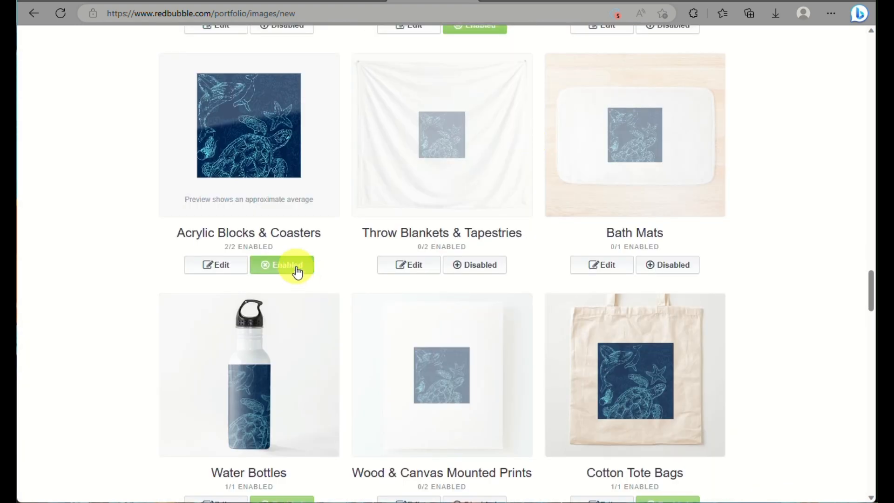
pyautogui.click(298, 272)
pyautogui.scroll(-4, 297, 270)
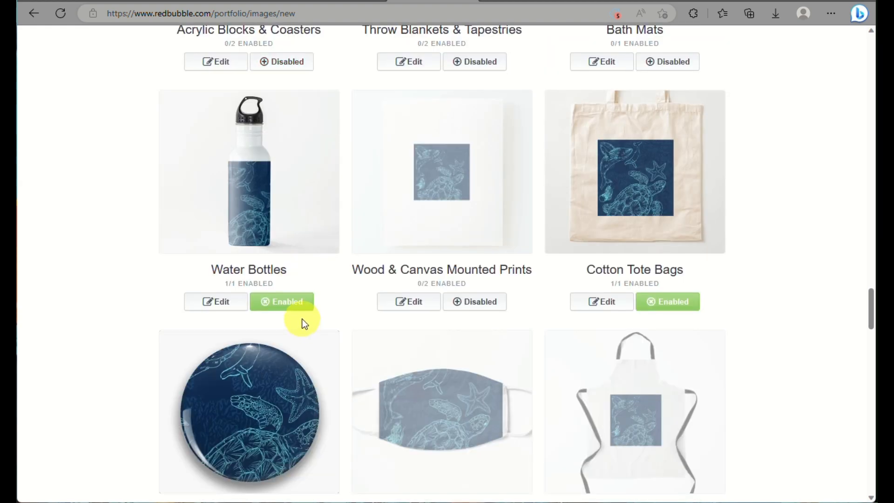
pyautogui.click(300, 298)
pyautogui.scroll(-4, 300, 294)
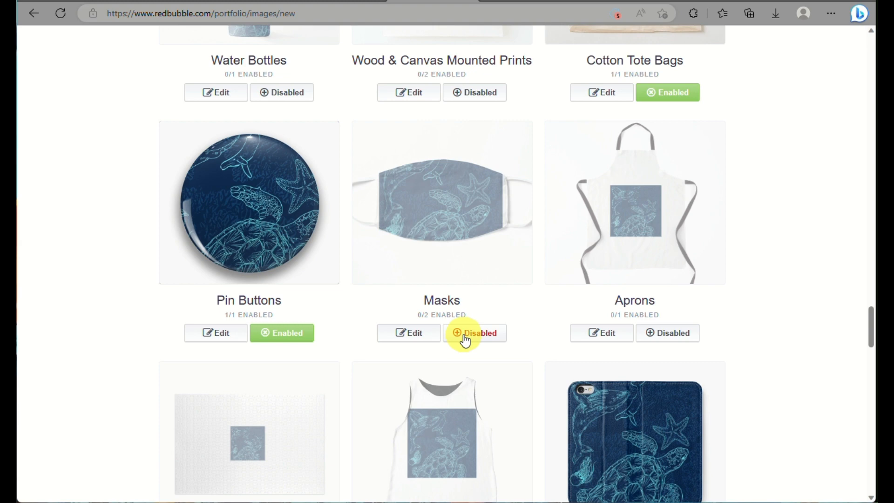
# - Try to disable the Phone Wallets product
pyautogui.scroll(-3, 562, 348)
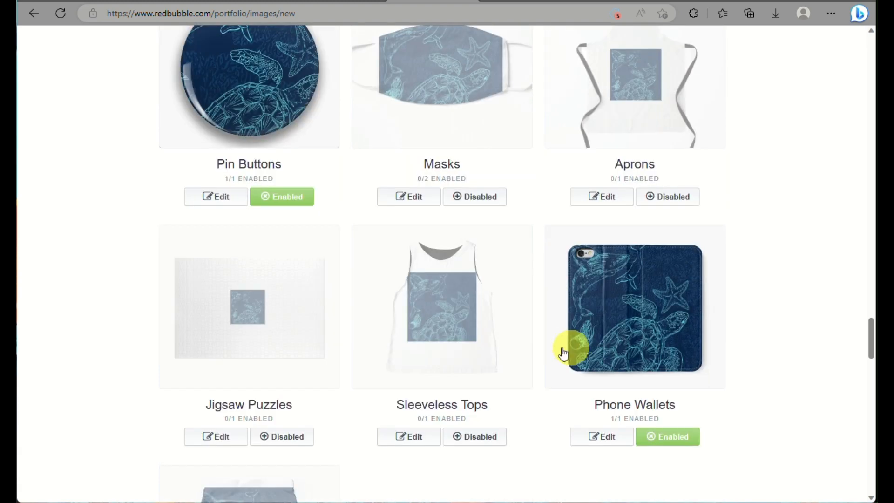
pyautogui.click(662, 447)
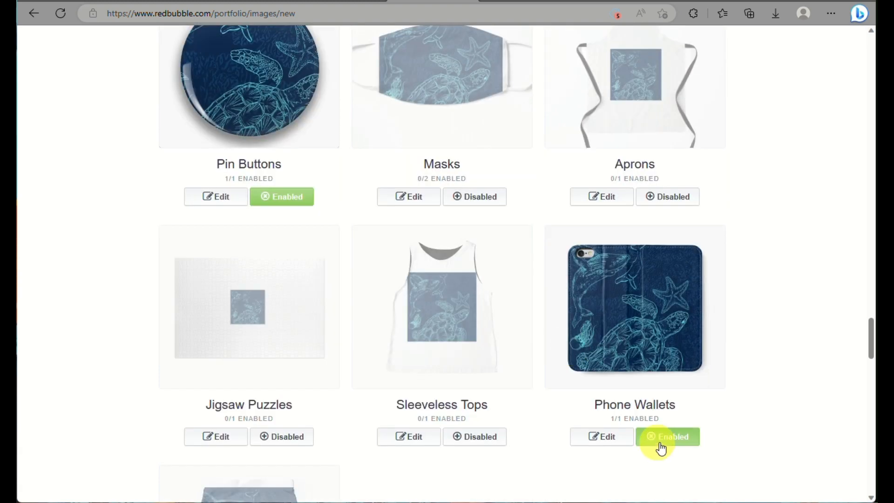
pyautogui.scroll(-6, 630, 264)
# - Open the design settings for Cotton Tote Bags
pyautogui.scroll(9, 630, 264)
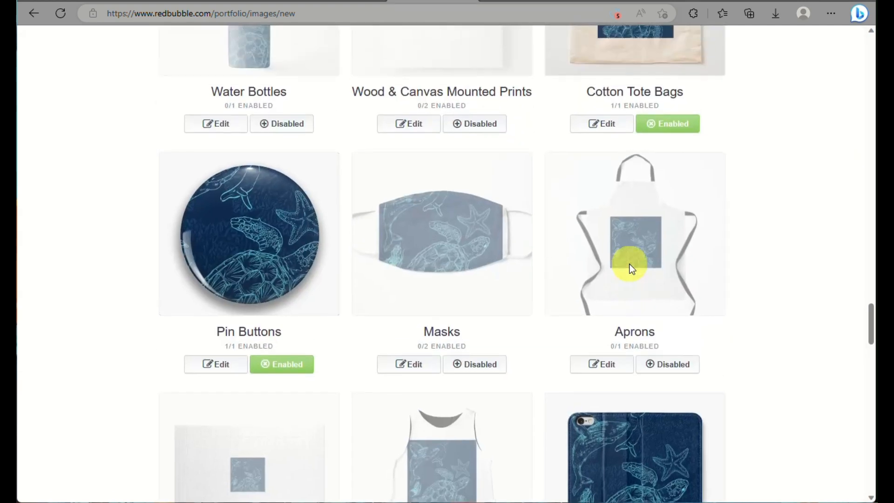
pyautogui.scroll(6, 629, 264)
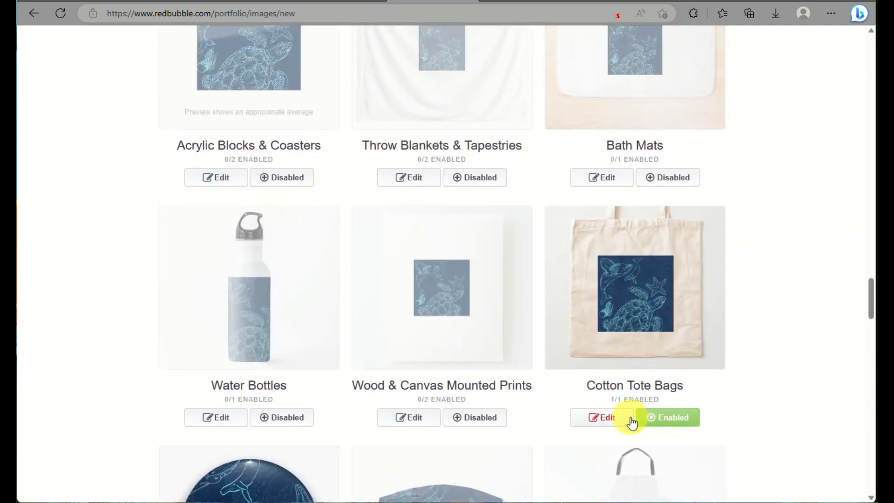
pyautogui.click(627, 419)
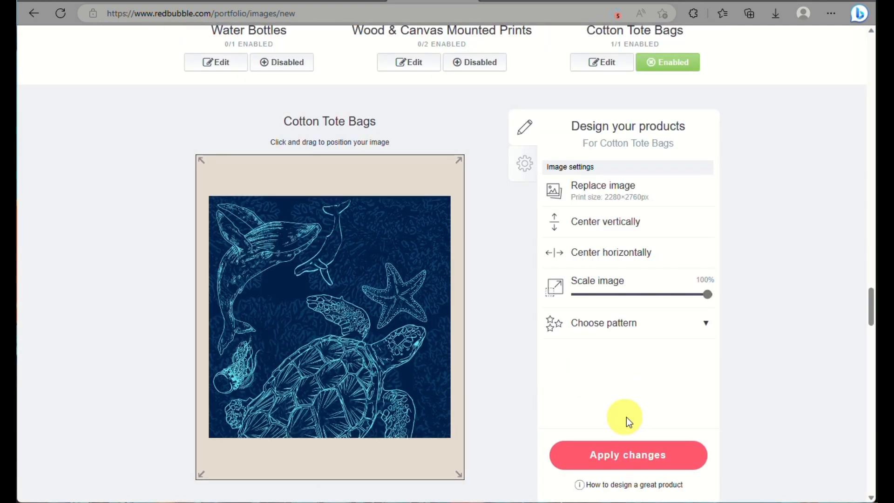
# - Arrange the Cotton Tote Bags design as an Offset grid pattern and apply the changes
pyautogui.click(569, 326)
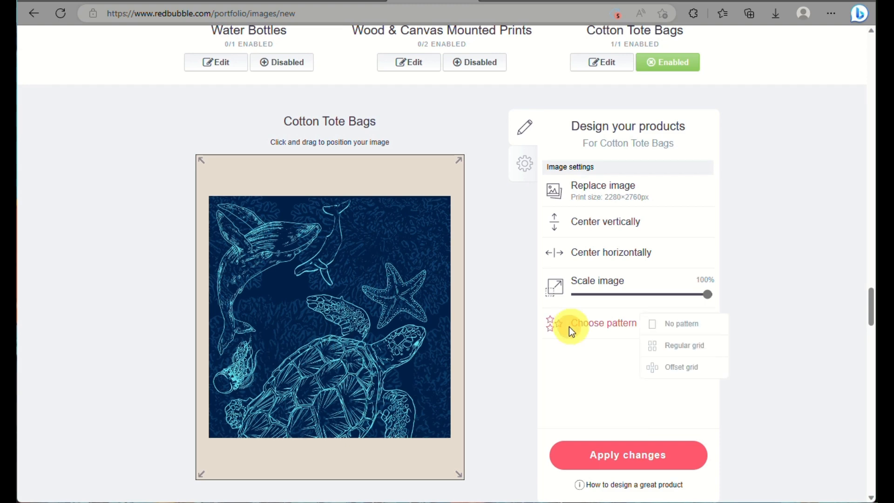
pyautogui.click(676, 368)
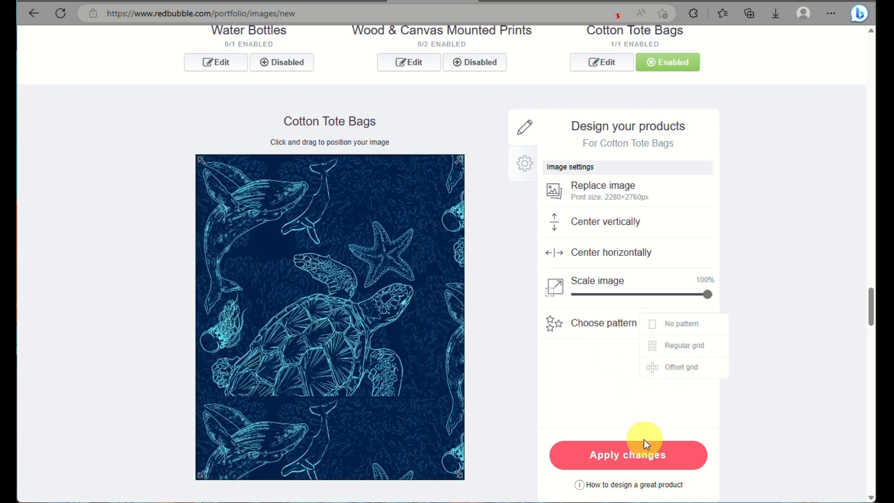
pyautogui.click(644, 462)
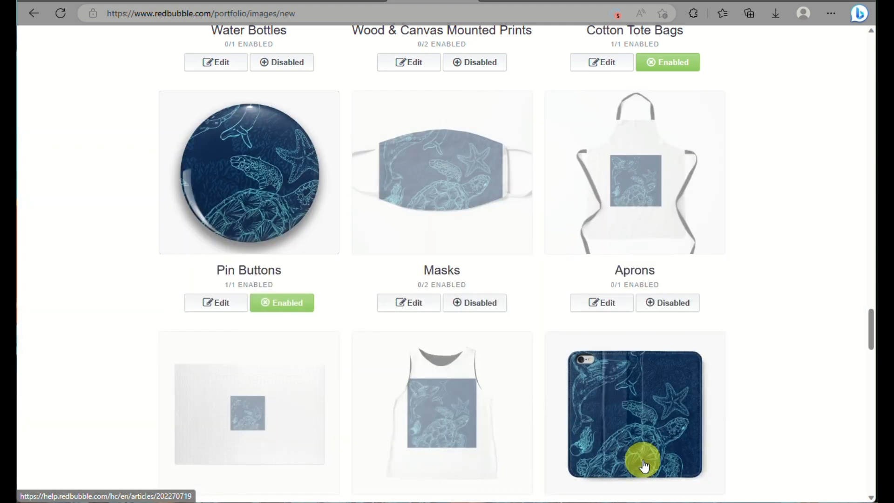
pyautogui.scroll(5, 660, 279)
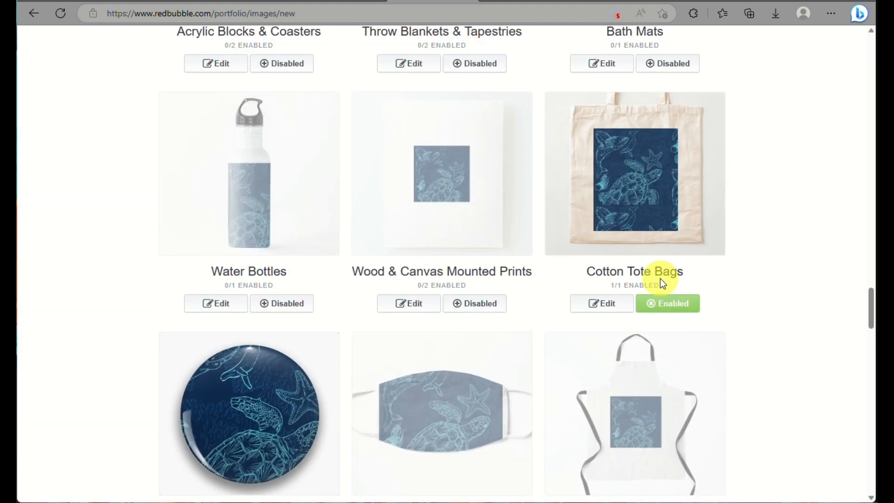
# - Reopen the Cotton Tote Bags design settings and look through the remaining products and the final work options
pyautogui.click(611, 304)
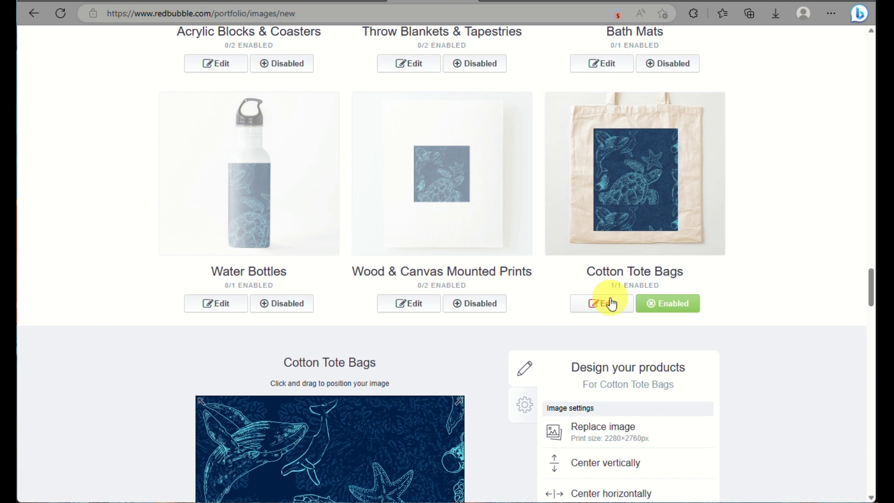
pyautogui.scroll(-3, 642, 376)
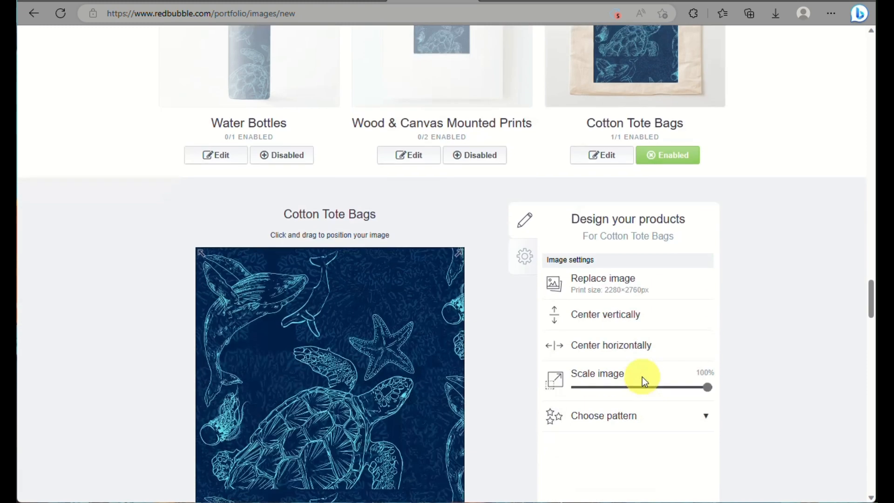
pyautogui.scroll(-3, 641, 377)
pyautogui.scroll(-6, 642, 376)
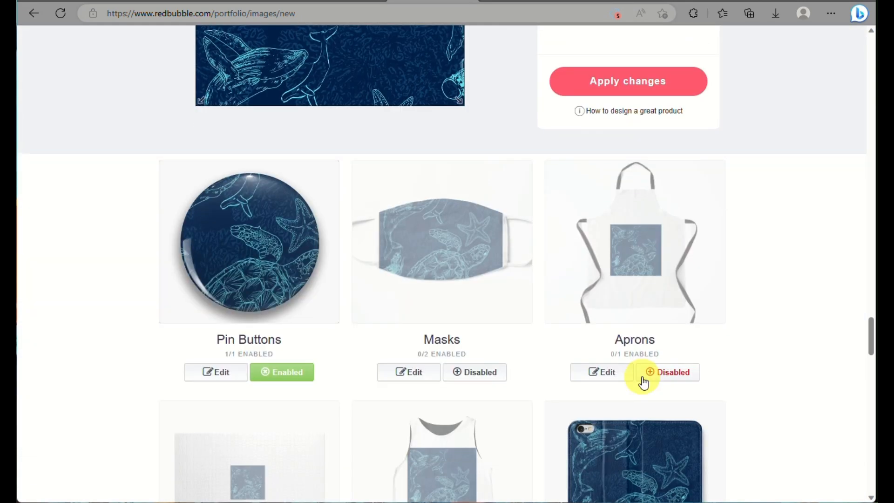
pyautogui.scroll(-15, 644, 383)
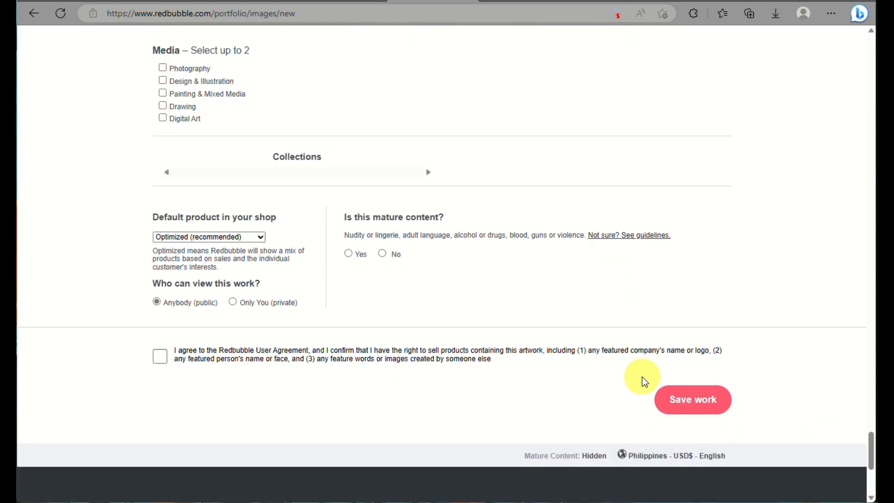
pyautogui.scroll(8, 644, 382)
pyautogui.scroll(-7, 644, 382)
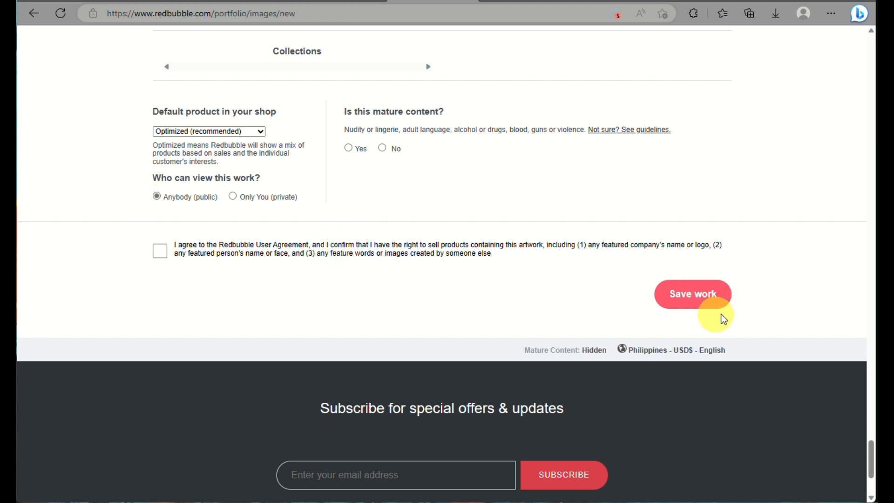
# - Accept the Redbubble User Agreement, declare that the work is not mature content, and save the work
pyautogui.click(704, 298)
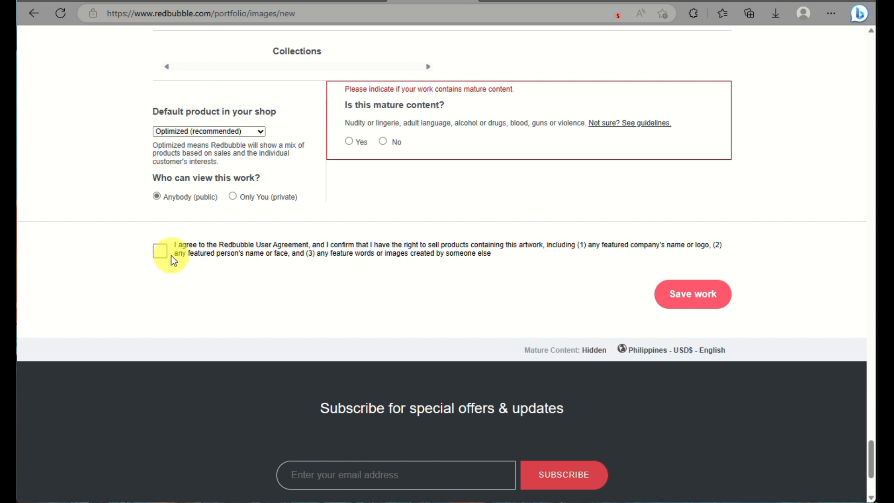
pyautogui.click(159, 250)
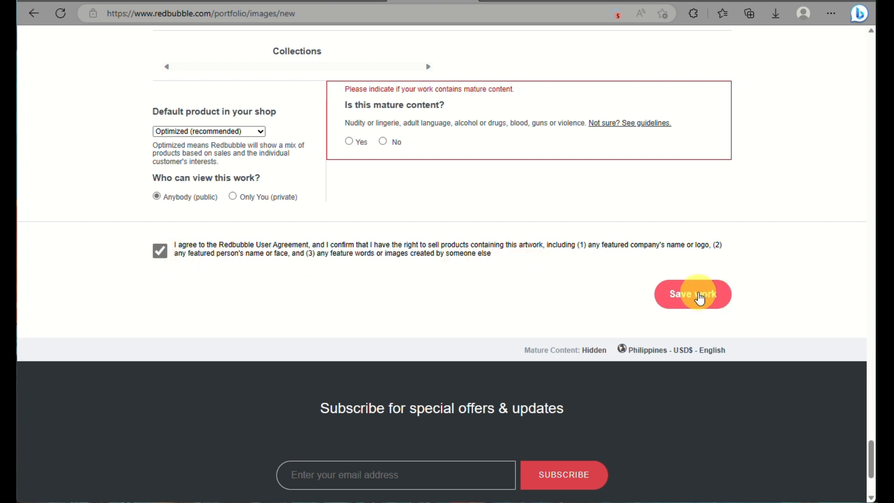
pyautogui.scroll(5, 681, 323)
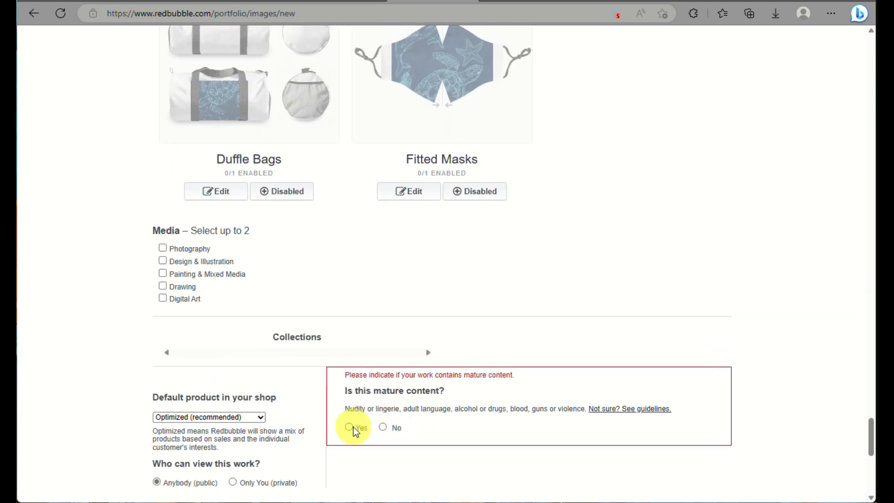
pyautogui.click(383, 427)
pyautogui.scroll(-5, 546, 428)
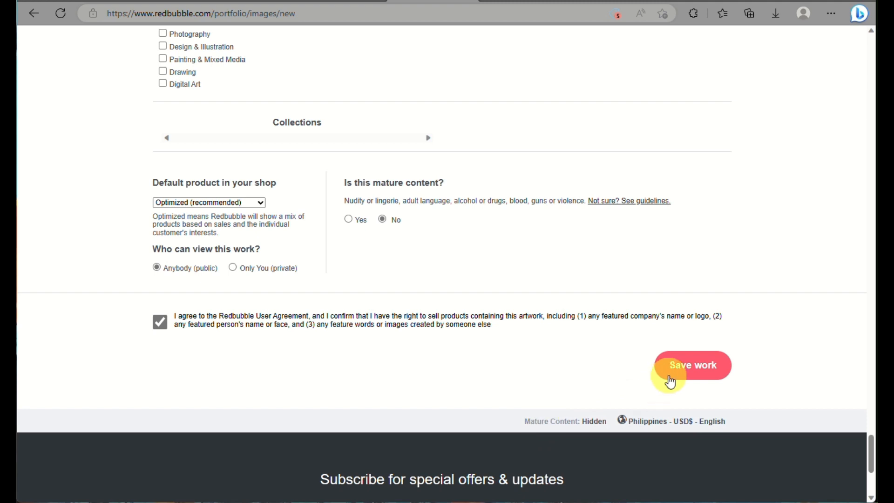
pyautogui.click(693, 367)
# - Review the saved ocean-themed work and its product previews on the sharing page
pyautogui.scroll(3, 675, 362)
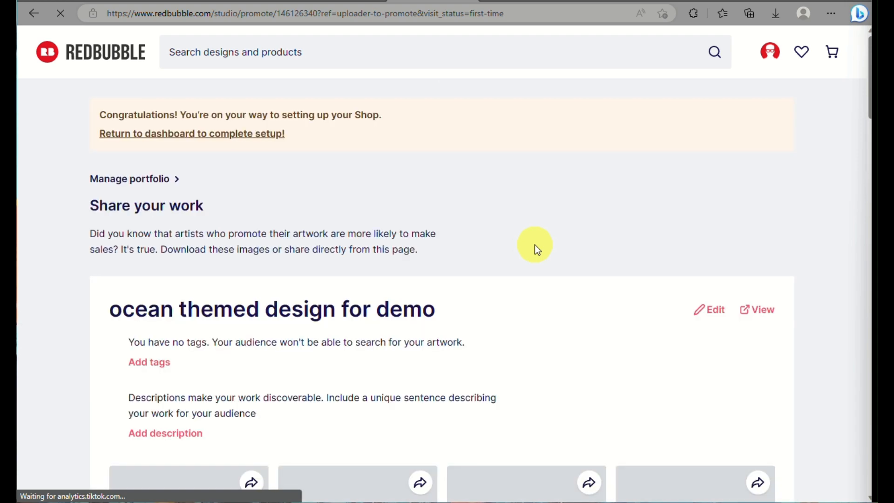
pyautogui.scroll(-5, 507, 268)
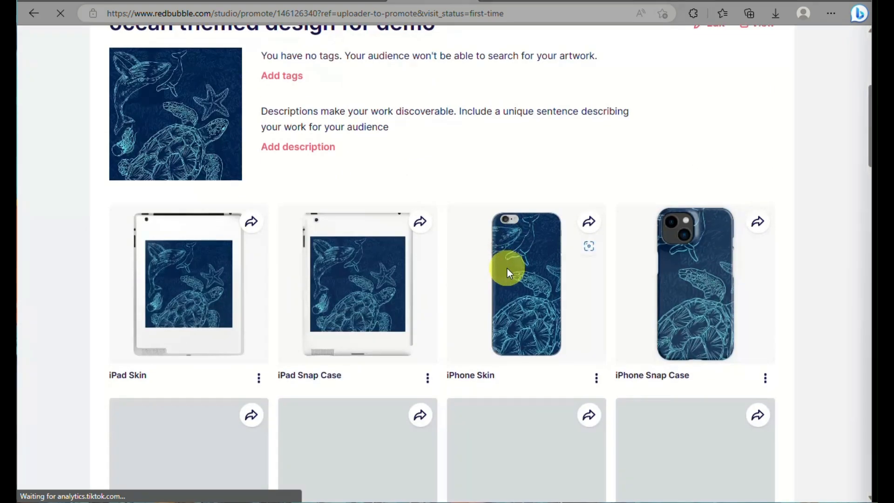
pyautogui.scroll(-5, 507, 269)
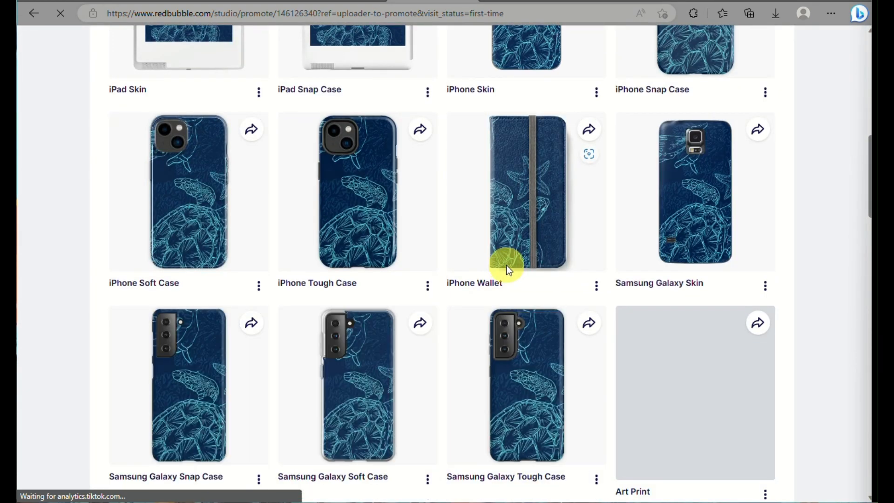
pyautogui.scroll(10, 507, 264)
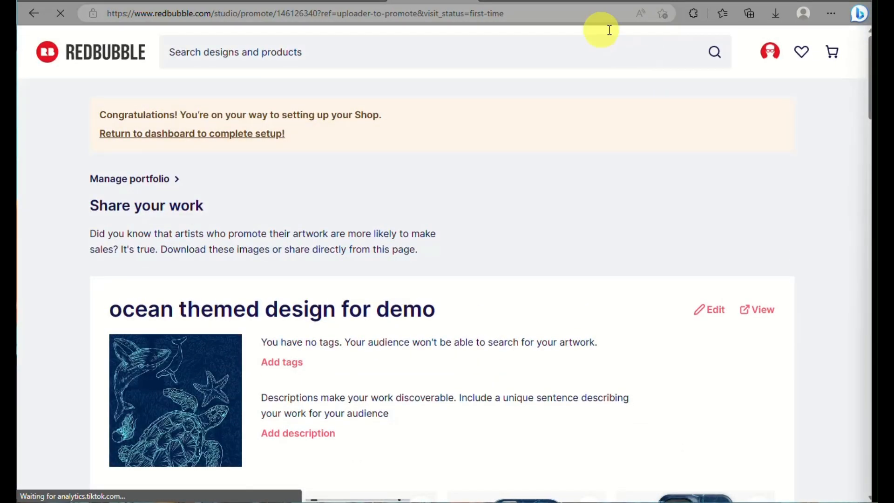
# - Switch to Pinterest and view the account's profile, its public profile settings and the creation options
pyautogui.click(522, 2)
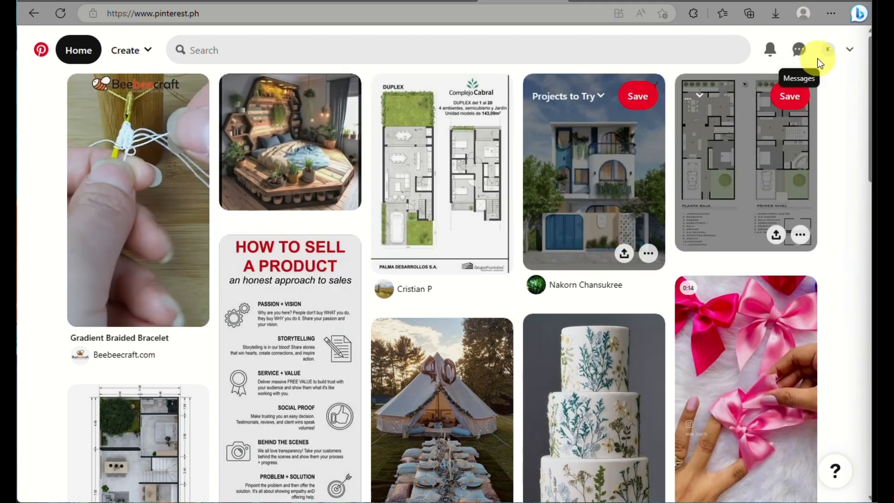
pyautogui.click(828, 50)
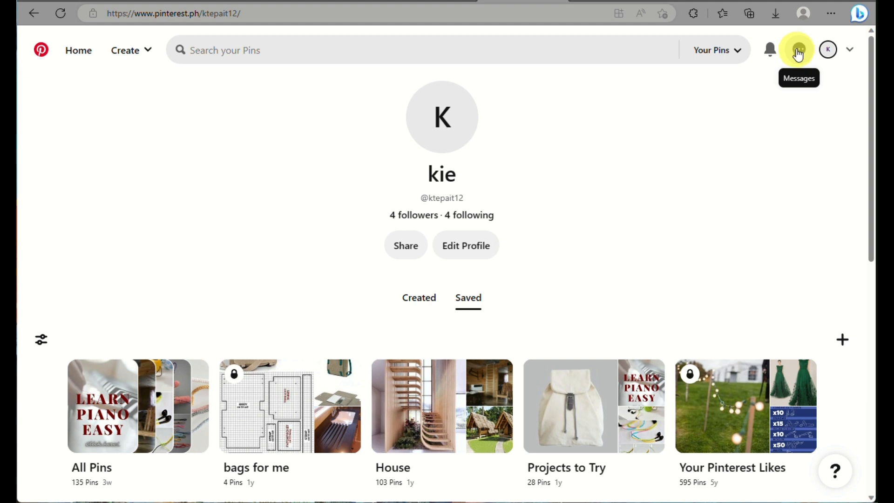
pyautogui.click(466, 245)
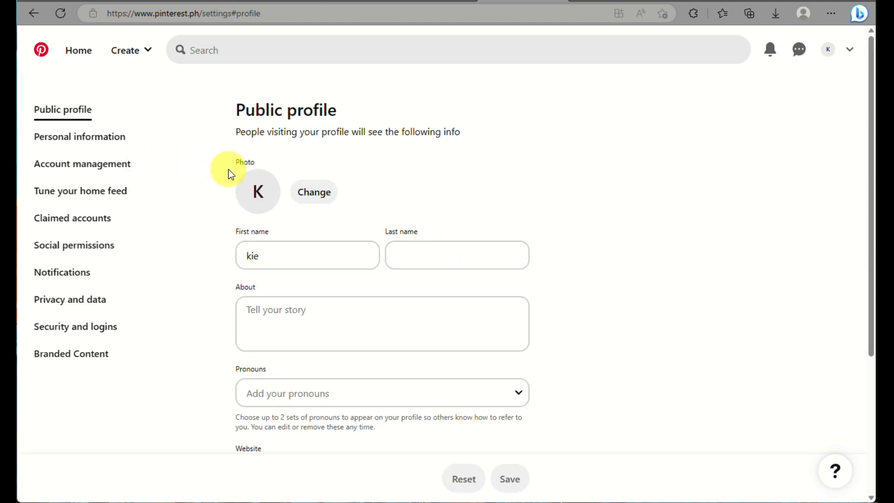
pyautogui.click(830, 56)
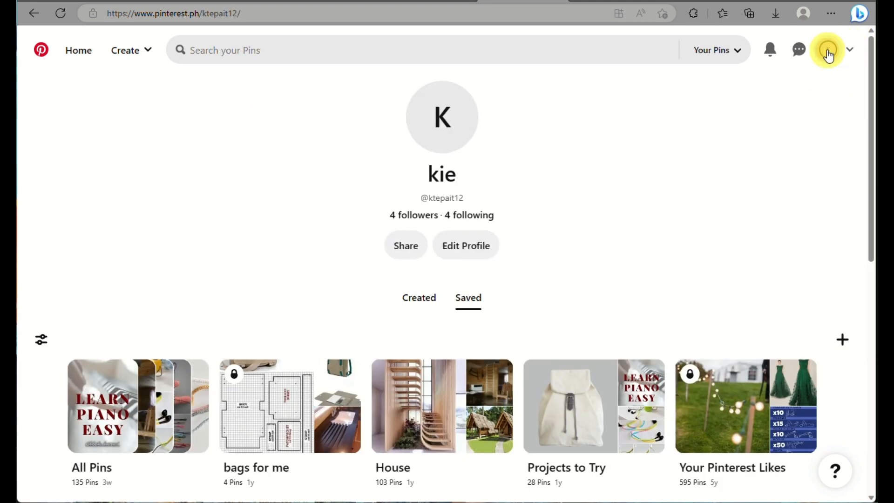
pyautogui.click(842, 343)
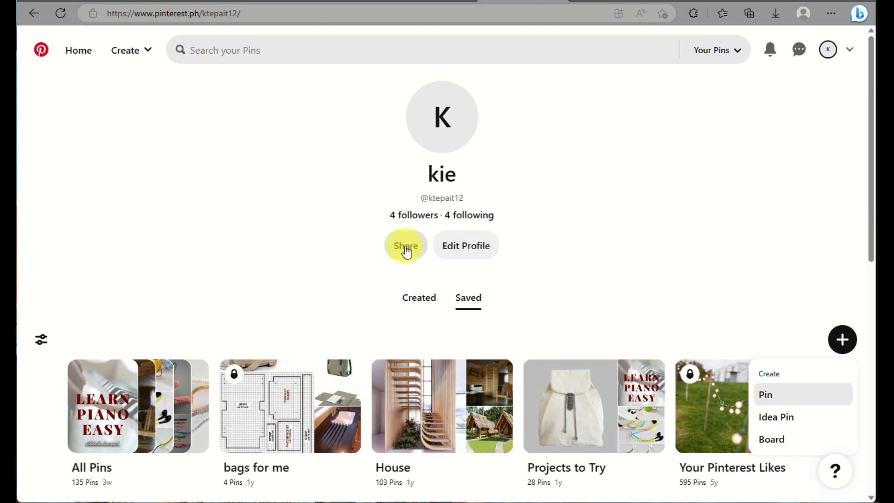
# - Open the page for converting the personal Pinterest account to a business account
pyautogui.click(854, 52)
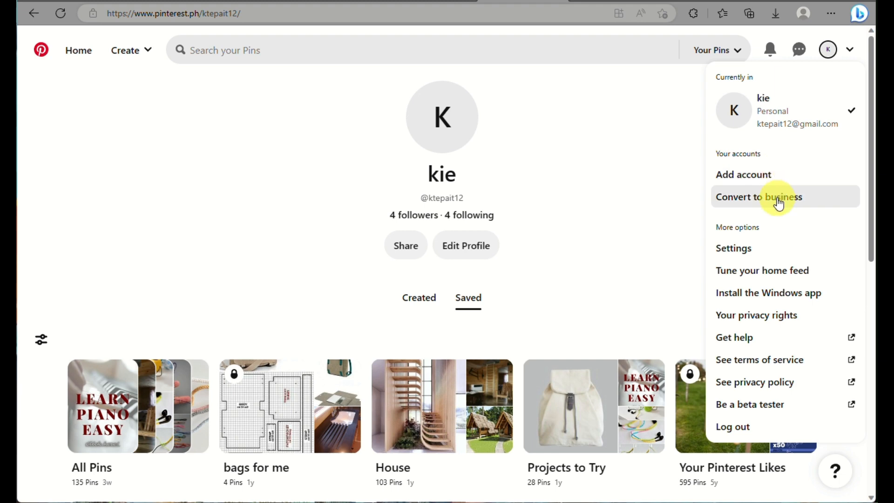
pyautogui.scroll(5, 770, 205)
pyautogui.hscroll(4, 769, 205)
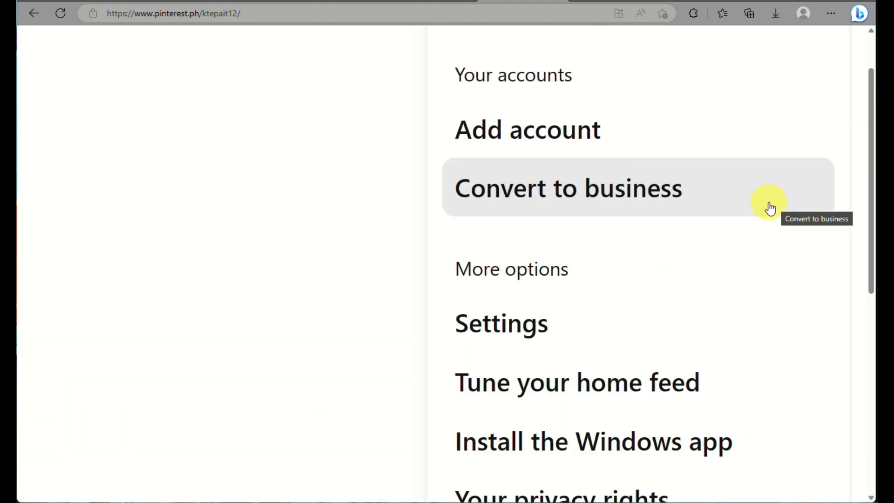
pyautogui.click(778, 195)
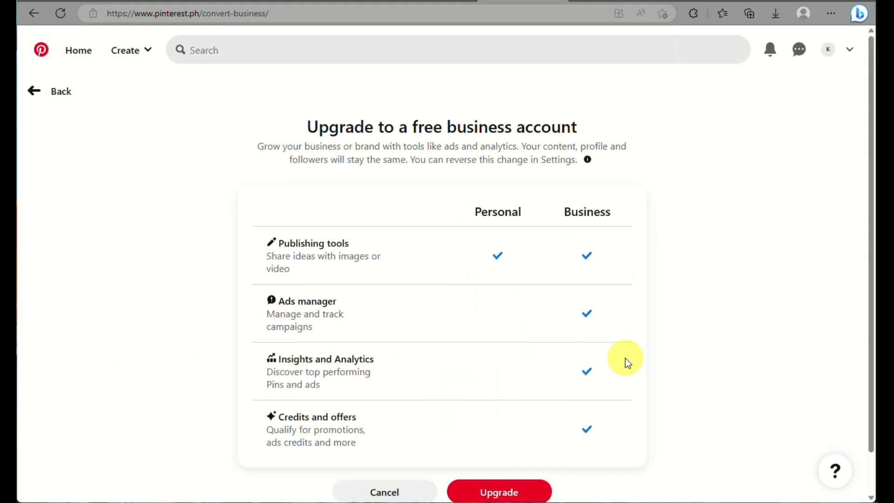
# - Compare the Personal and Business account features and upgrade to the free business account
pyautogui.scroll(-1, 625, 359)
pyautogui.keyDown('ctrl'); pyautogui.scroll(5, 653, 265); pyautogui.keyUp('ctrl')
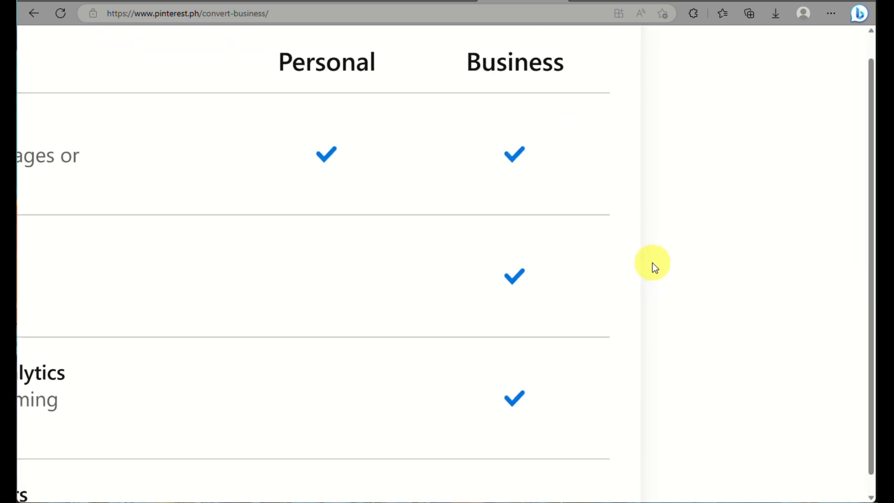
pyautogui.keyDown('ctrl'); pyautogui.scroll(-4, 652, 263); pyautogui.keyUp('ctrl')
pyautogui.keyDown('ctrl'); pyautogui.scroll(2, 424, 283); pyautogui.keyUp('ctrl')
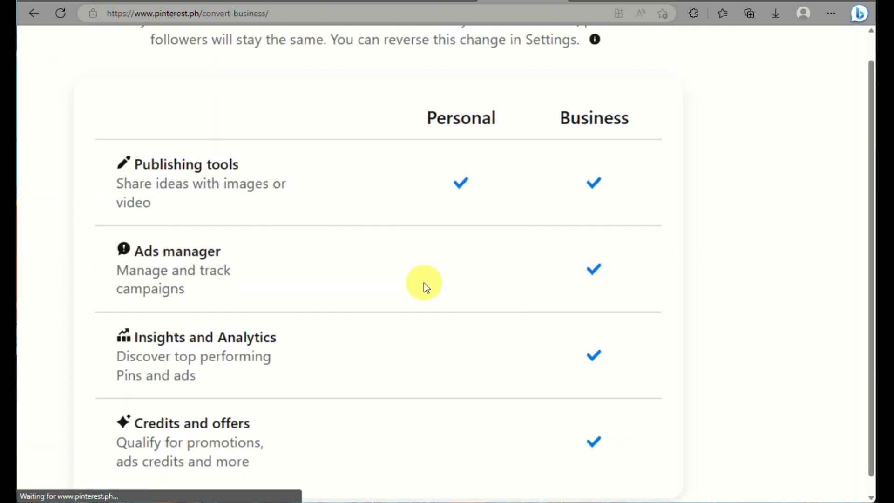
pyautogui.keyDown('ctrl'); pyautogui.scroll(-3, 423, 283); pyautogui.keyUp('ctrl')
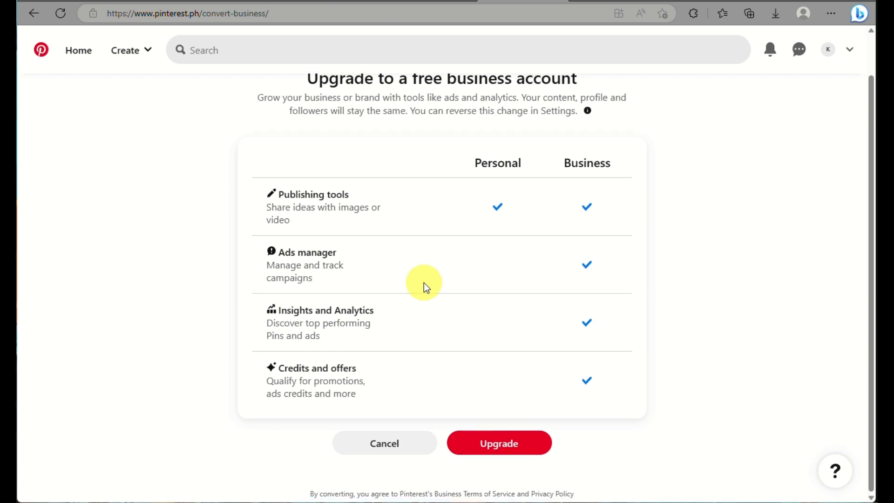
pyautogui.scroll(-1, 424, 283)
pyautogui.scroll(1, 423, 284)
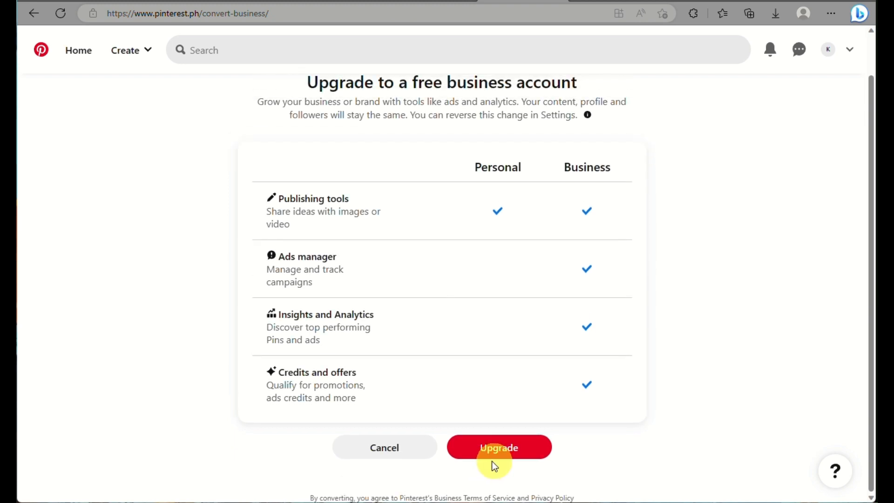
pyautogui.click(504, 449)
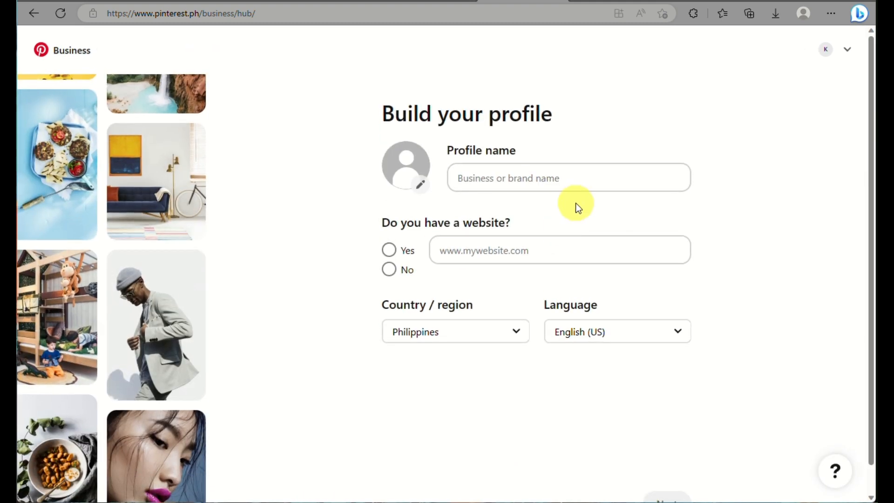
# - Name the business profile Kwonkz, state that it has no website, and continue to the business description
pyautogui.click(593, 174)
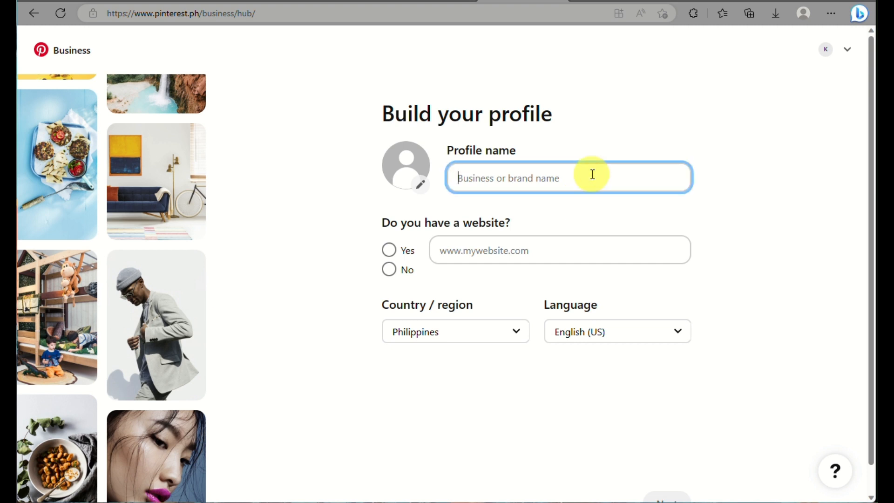
pyautogui.write('Kwonkz')
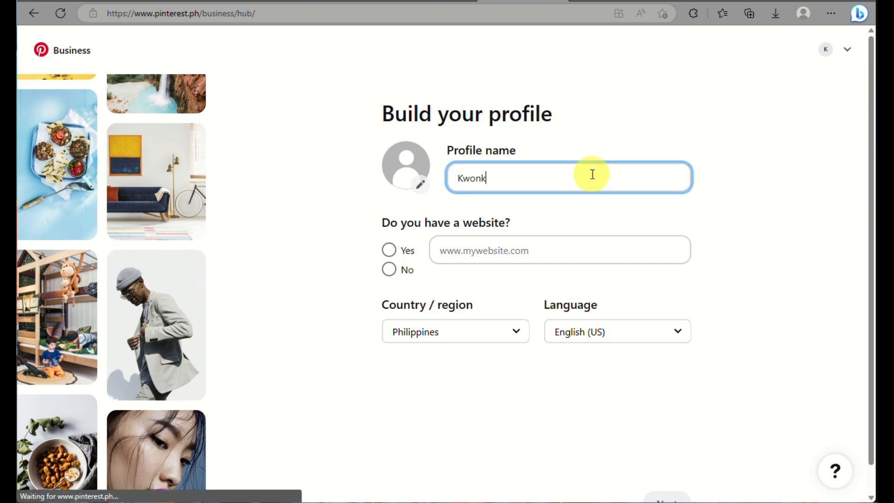
pyautogui.click(390, 269)
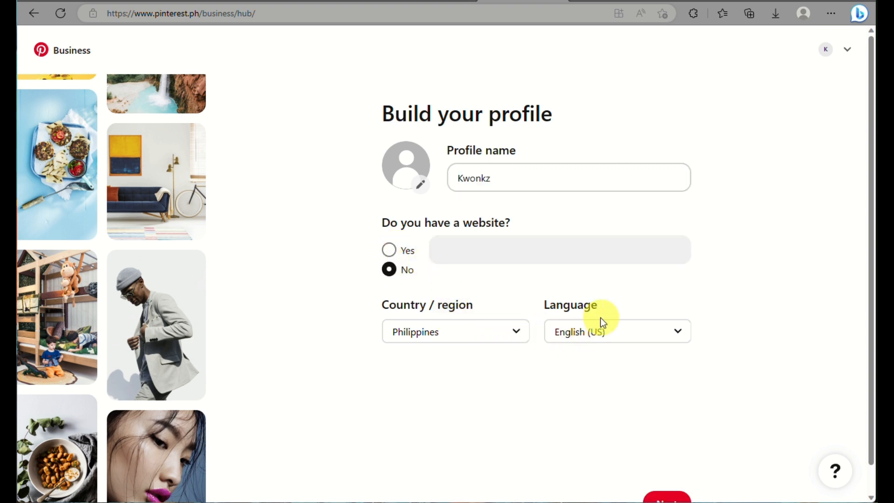
pyautogui.scroll(-1, 598, 319)
pyautogui.click(666, 473)
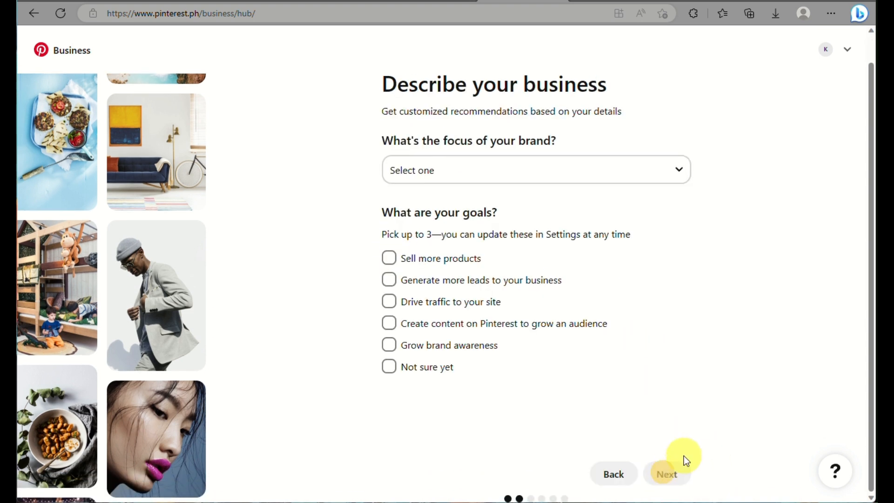
# - Set the brand focus to Fashion, choose "Not sure yet" as the business goal, and continue
pyautogui.click(499, 174)
pyautogui.click(454, 213)
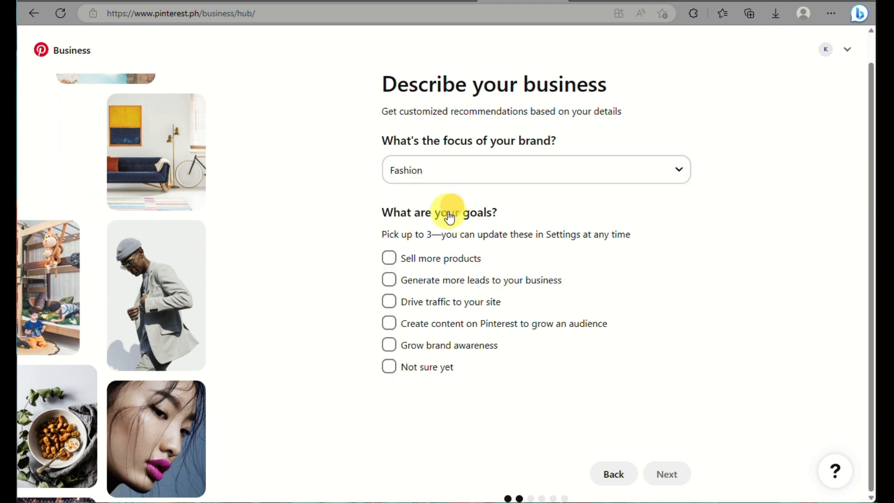
pyautogui.click(458, 162)
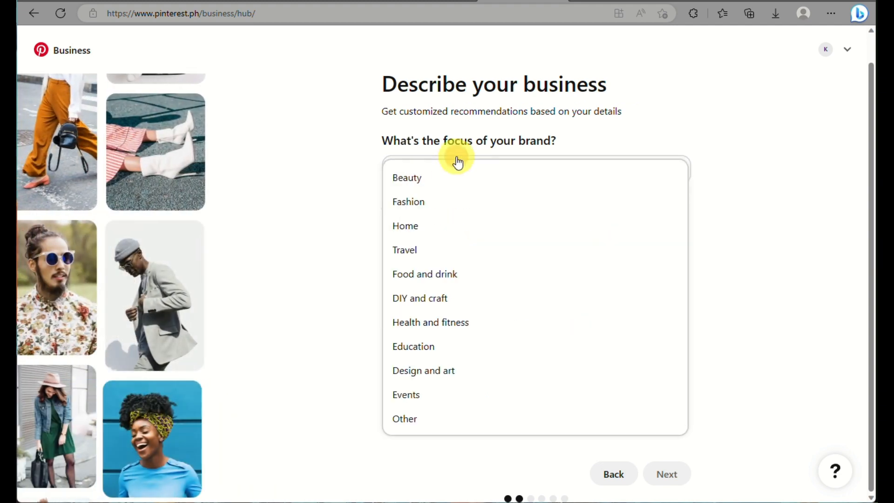
pyautogui.click(442, 205)
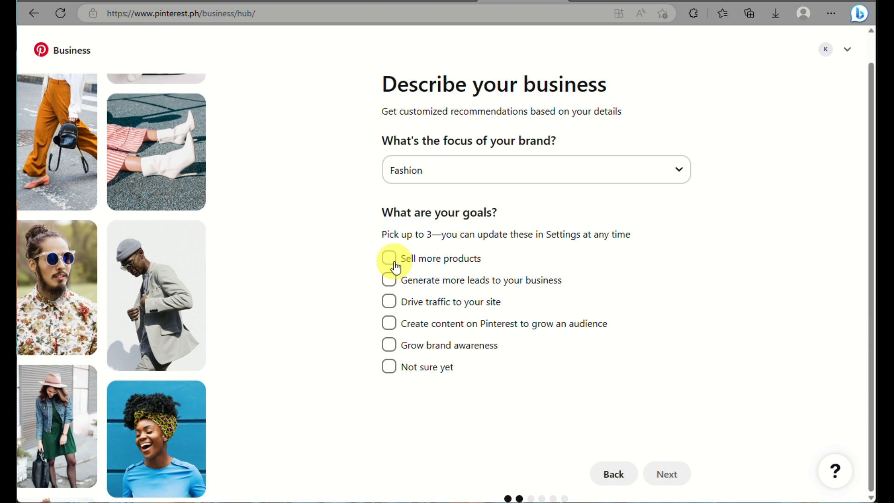
pyautogui.click(389, 366)
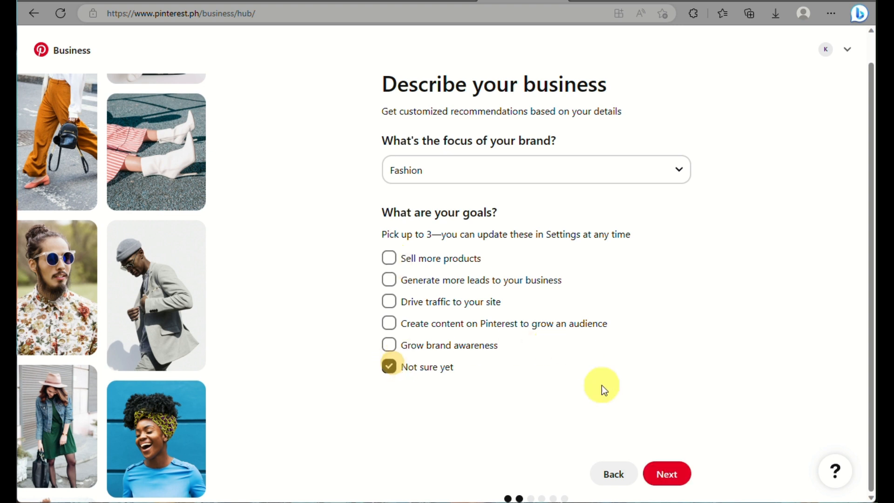
pyautogui.click(674, 476)
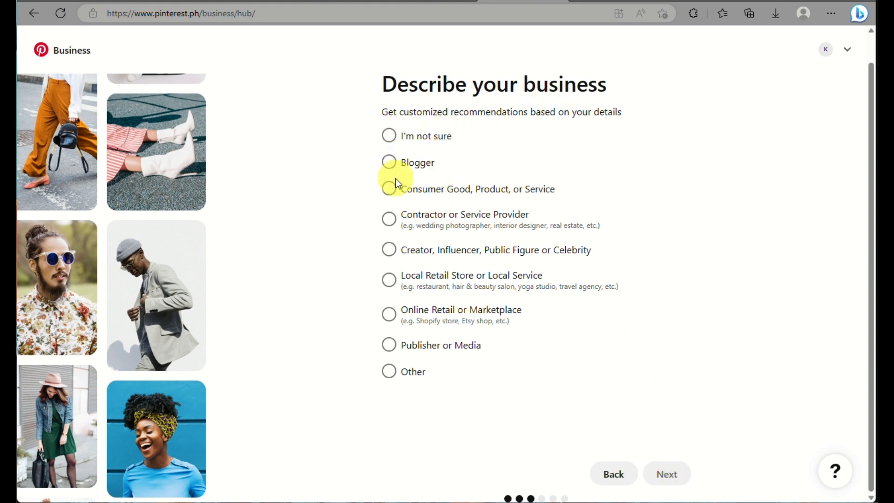
# - Describe the business type as Other and answer "I'm not sure yet" about running ads on Pinterest
pyautogui.click(394, 378)
pyautogui.click(676, 479)
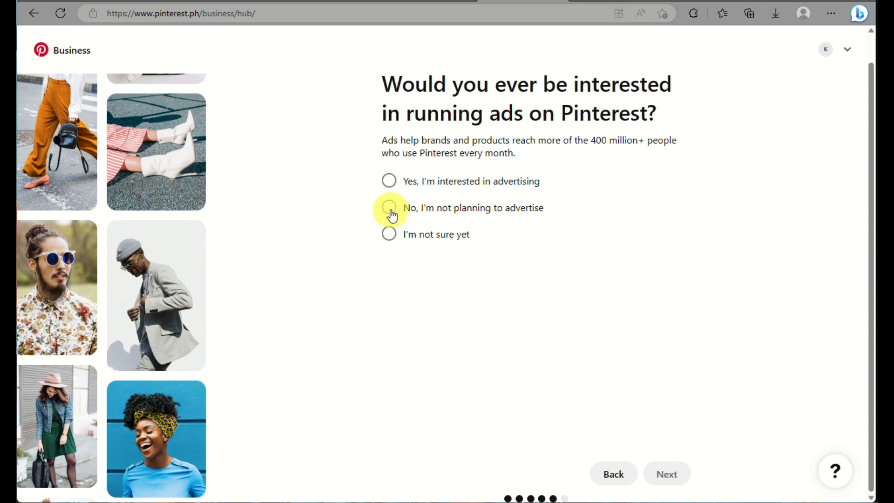
pyautogui.click(390, 235)
pyautogui.click(667, 474)
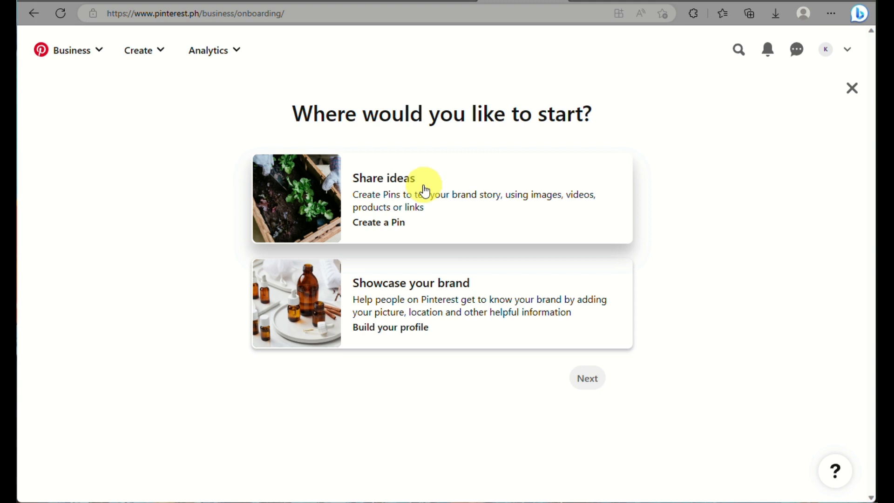
# - Choose Share ideas to create a Pin, skip the introduction, and open the Pin's title for editing
pyautogui.click(382, 182)
pyautogui.click(586, 377)
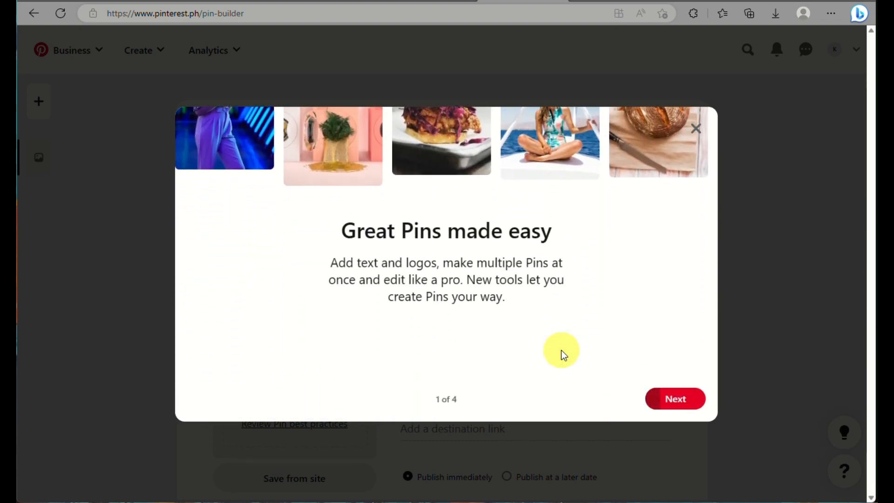
pyautogui.click(695, 127)
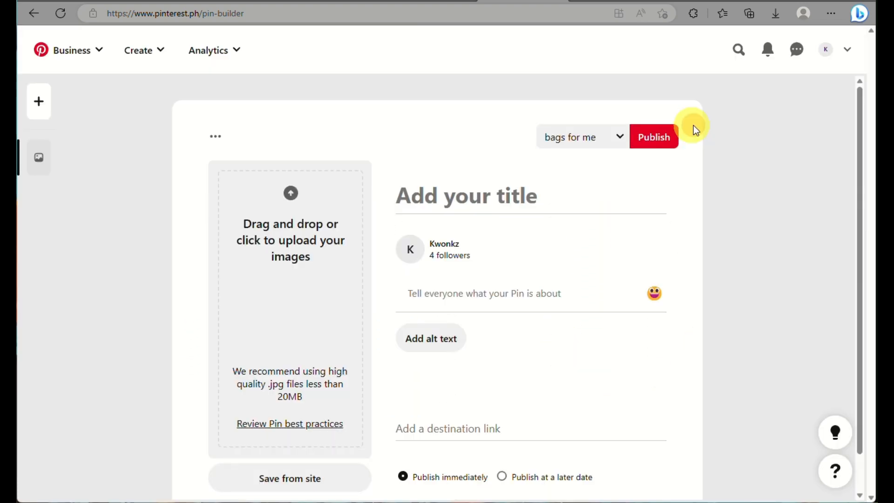
pyautogui.scroll(-1, 541, 270)
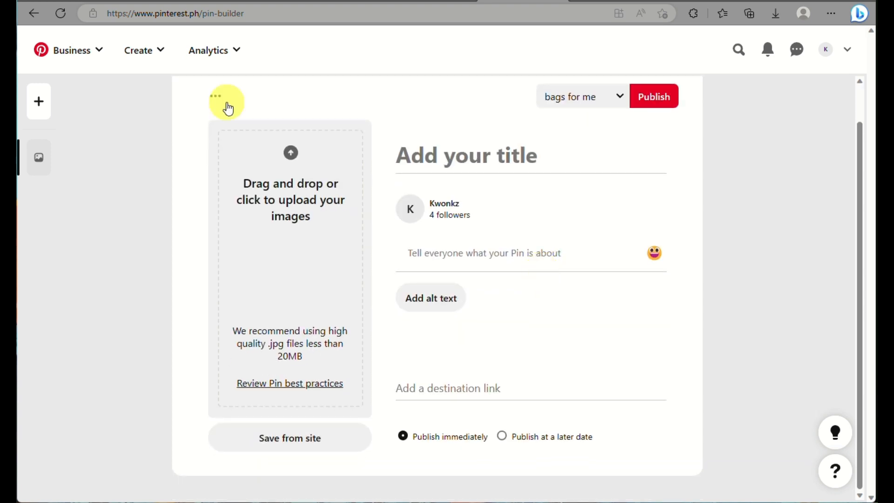
pyautogui.click(486, 153)
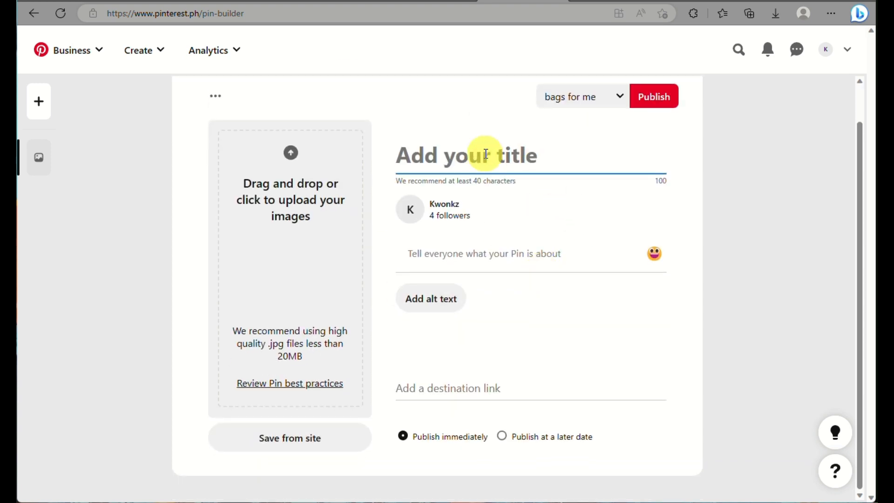
pyautogui.write('oc')
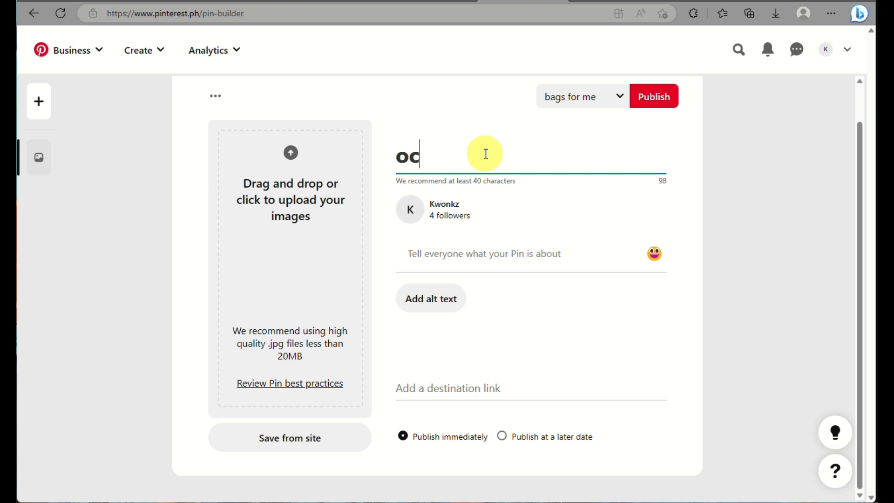
pyautogui.write('ean themed')
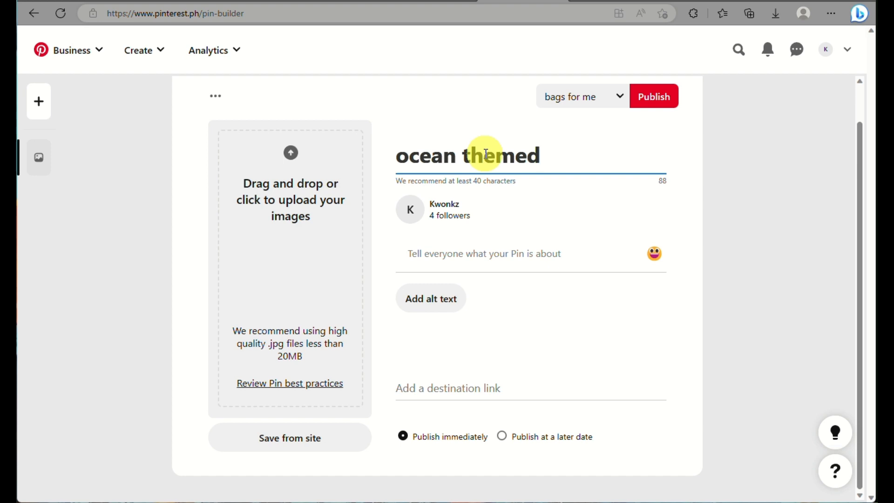
pyautogui.press('BackSpace')
pyautogui.press('BackSpace')
pyautogui.press('BackSpace')
pyautogui.press('BackSpace')
pyautogui.press('BackSpace')
pyautogui.press('BackSpace')
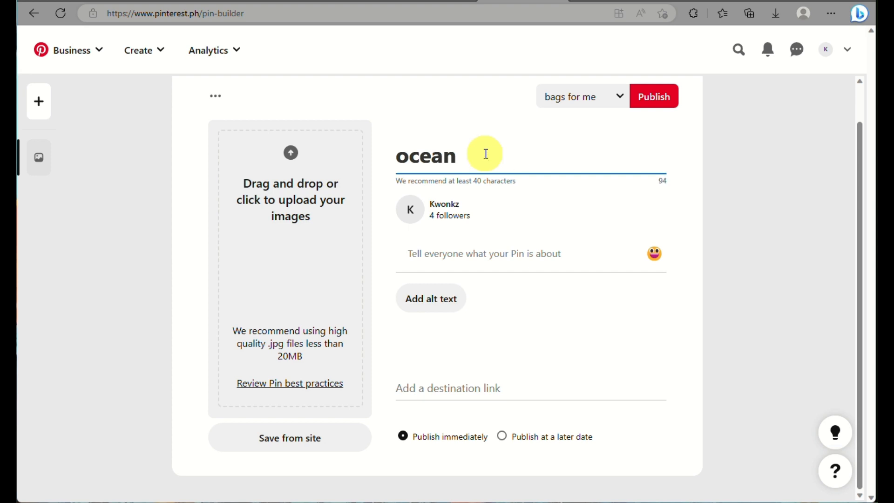
pyautogui.press('BackSpace')
pyautogui.press('BackSpace')
pyautogui.press('BackSpace')
pyautogui.press('BackSpace')
pyautogui.press('BackSpace')
pyautogui.press('BackSpace')
pyautogui.write('mar')
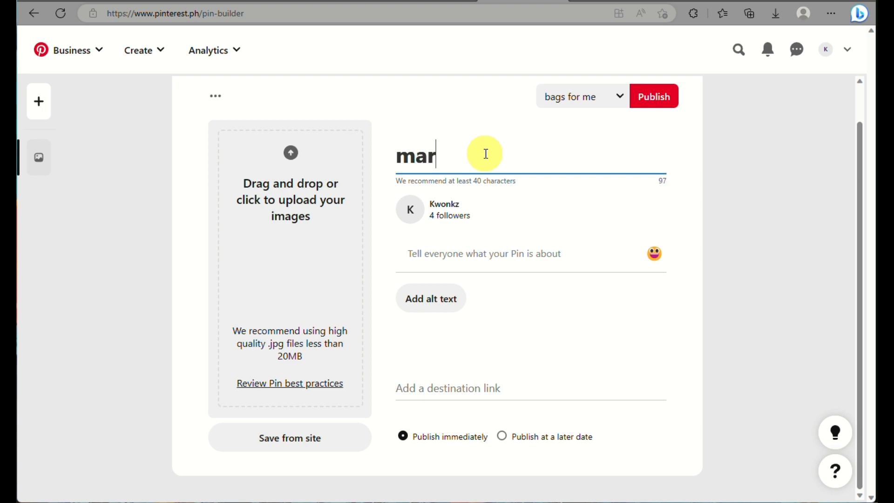
pyautogui.write('ine')
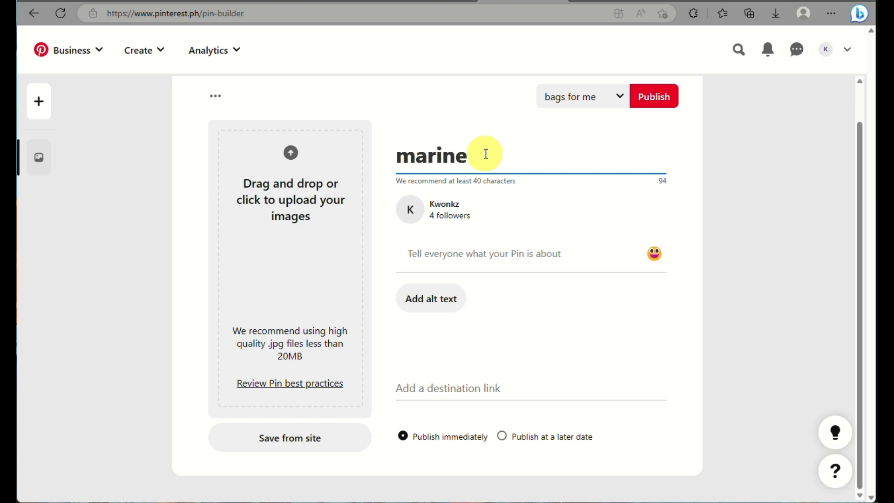
pyautogui.press('BackSpace')
pyautogui.press('BackSpace')
pyautogui.press('BackSpace')
pyautogui.press('BackSpace')
pyautogui.press('BackSpace')
pyautogui.press('BackSpace')
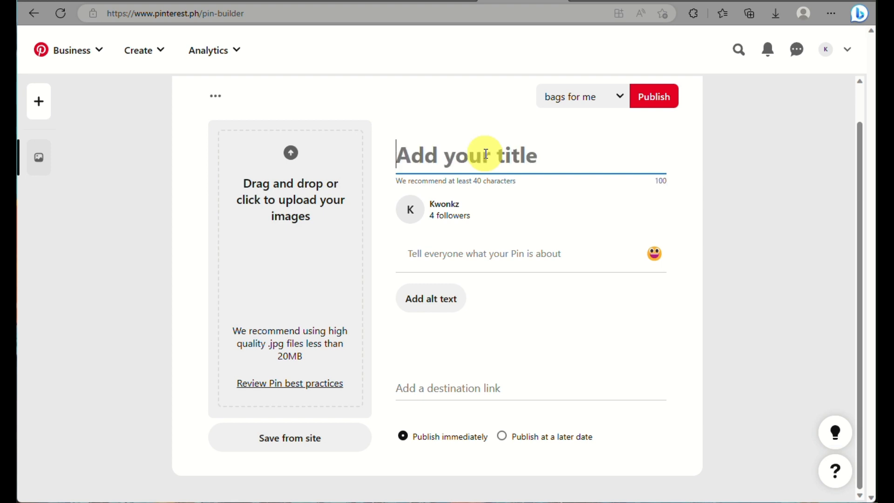
# - Title the new Pin "Ocean design throw pillow"
pyautogui.write('ocean design')
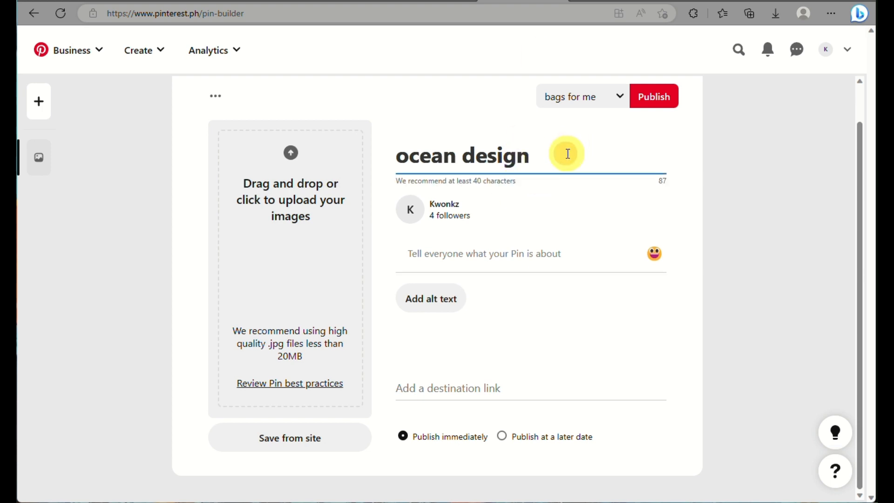
pyautogui.write('throw')
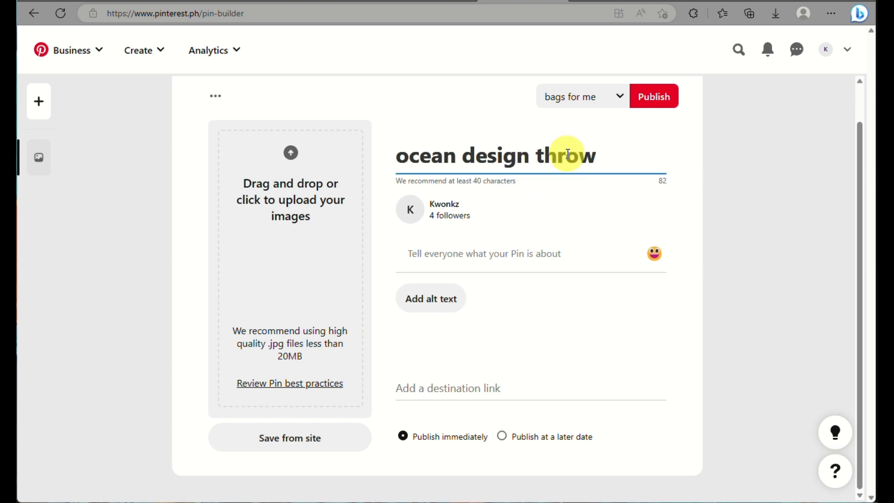
pyautogui.write(' pillow')
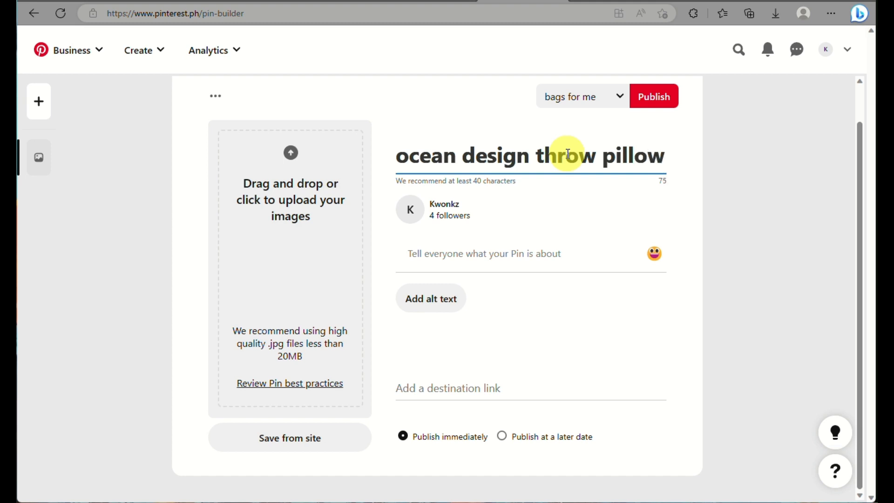
pyautogui.moveTo(406, 161); pyautogui.dragTo(400, 153)
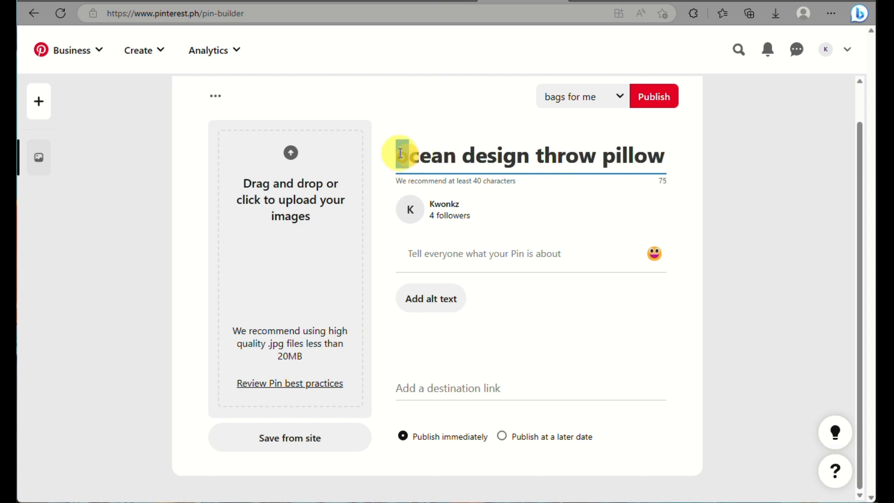
pyautogui.write('O')
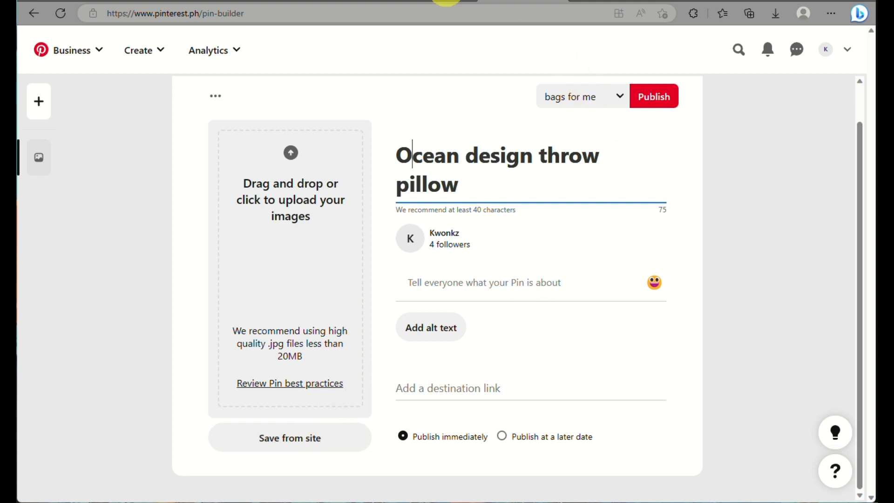
# - Switch to Redbubble and share the Throw Pillow product on Pinterest, bringing the Pinterest window fully into view
pyautogui.click(431, 1)
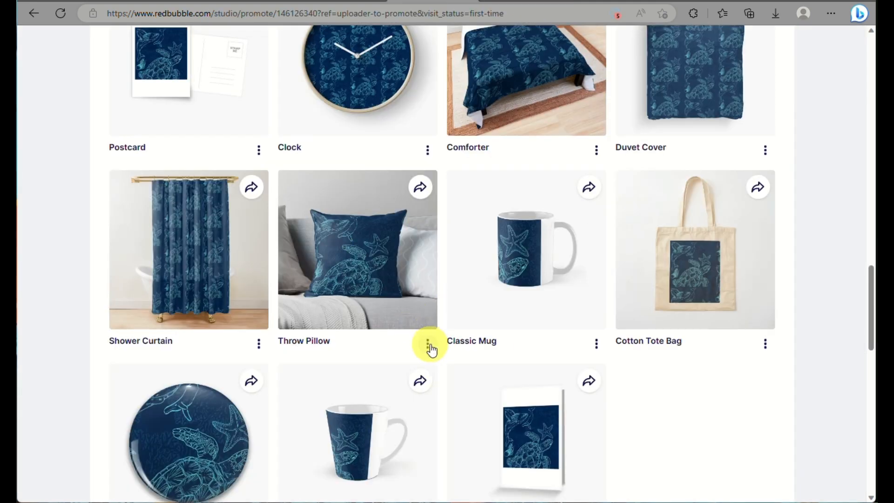
pyautogui.click(420, 186)
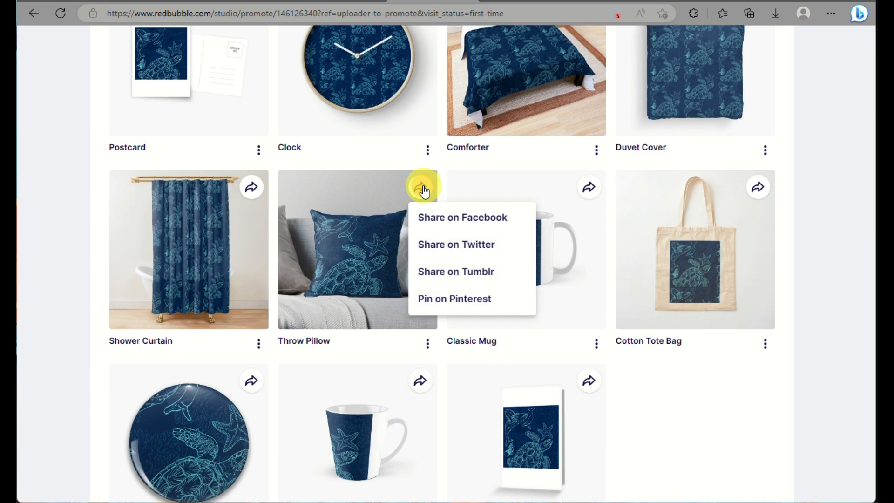
pyautogui.click(452, 302)
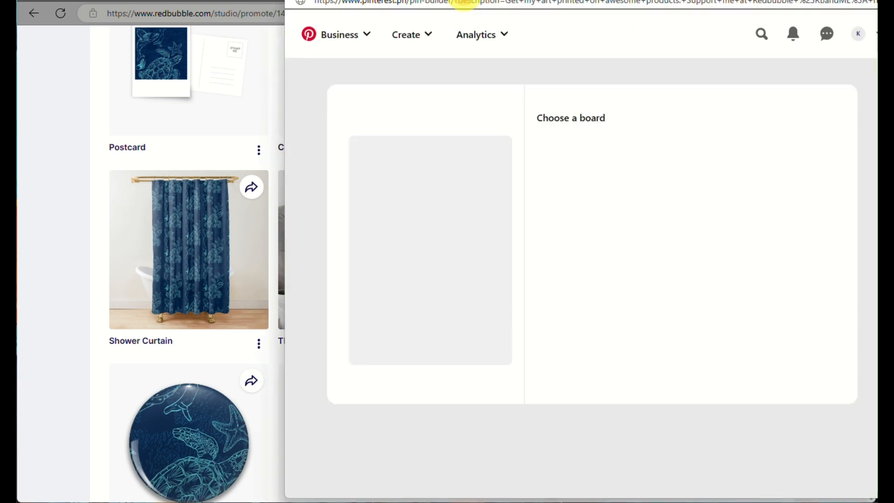
pyautogui.click(465, 6)
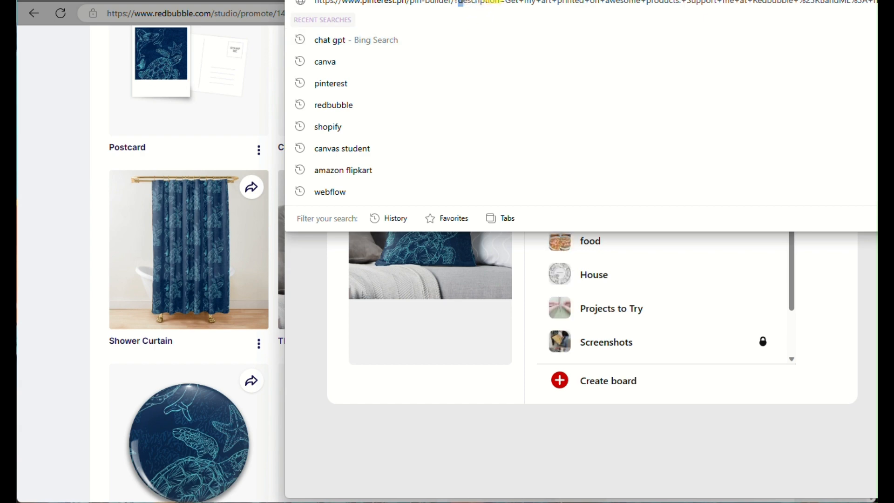
pyautogui.moveTo(512, 0); pyautogui.dragTo(402, 15)
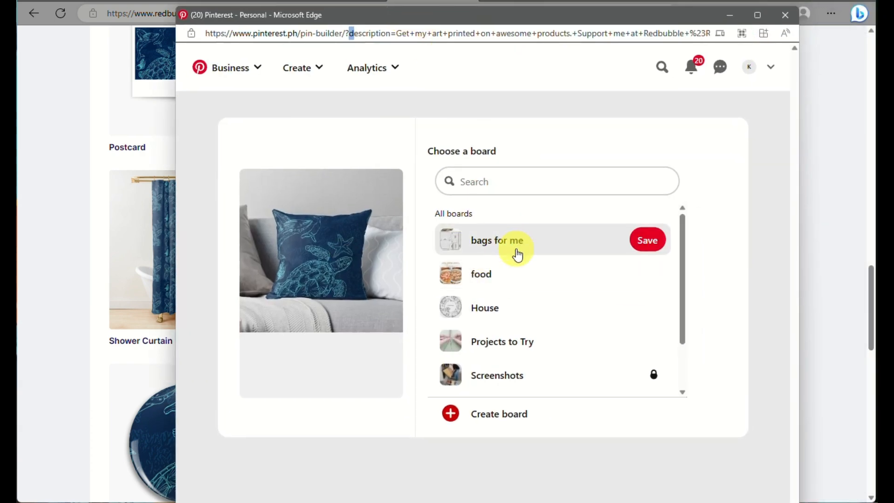
# - Create a new non-secret board named kwonkz for the throw pillow Pin
pyautogui.scroll(-1, 515, 253)
pyautogui.moveTo(538, 320)
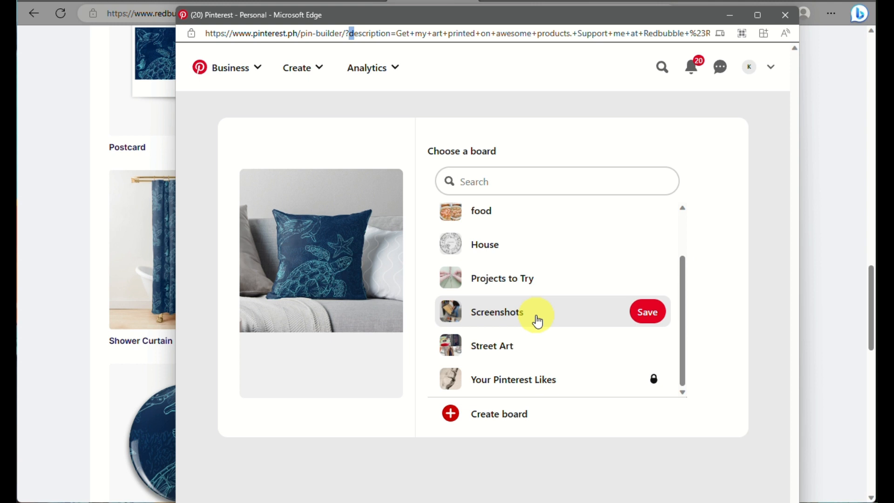
pyautogui.click(448, 413)
pyautogui.click(390, 279)
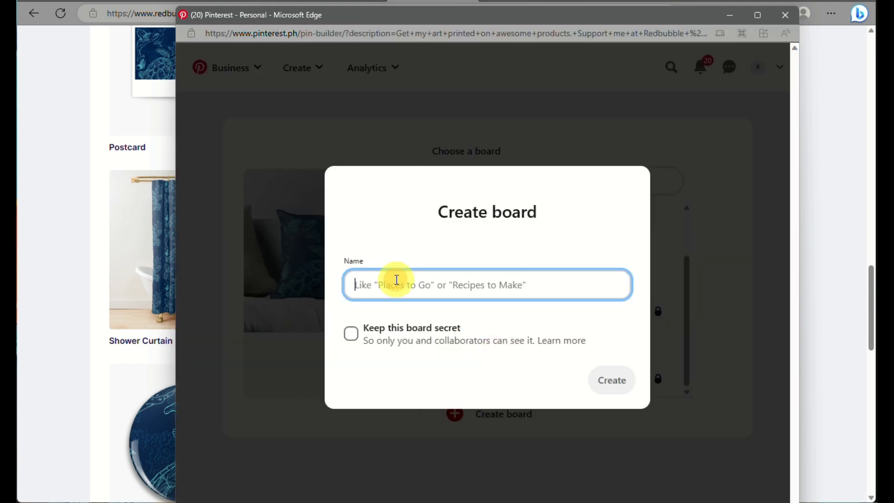
pyautogui.write('kwonkz')
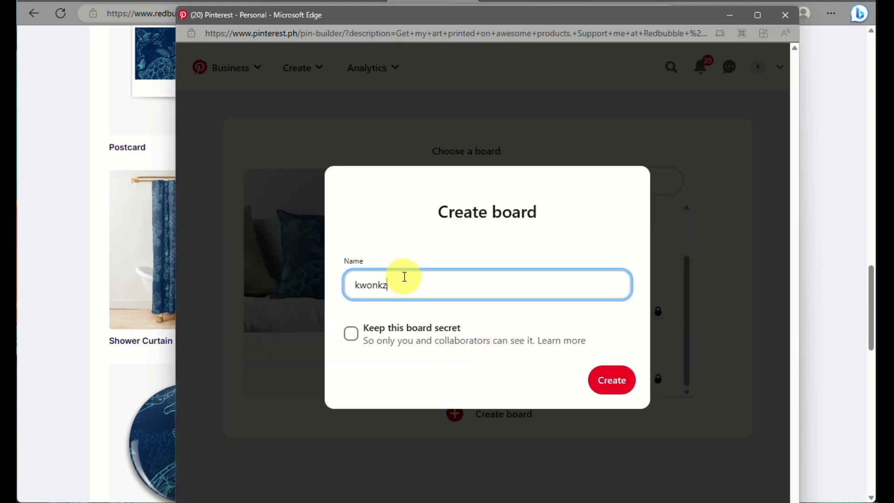
pyautogui.click(612, 381)
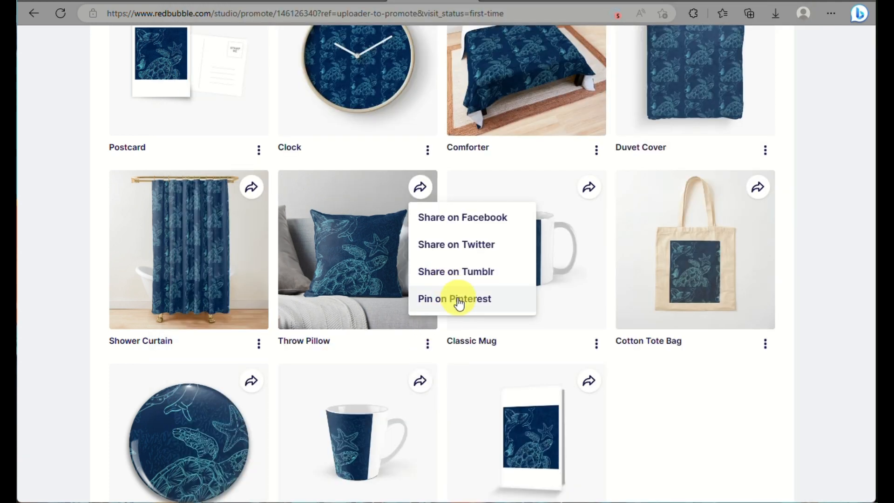
# - Download all three Throw Pillow product images from Redbubble and close the image download window
pyautogui.click(348, 275)
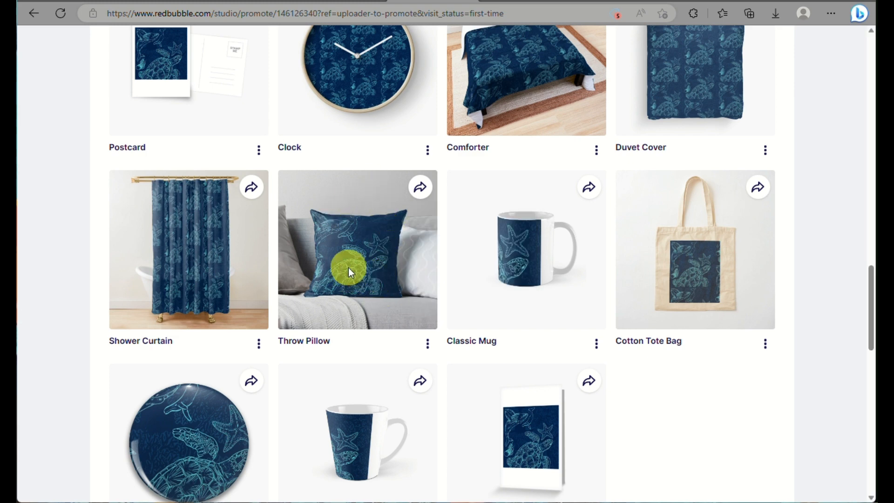
pyautogui.moveTo(421, 214)
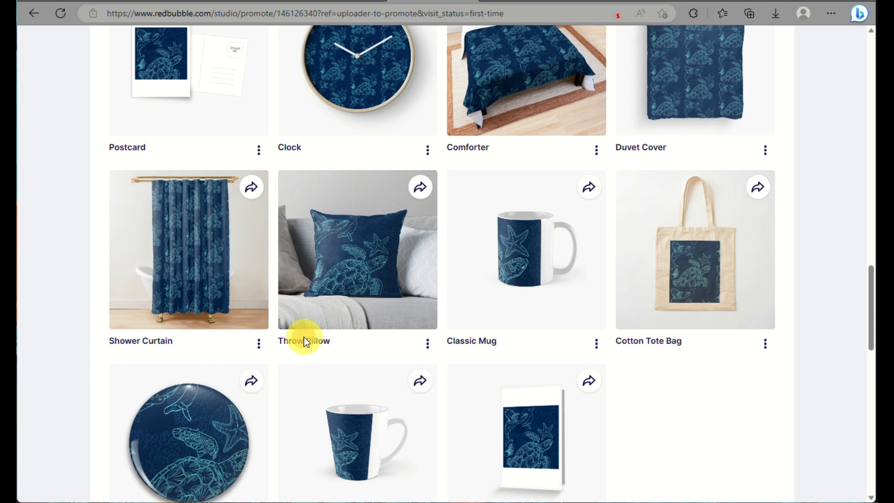
pyautogui.click(428, 345)
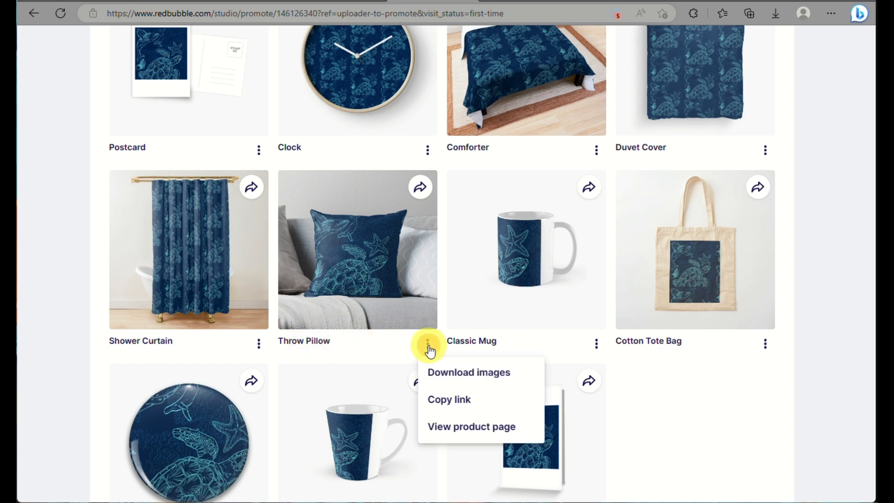
pyautogui.click(450, 375)
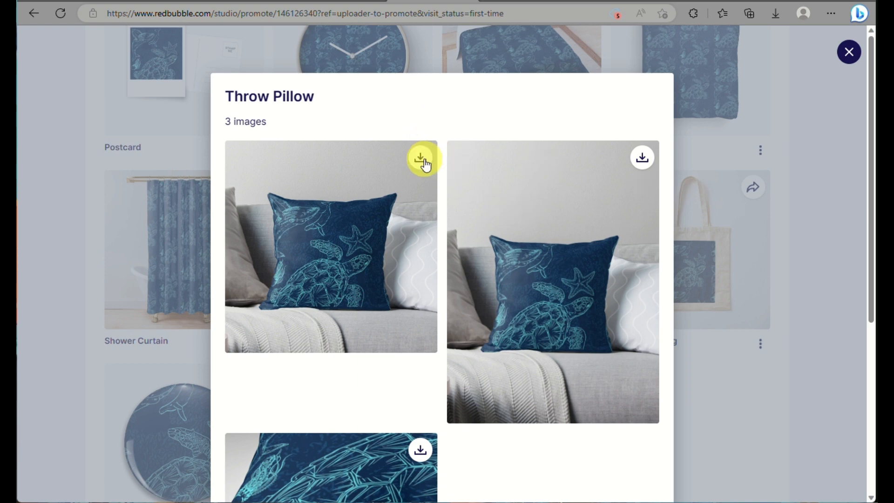
pyautogui.click(422, 158)
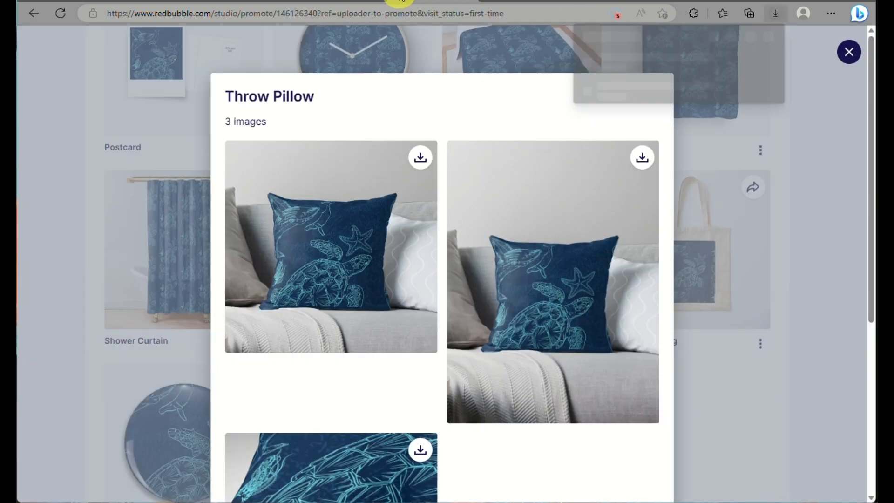
pyautogui.click(643, 158)
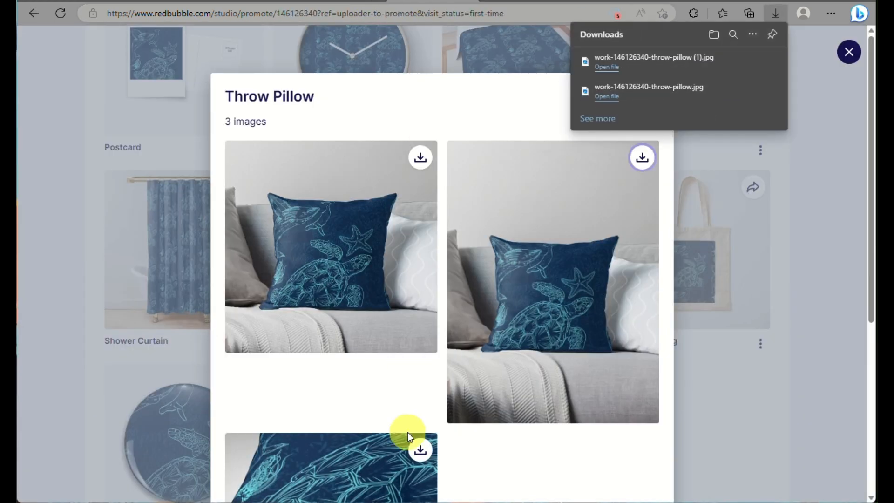
pyautogui.click(421, 450)
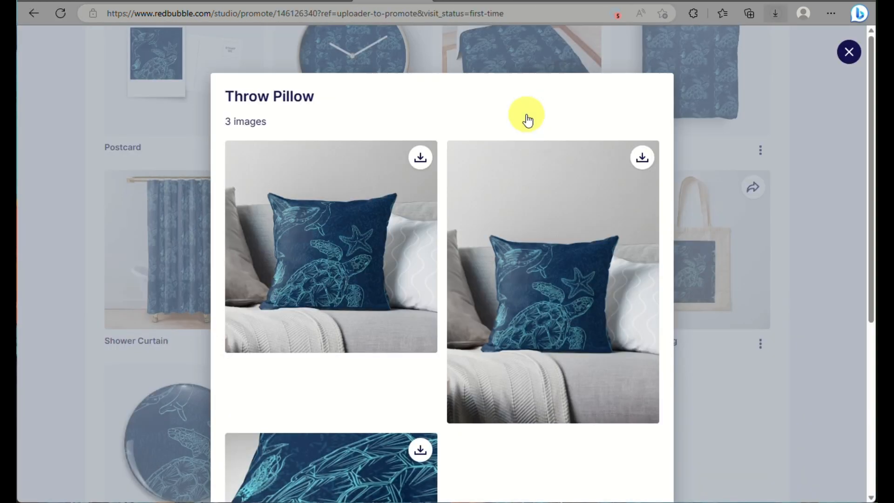
pyautogui.scroll(-5, 462, 372)
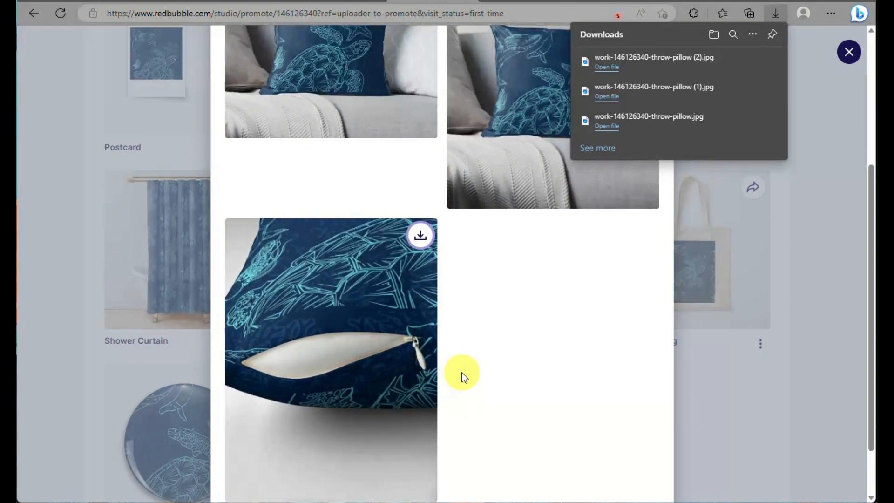
pyautogui.scroll(5, 462, 372)
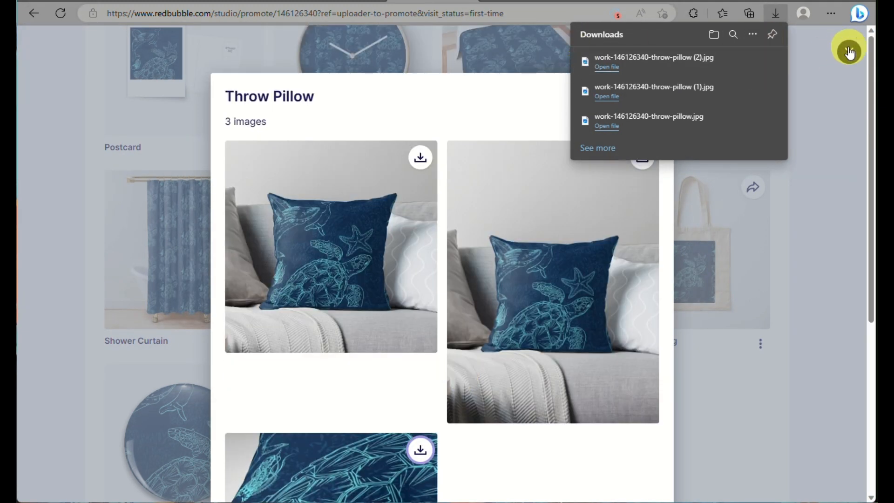
pyautogui.click(451, 88)
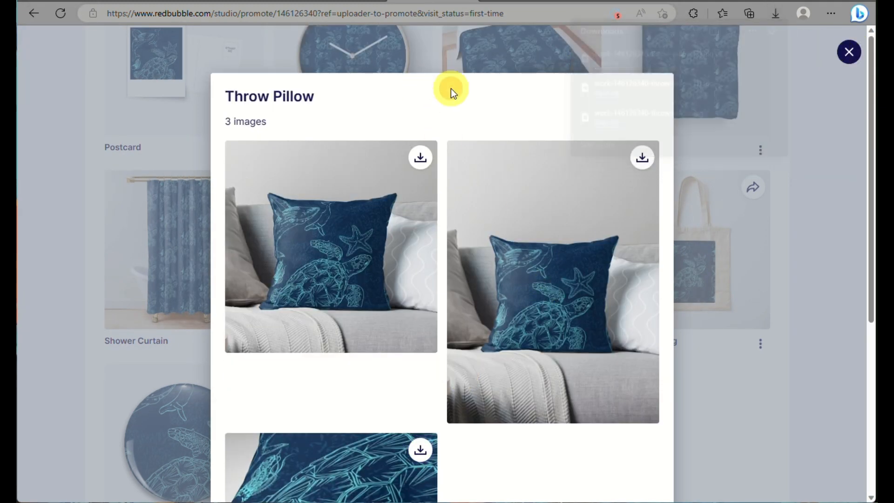
pyautogui.click(845, 55)
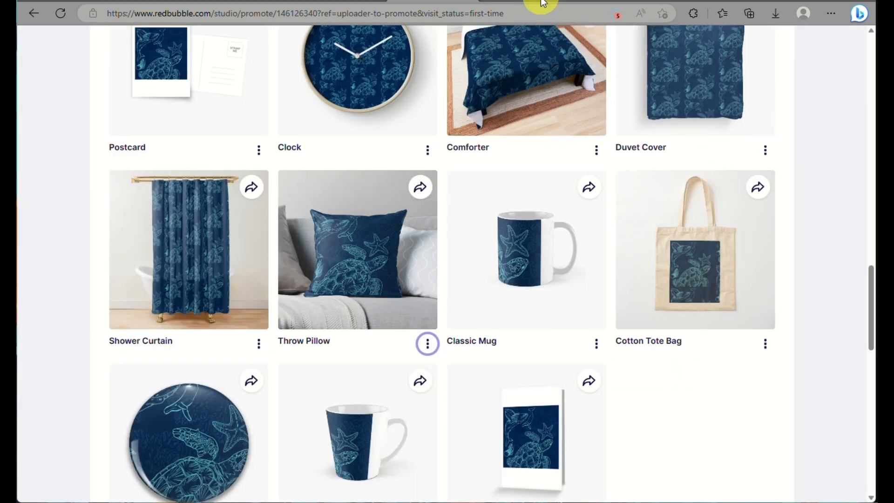
# - Switch to the Pinterest Pin builder, upload the three downloaded throw pillow images, and create the Pin as a carousel
pyautogui.moveTo(542, 3)
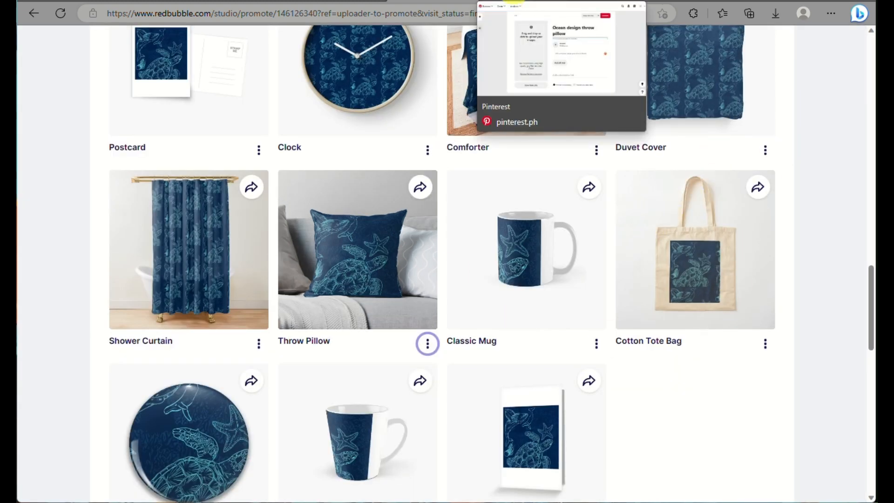
pyautogui.click(514, 2)
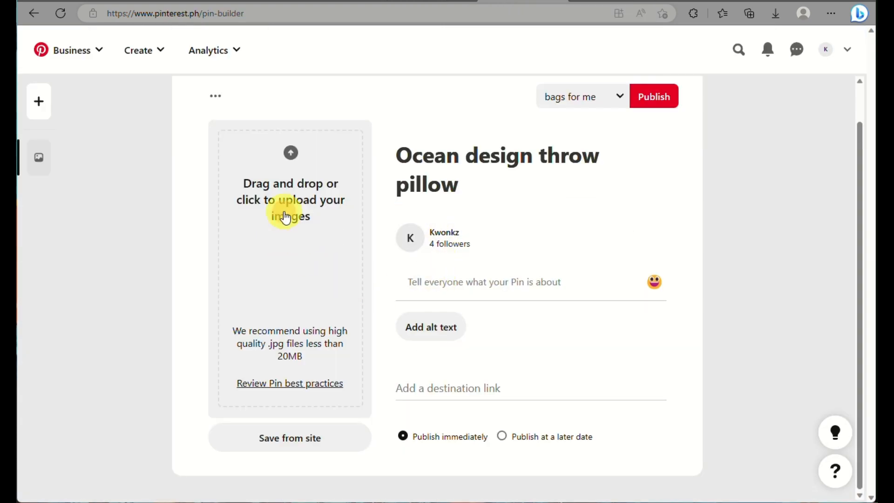
pyautogui.click(286, 217)
pyautogui.click(244, 93)
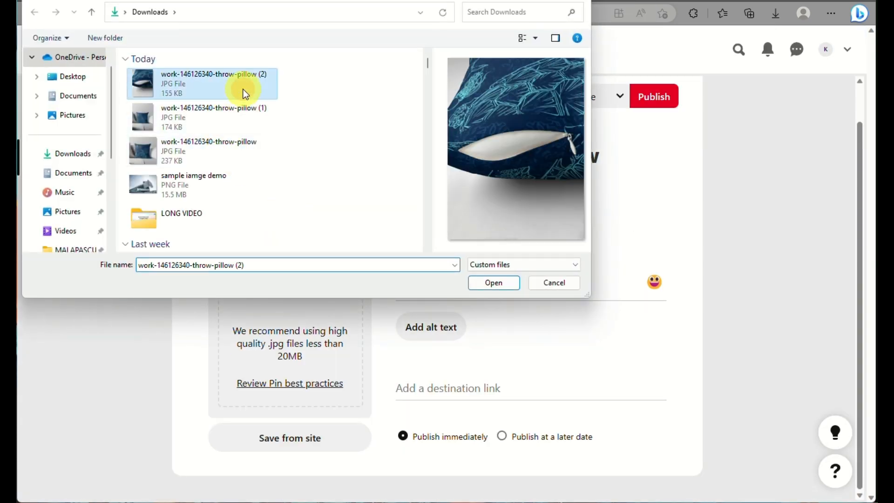
pyautogui.keyDown('shift'); pyautogui.click(200, 155); pyautogui.keyUp('shift')
pyautogui.click(488, 287)
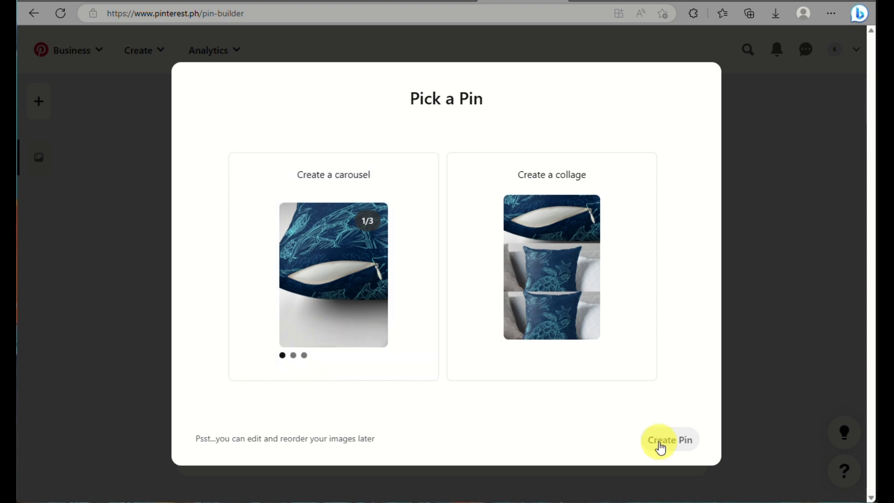
pyautogui.click(354, 317)
pyautogui.click(672, 439)
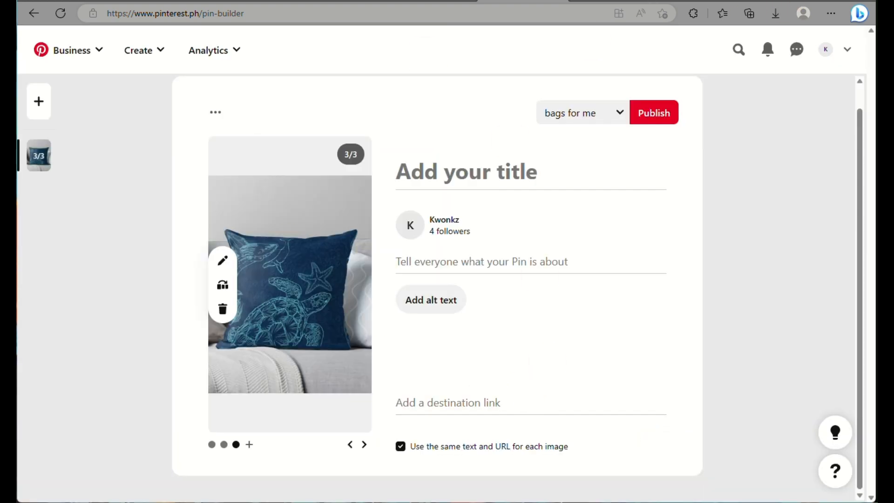
# - Reorder the carousel images so the full pillow photo comes first and the zipper close-up second
pyautogui.click(440, 262)
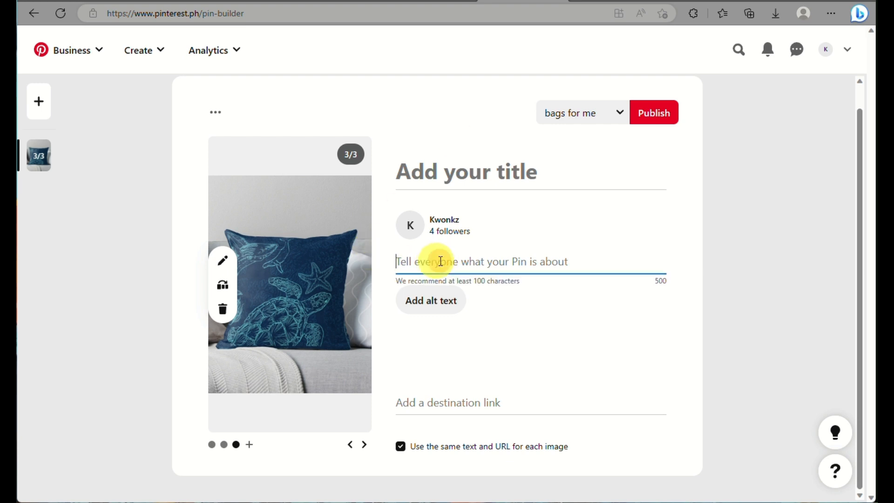
pyautogui.click(363, 444)
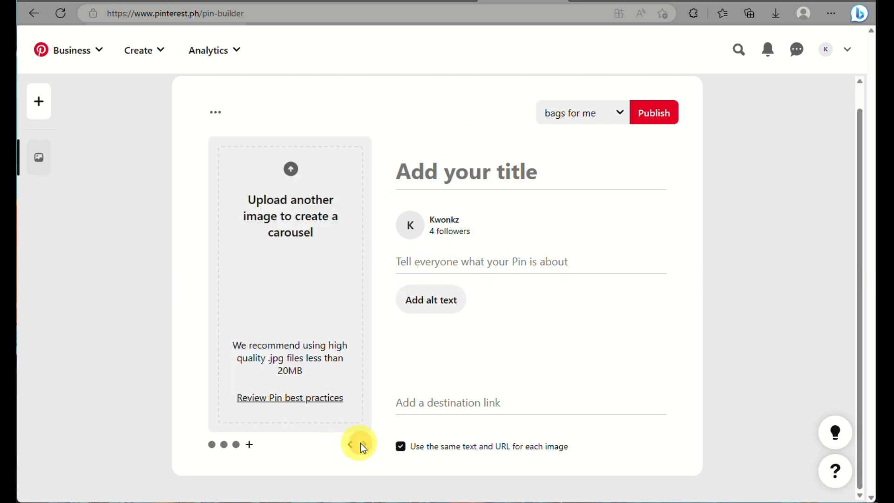
pyautogui.click(348, 446)
pyautogui.doubleClick(347, 446)
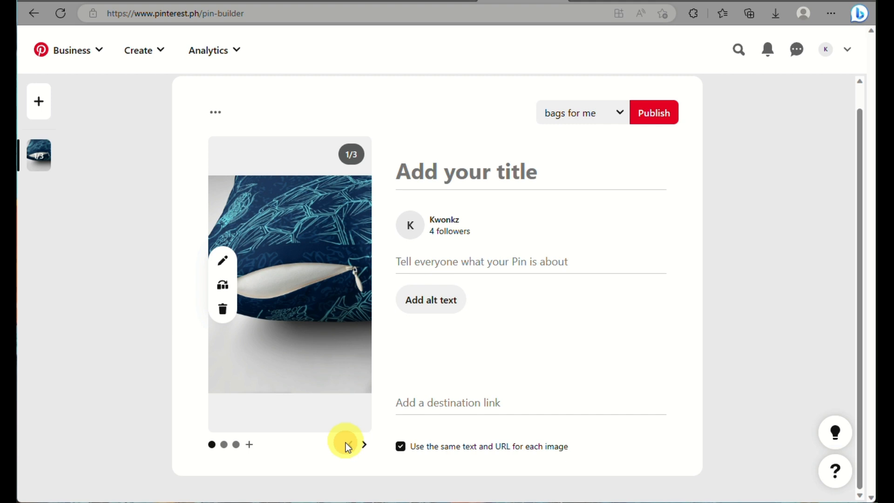
pyautogui.click(223, 286)
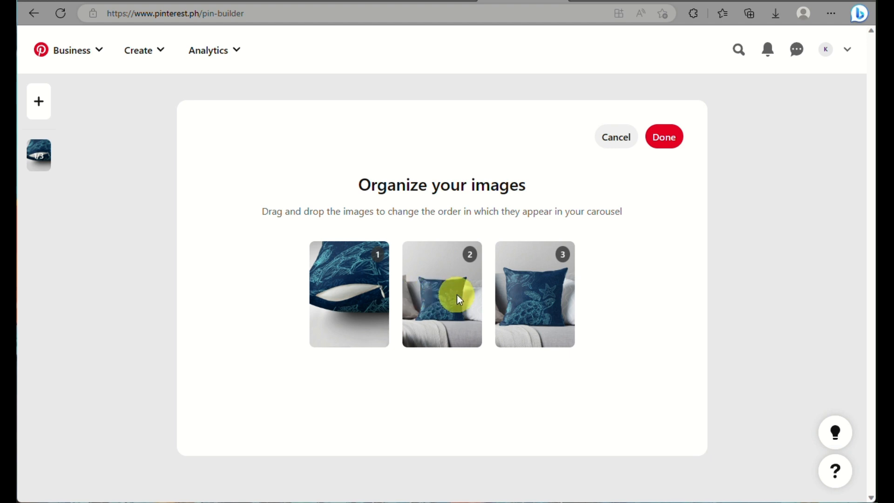
pyautogui.moveTo(372, 292); pyautogui.dragTo(472, 297)
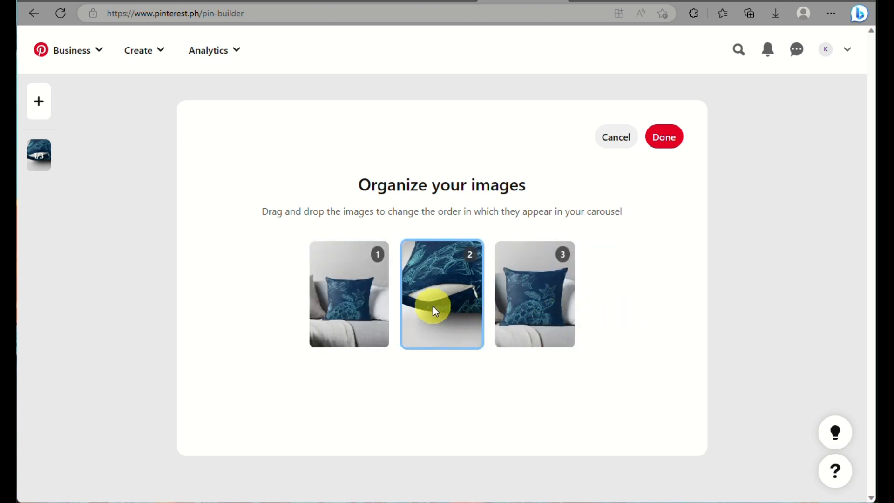
pyautogui.click(675, 140)
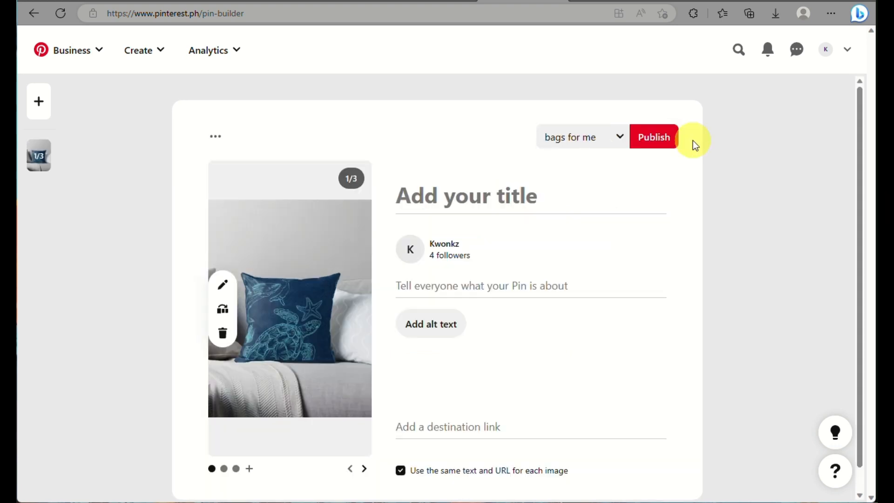
# - Set the kwonkz board as the destination for the carousel Pin
pyautogui.scroll(-1, 519, 326)
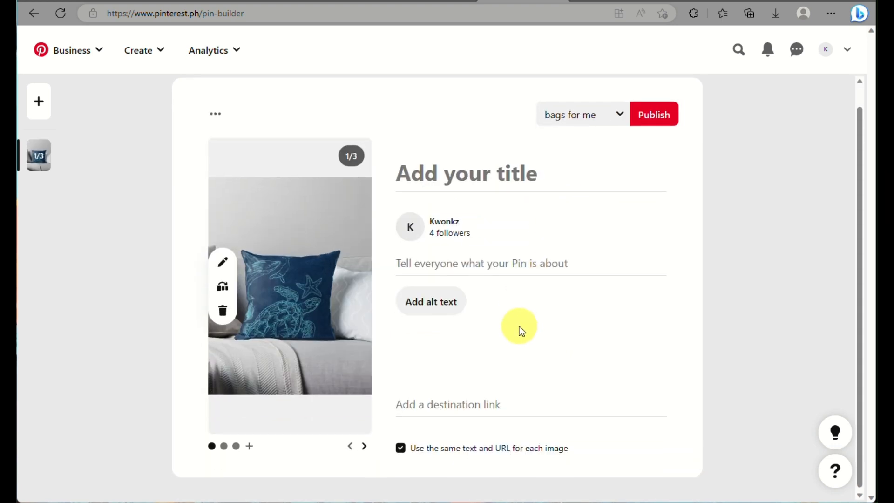
pyautogui.click(579, 112)
pyautogui.scroll(-2, 601, 303)
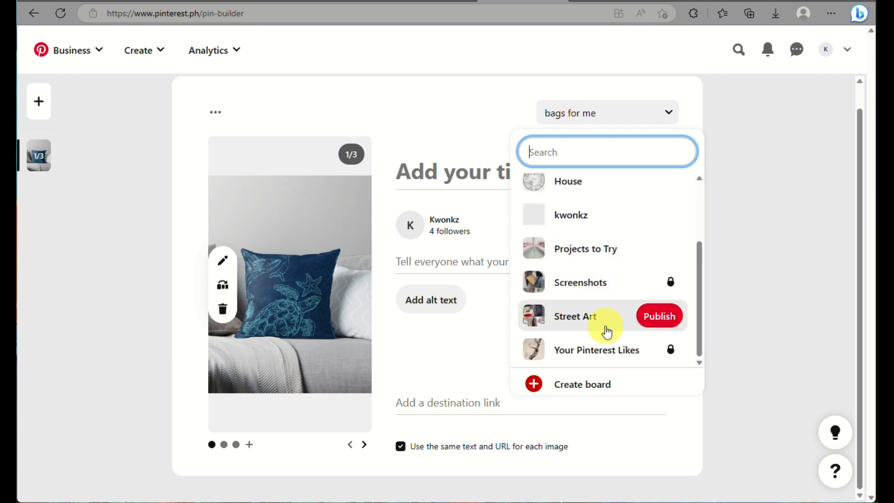
pyautogui.click(573, 216)
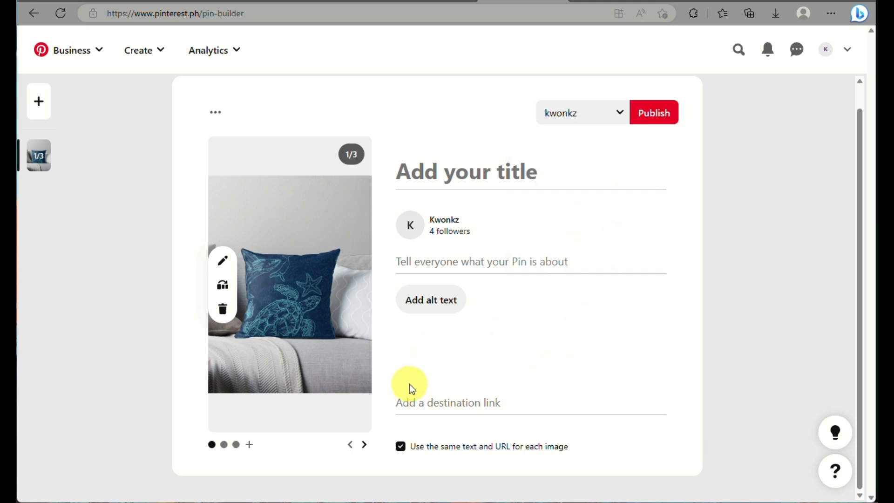
# - Try to copy the Throw Pillow's link from Redbubble and paste it as the Pin's destination link
pyautogui.click(420, 3)
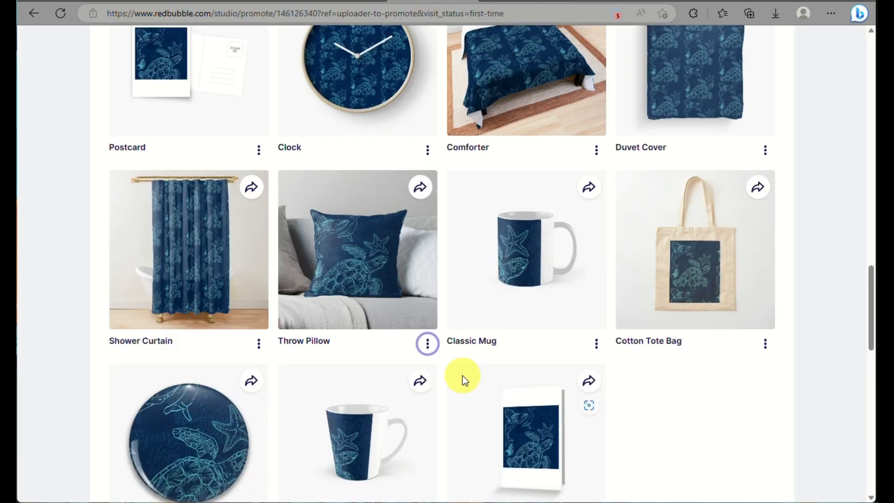
pyautogui.click(429, 345)
pyautogui.click(449, 400)
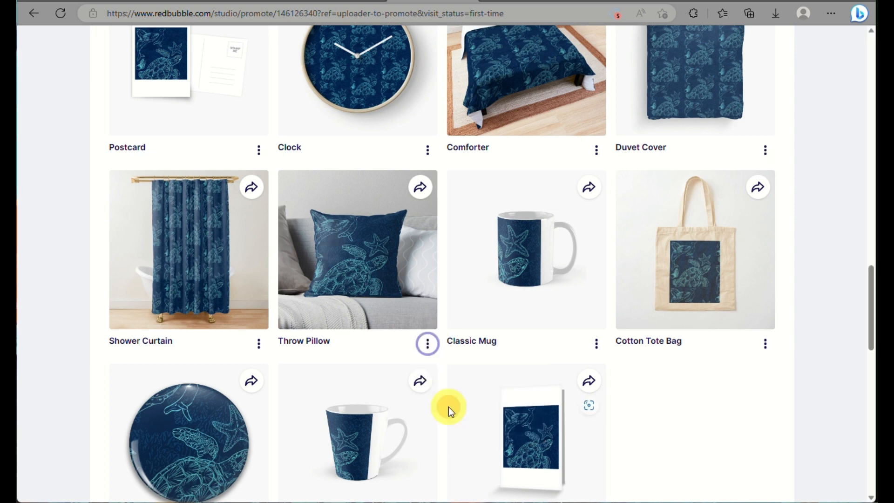
pyautogui.click(515, 3)
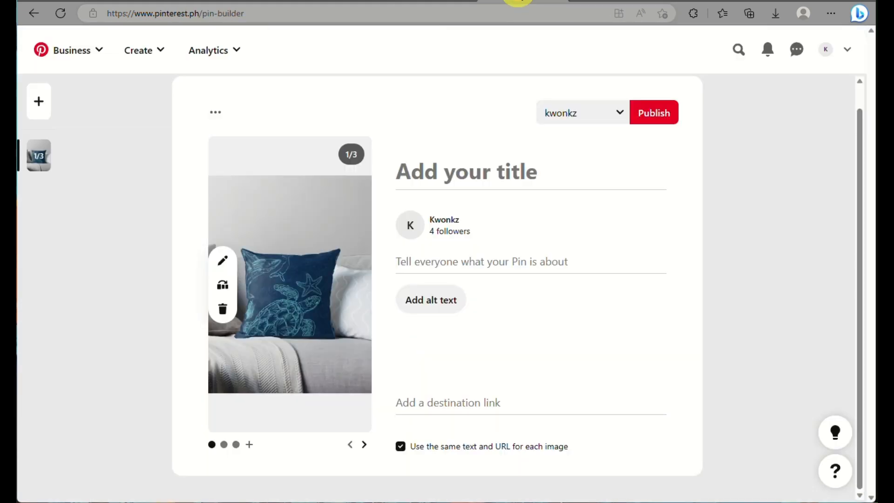
pyautogui.click(453, 401)
pyautogui.rightClick(453, 399)
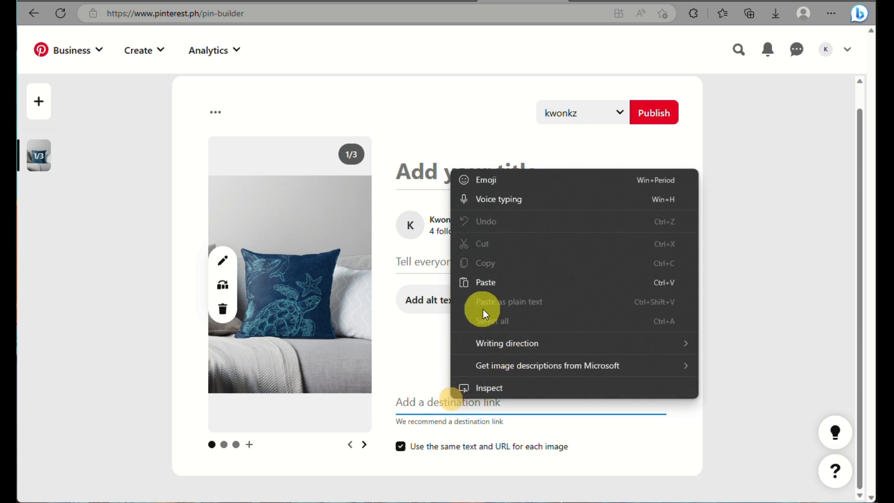
pyautogui.click(490, 286)
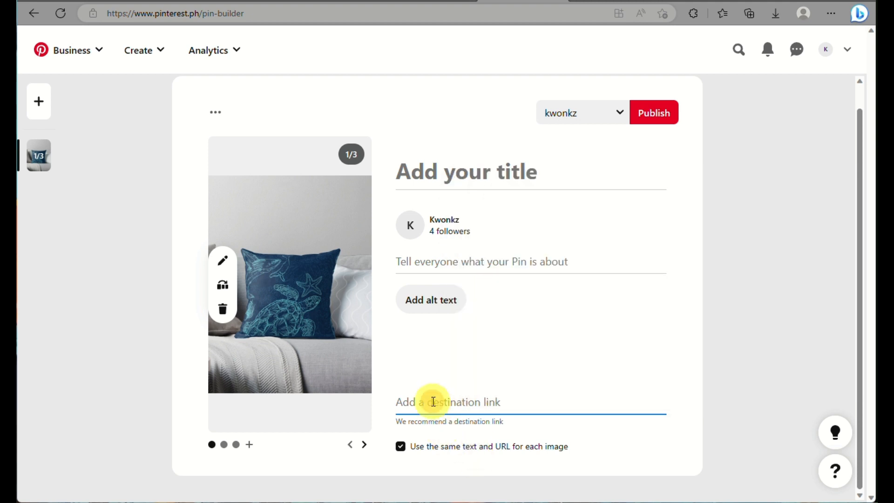
# - Open the Throw Pillow's product page from the Redbubble promote page and copy its web address
pyautogui.click(461, 4)
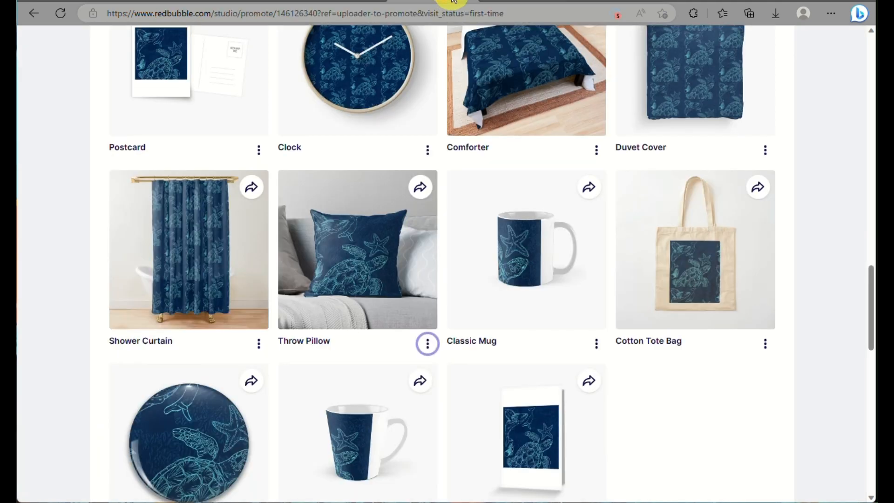
pyautogui.click(428, 344)
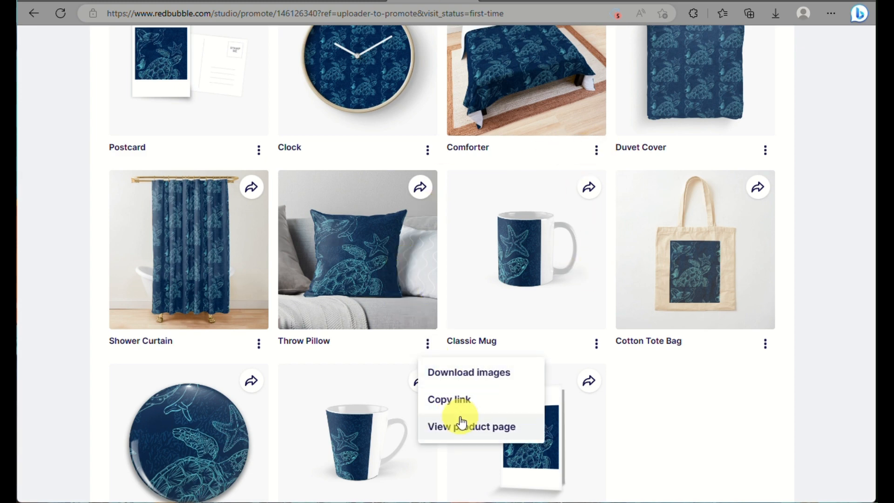
pyautogui.click(479, 425)
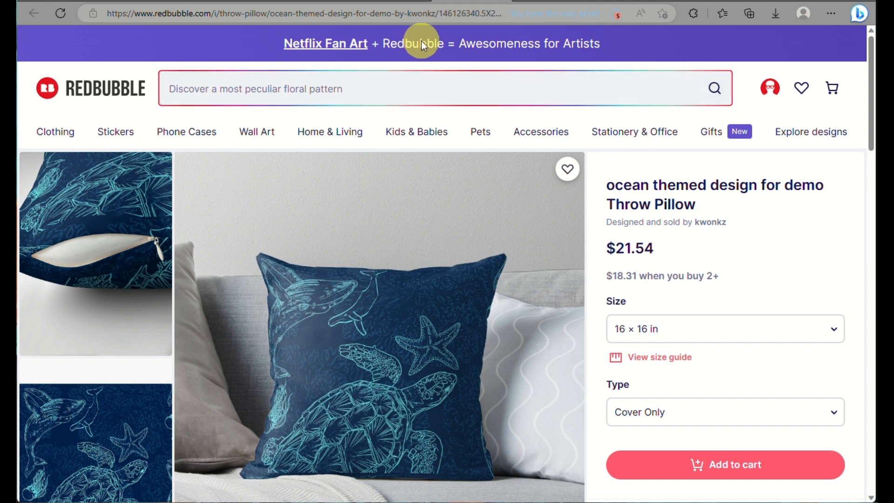
pyautogui.click(331, 11)
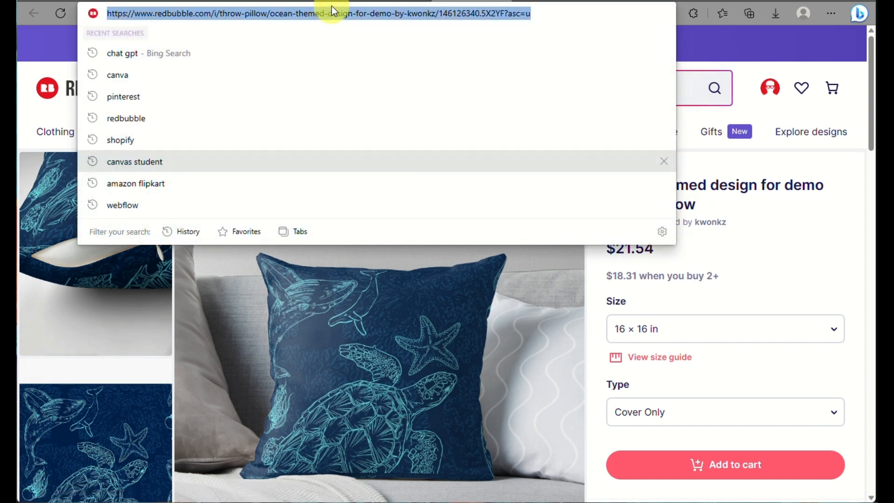
pyautogui.tripleClick(373, 15)
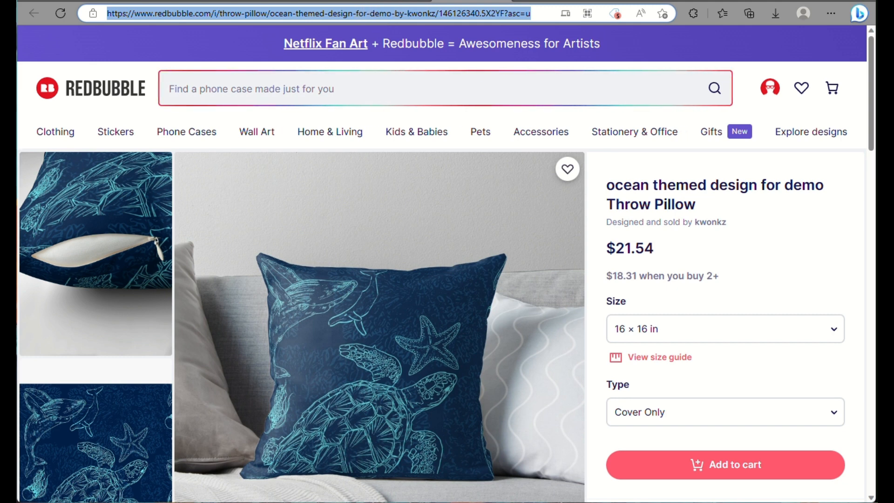
# - Switch to the Pinterest Pin builder and paste the throw pillow's product page address as the Pin's destination link
pyautogui.click(386, 1)
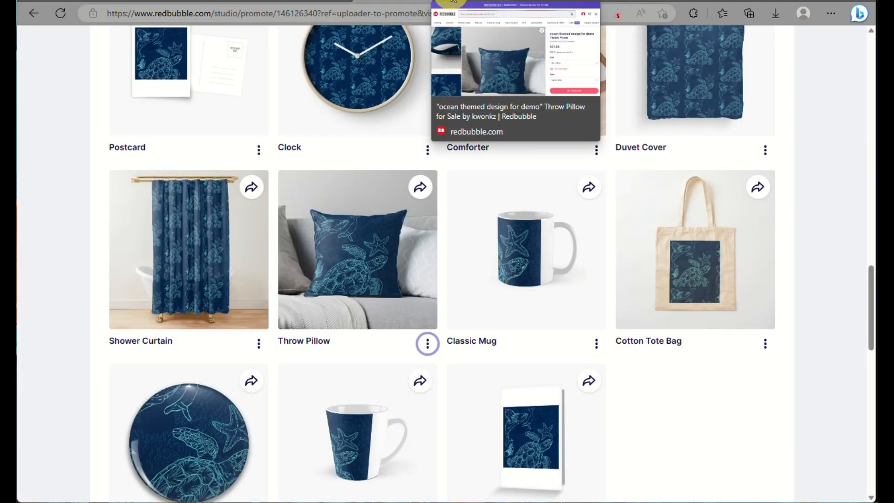
pyautogui.click(460, 1)
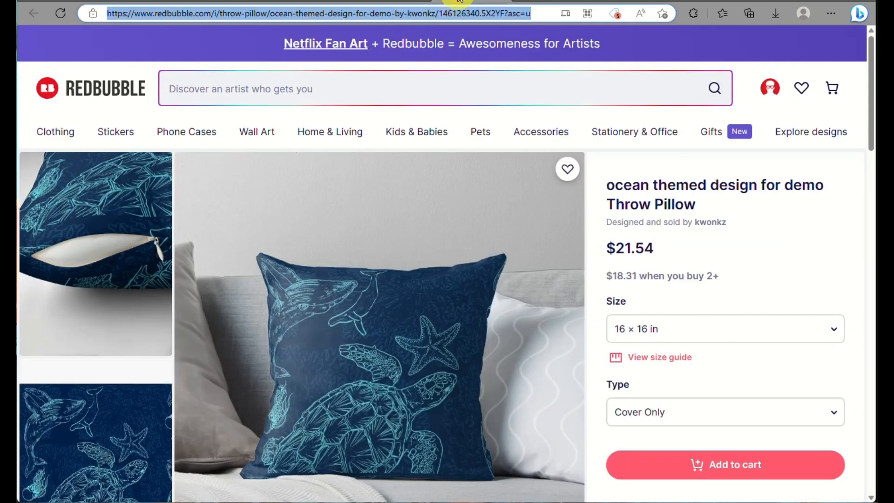
pyautogui.click(546, 1)
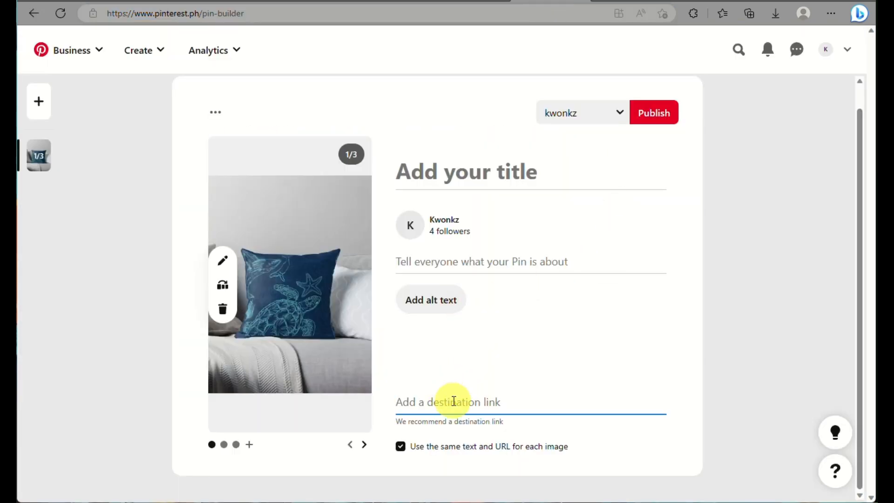
pyautogui.hotkey('ctrl', 'v')
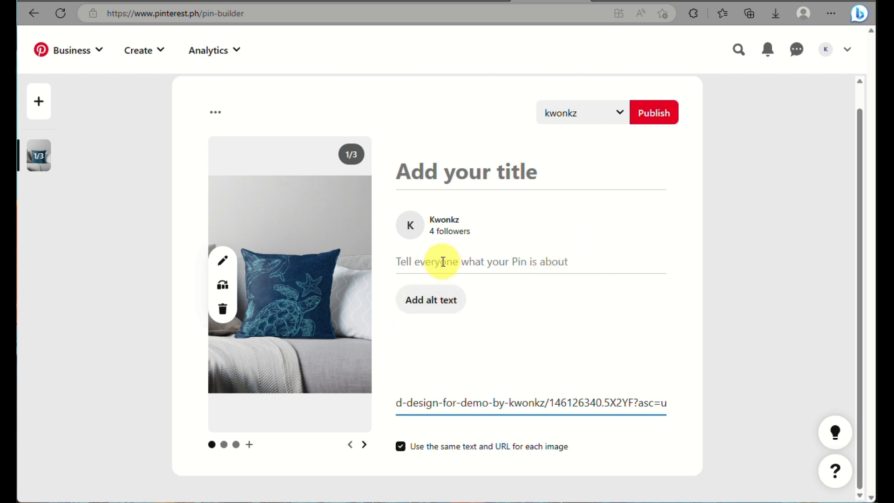
# - Copy the full Features list from the throw pillow's Redbubble product page and paste it as the Pin's description on Pinterest
pyautogui.click(430, 256)
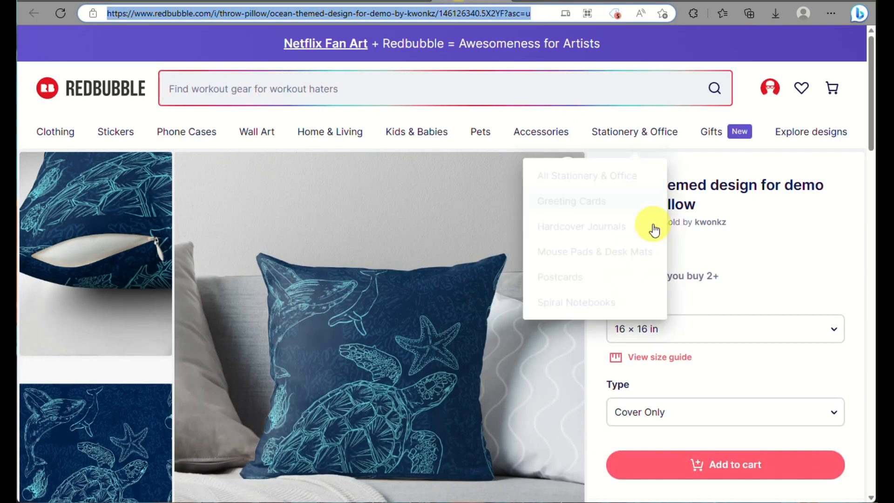
pyautogui.scroll(-5, 653, 230)
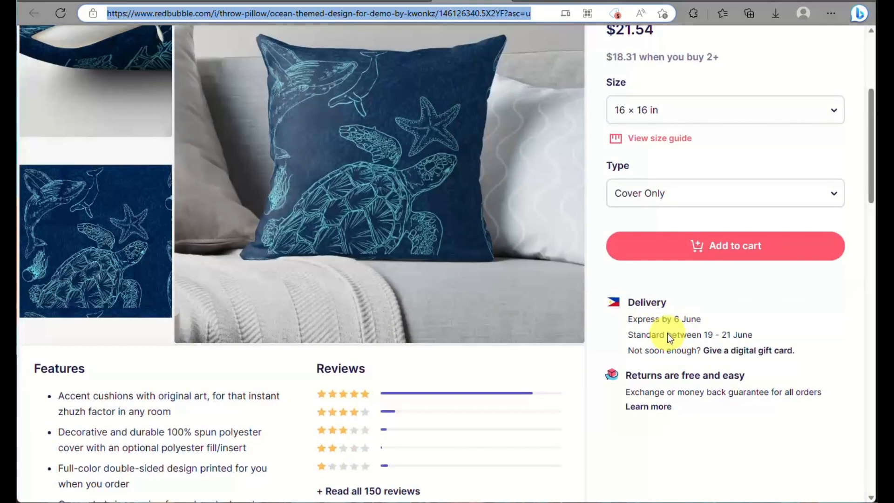
pyautogui.scroll(-4, 667, 326)
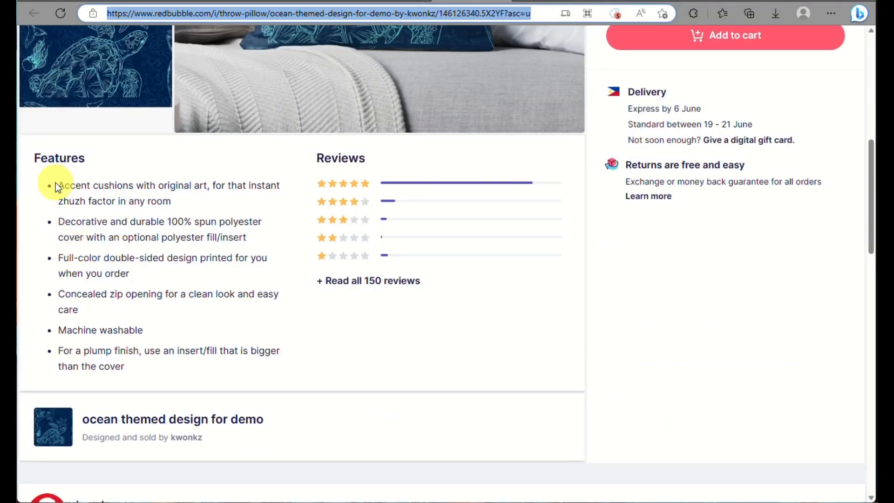
pyautogui.moveTo(55, 183); pyautogui.dragTo(164, 376)
pyautogui.hotkey('ctrl', 'c')
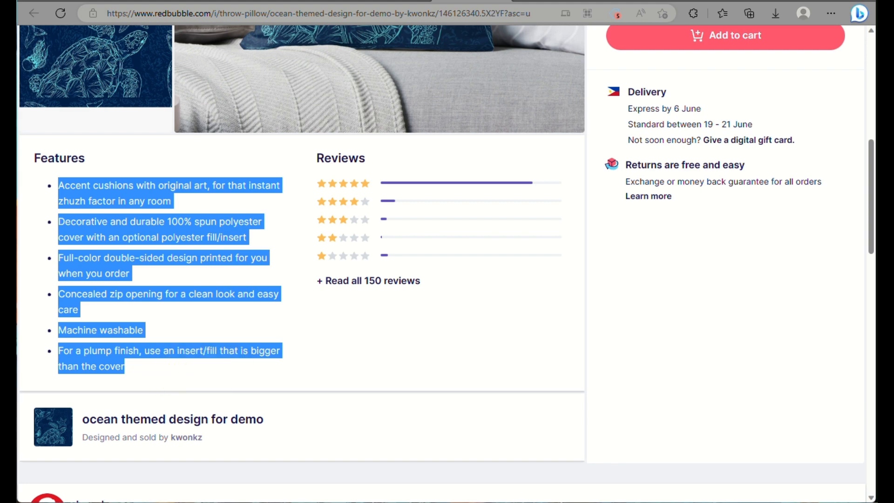
pyautogui.click(533, 1)
pyautogui.click(500, 257)
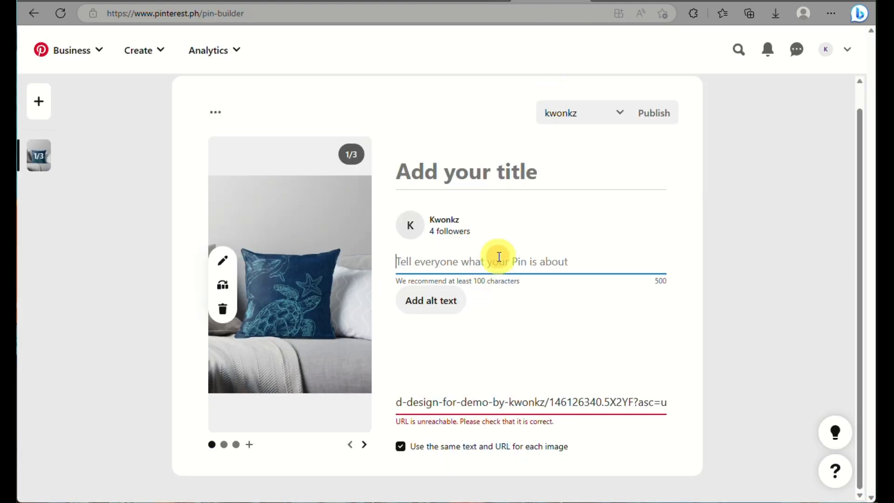
pyautogui.hotkey('ctrl', 'v')
pyautogui.scroll(-1, 554, 325)
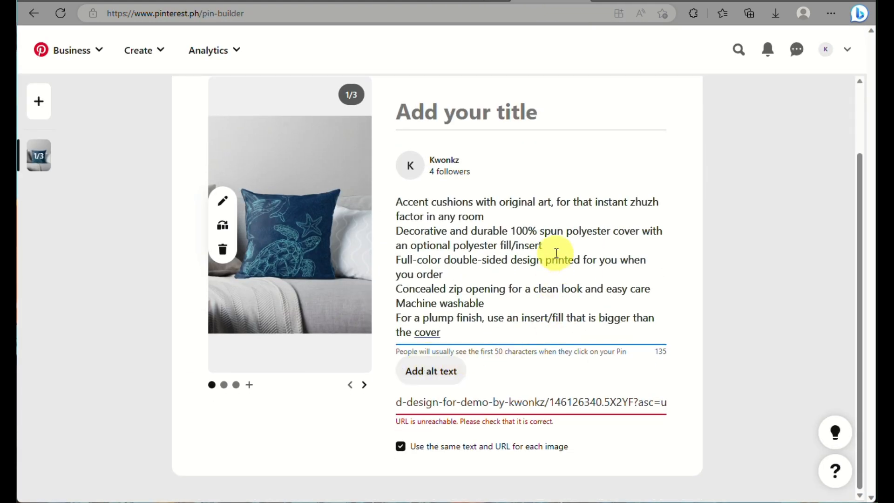
# - Trim the Pin's description to only "Accent cushions with original art, for that instant zhuzh factor in any room"
pyautogui.scroll(2, 557, 245)
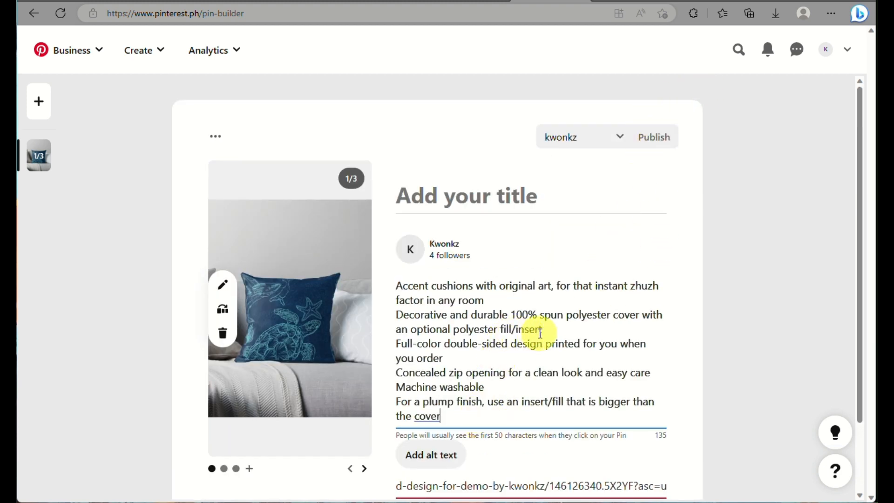
pyautogui.click(393, 368)
pyautogui.moveTo(459, 418); pyautogui.dragTo(394, 372)
pyautogui.press('BackSpace')
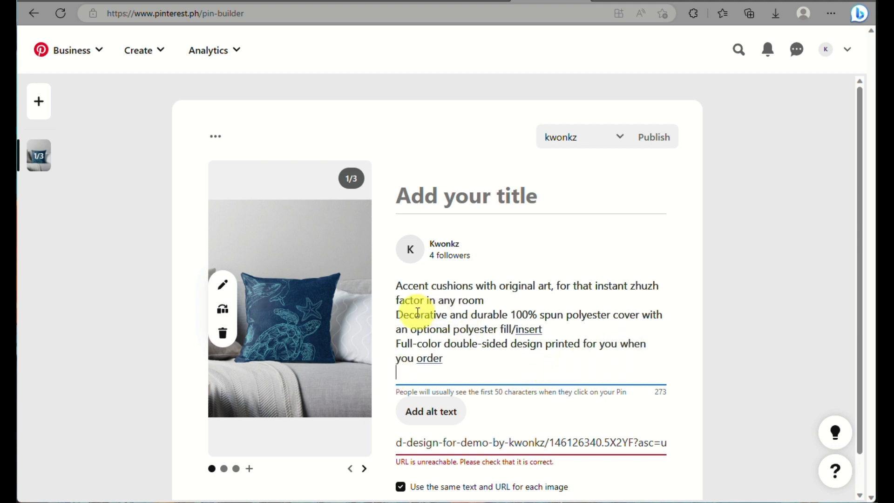
pyautogui.moveTo(396, 314); pyautogui.dragTo(475, 384)
pyautogui.press('BackSpace')
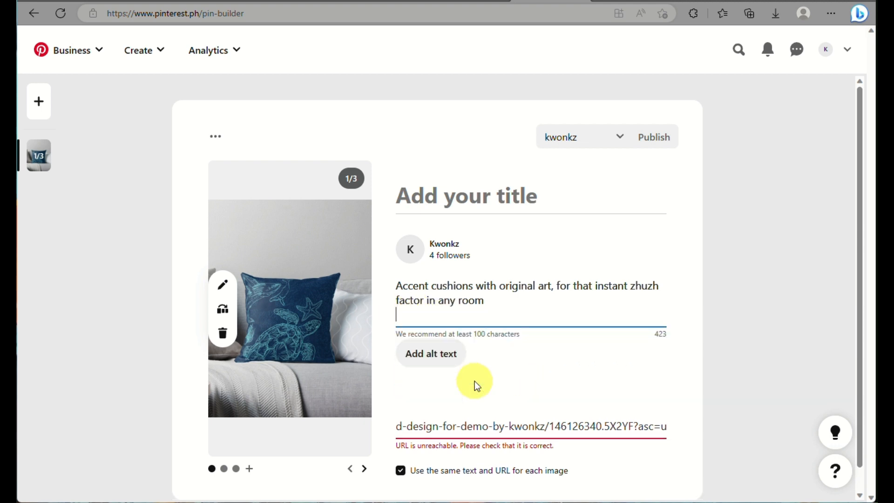
pyautogui.press('BackSpace')
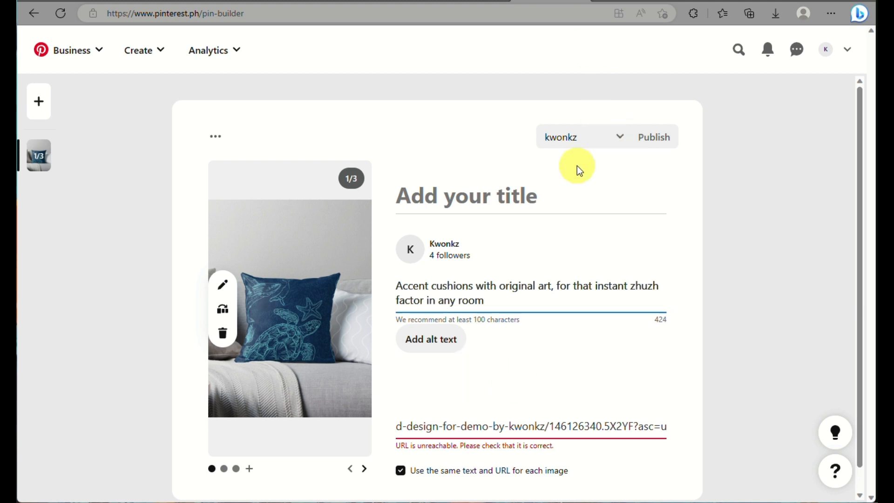
# - Delete all remaining text from the Pin's description
pyautogui.tripleClick(505, 301)
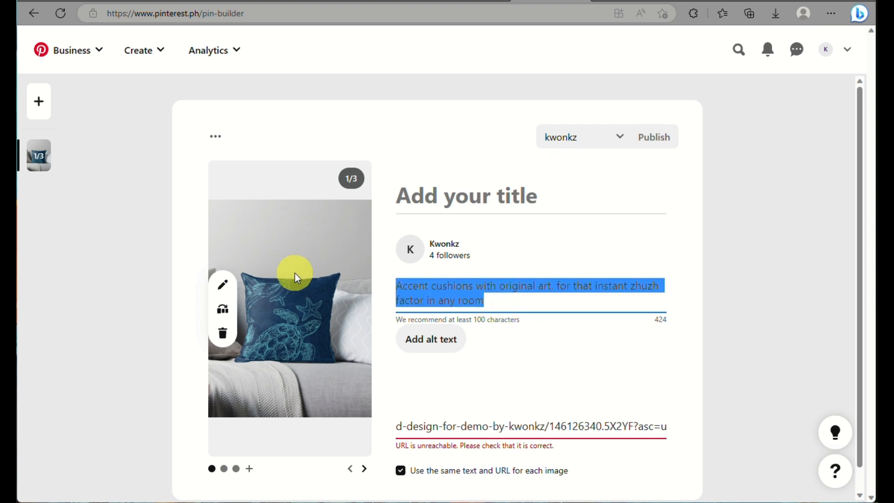
pyautogui.press('BackSpace')
pyautogui.scroll(-1, 580, 364)
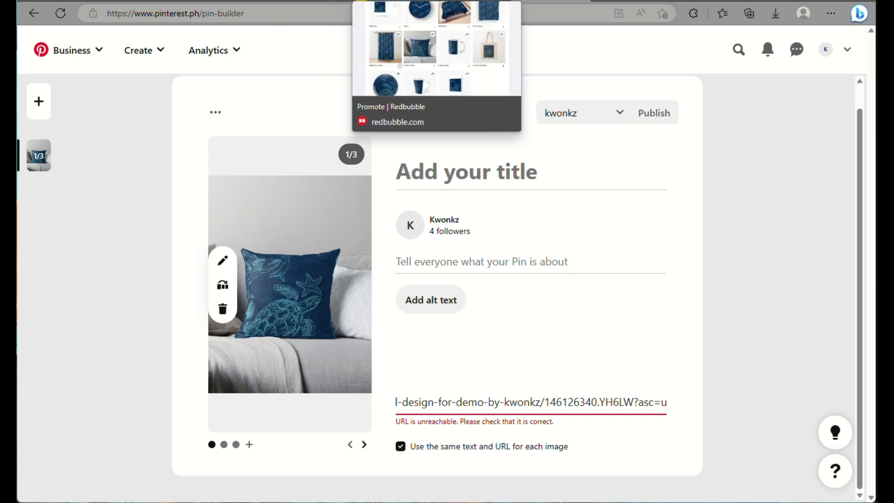
# - Return to Redbubble and review the dashboard's Create products, Set up shop and Get paid checklists
pyautogui.click(389, 3)
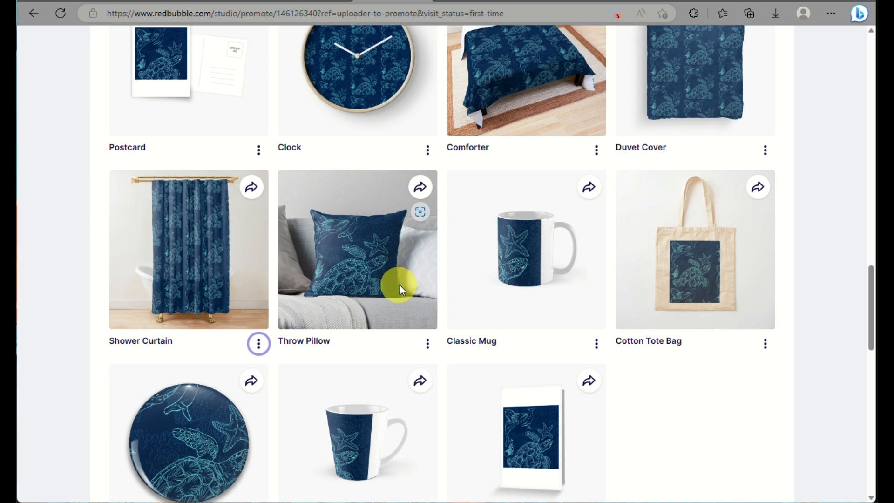
pyautogui.click(369, 277)
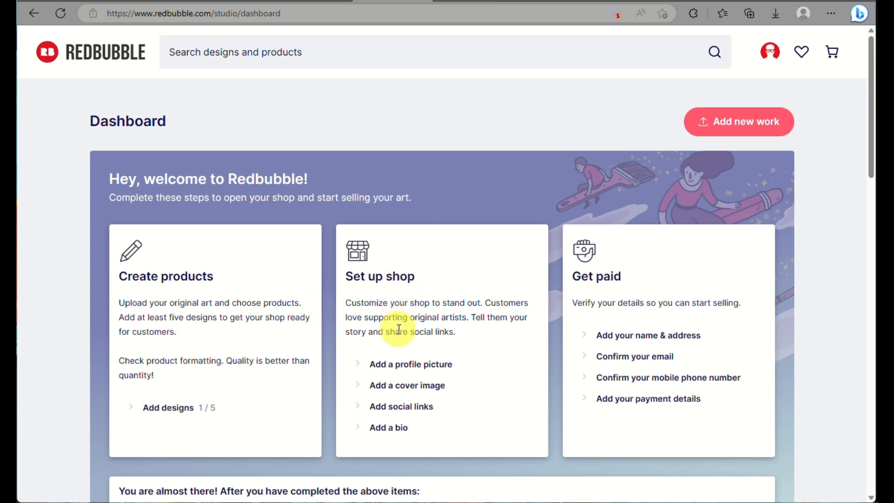
pyautogui.keyDown('ctrl'); pyautogui.scroll(3, 396, 352); pyautogui.keyUp('ctrl')
pyautogui.keyDown('ctrl'); pyautogui.scroll(5, 396, 353); pyautogui.keyUp('ctrl')
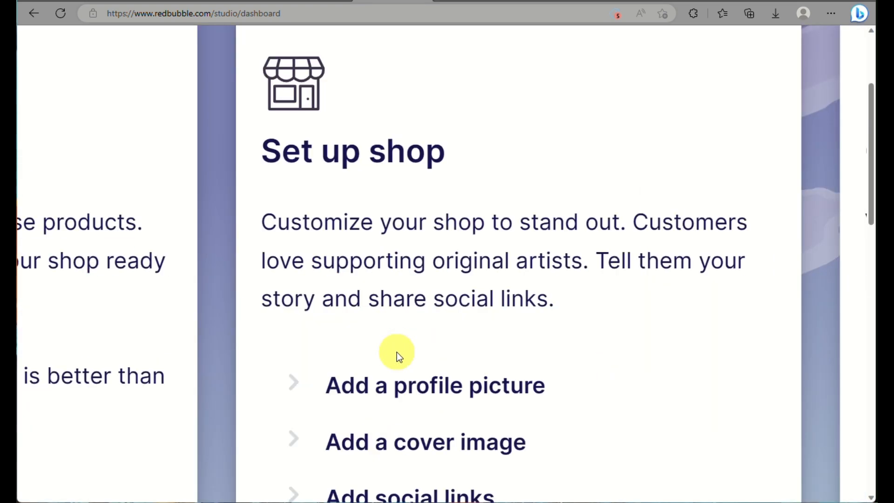
pyautogui.keyDown('ctrl'); pyautogui.scroll(-2, 397, 352); pyautogui.keyUp('ctrl')
pyautogui.keyDown('ctrl'); pyautogui.scroll(-3, 397, 352); pyautogui.keyUp('ctrl')
pyautogui.scroll(-4, 397, 352)
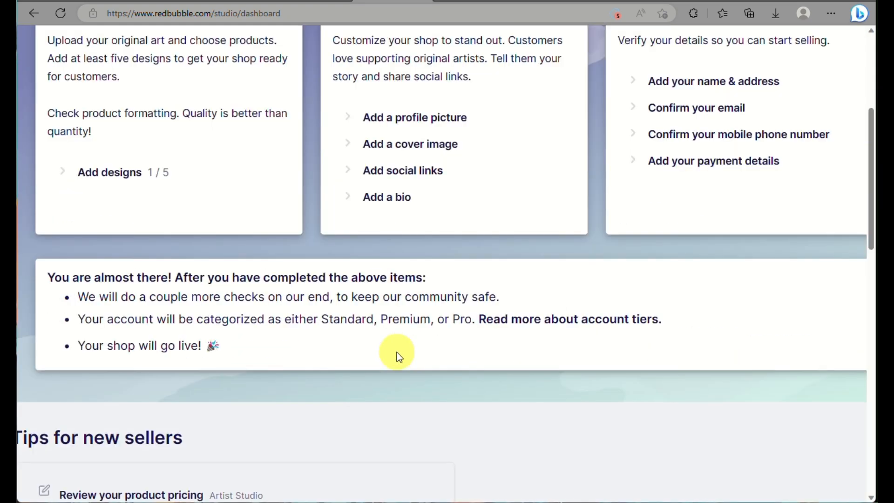
pyautogui.scroll(2, 397, 352)
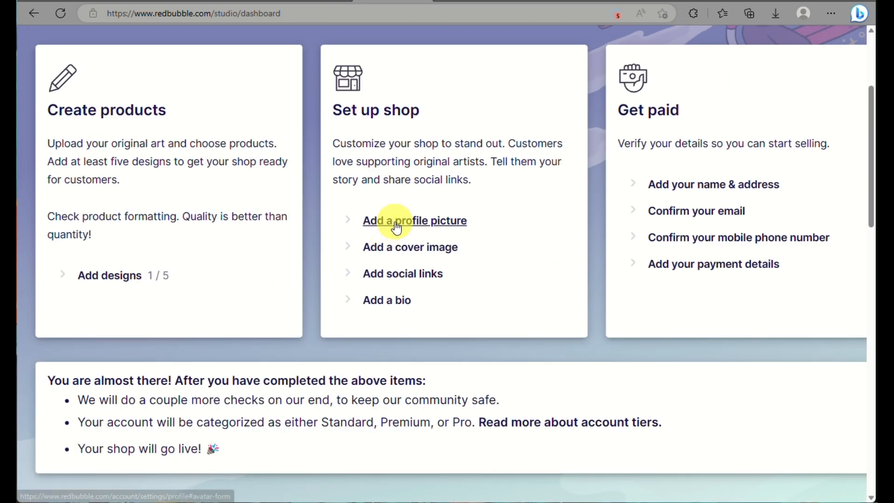
# - Open the profile picture settings from the shop setup checklist and review the avatar, cover image, profile, bio, notification and copyright sections
pyautogui.click(396, 222)
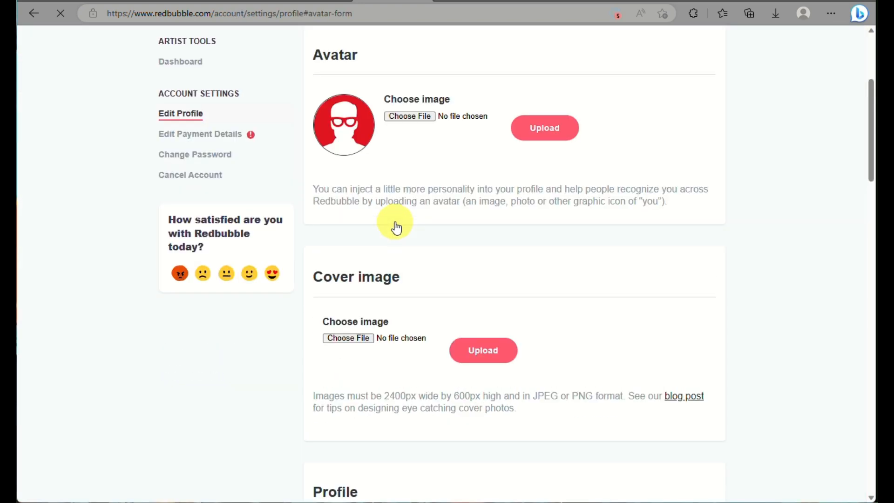
pyautogui.scroll(-6, 479, 244)
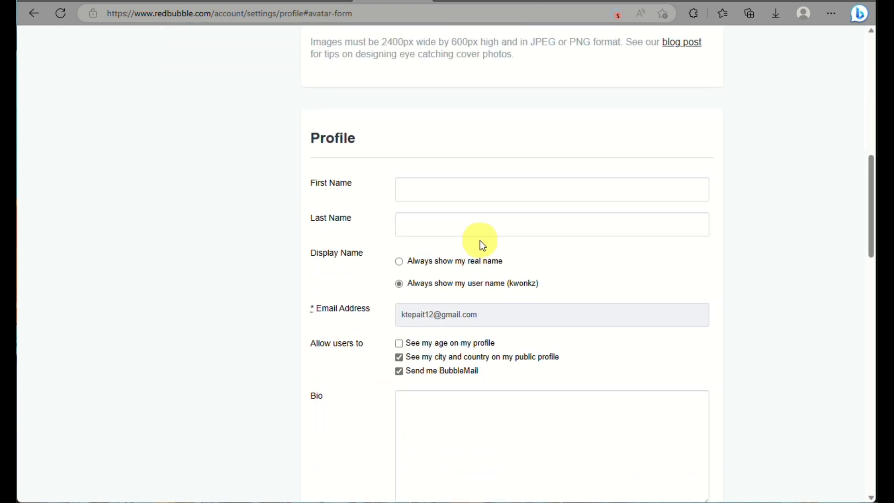
pyautogui.scroll(2, 481, 241)
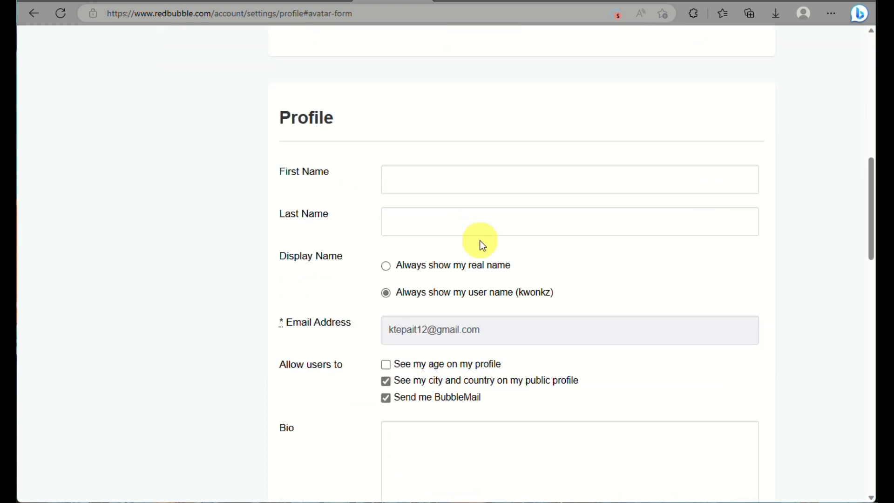
pyautogui.hscroll(1, 481, 241)
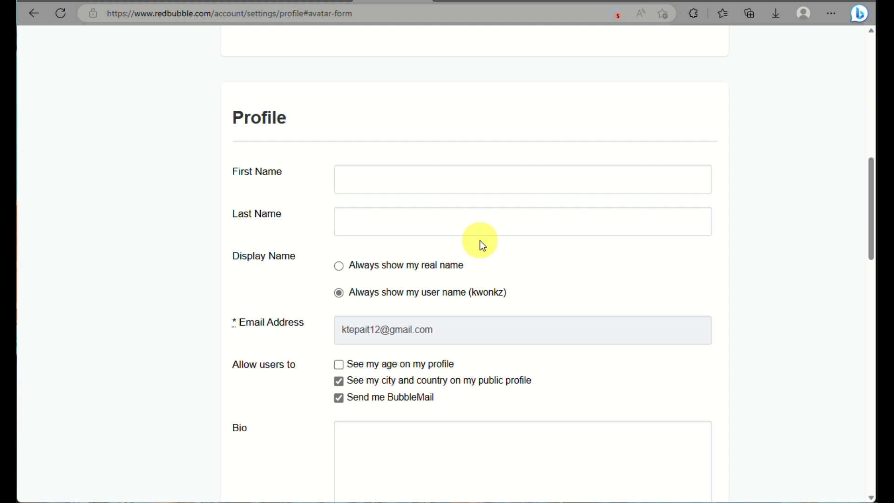
pyautogui.scroll(-1, 483, 245)
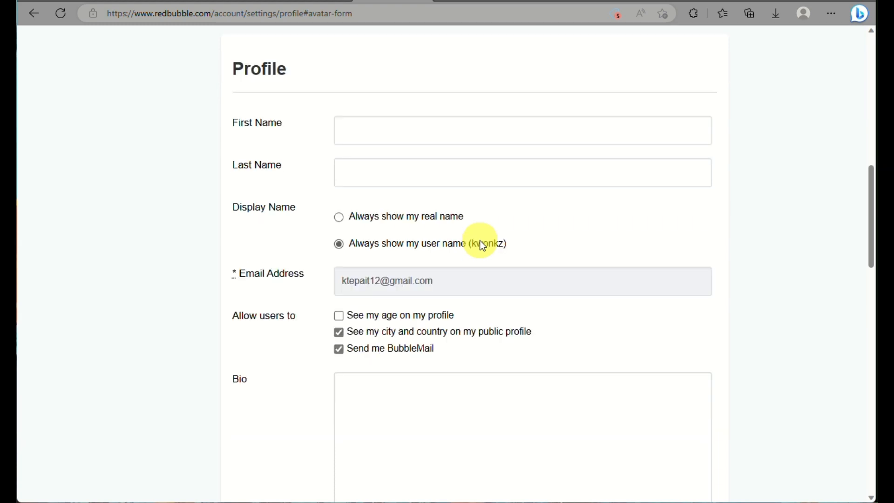
pyautogui.click(485, 136)
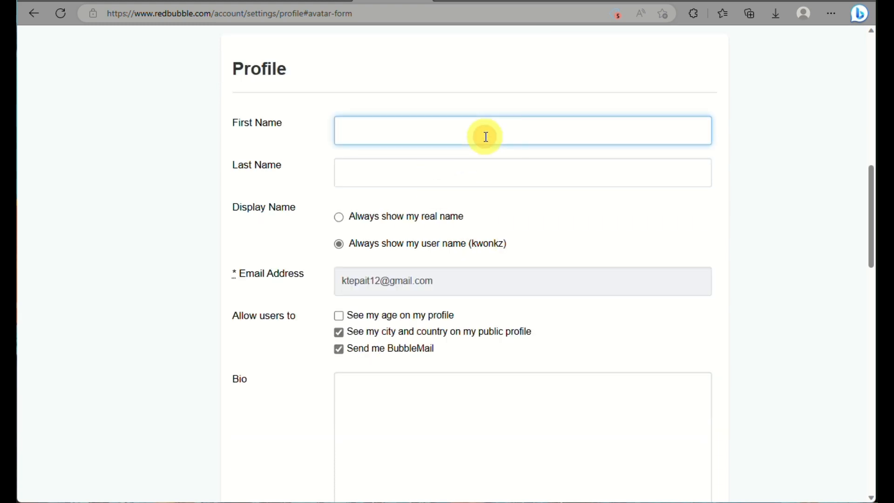
pyautogui.scroll(-4, 434, 174)
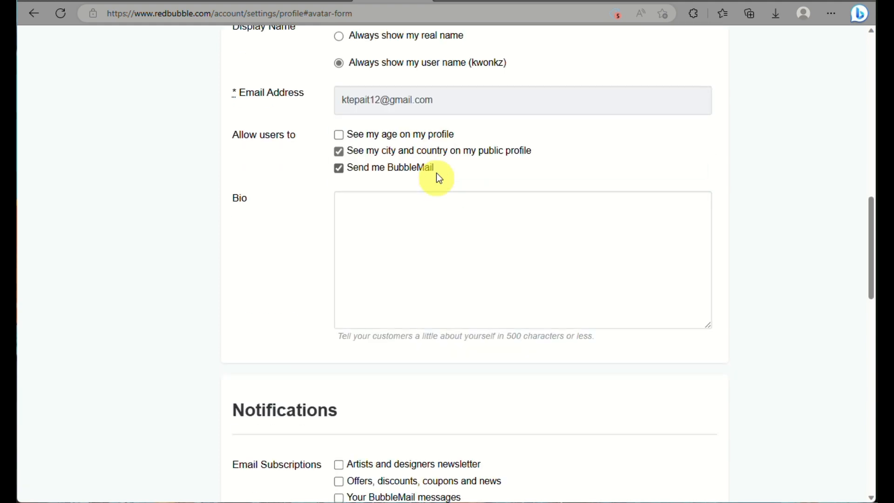
pyautogui.click(431, 227)
pyautogui.scroll(-8, 430, 219)
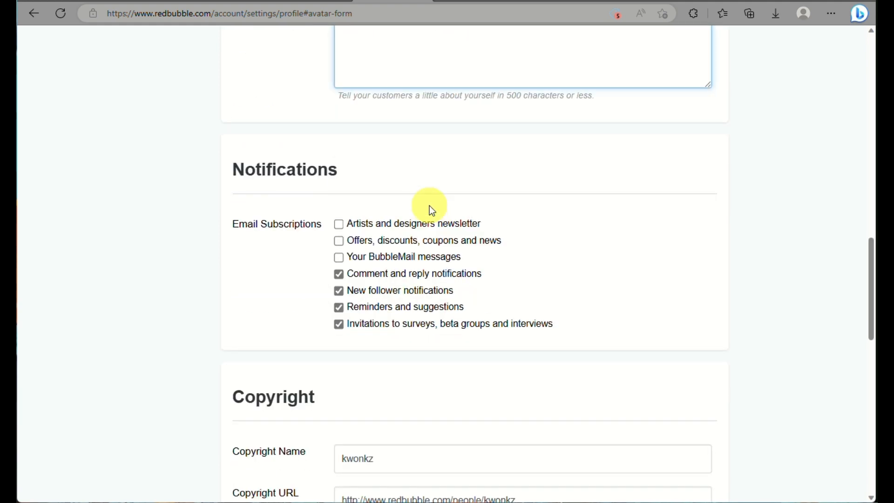
pyautogui.scroll(-3, 429, 205)
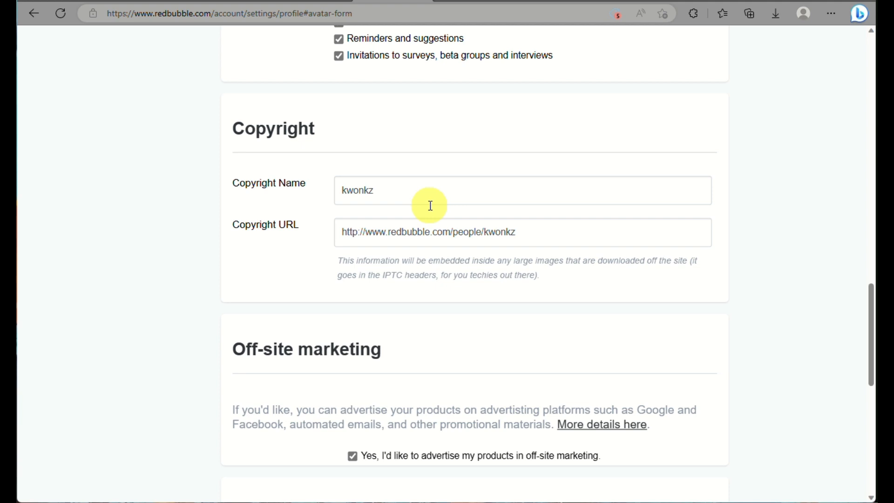
# - Review the off-site marketing and image settings, and recheck the profile, bio, notification and copyright sections of the profile settings
pyautogui.scroll(-6, 431, 205)
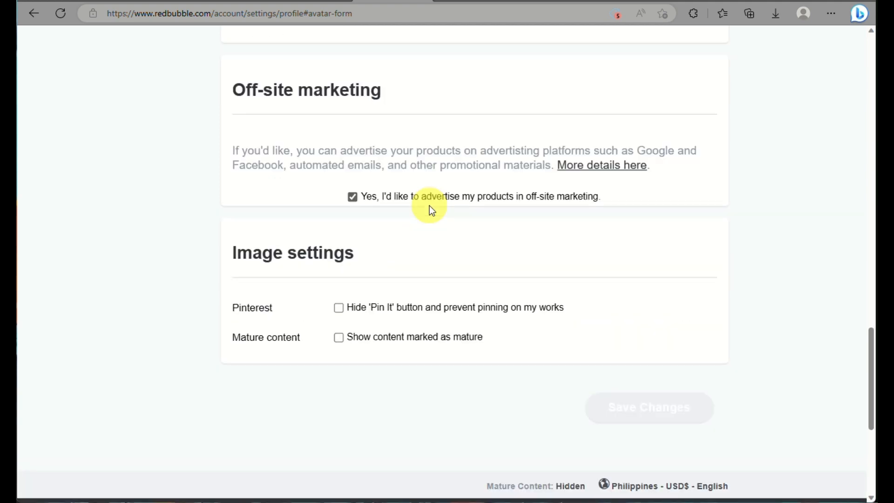
pyautogui.scroll(-3, 429, 205)
pyautogui.scroll(20, 429, 206)
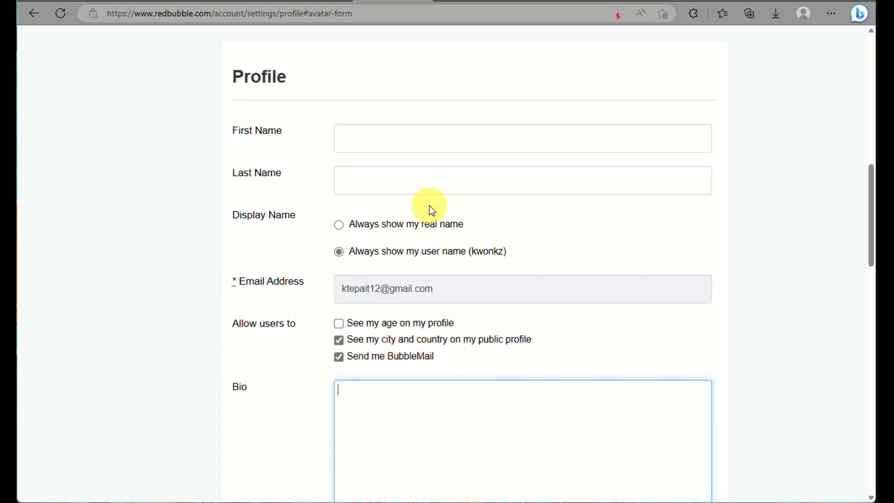
pyautogui.scroll(-20, 429, 205)
pyautogui.scroll(3, 429, 206)
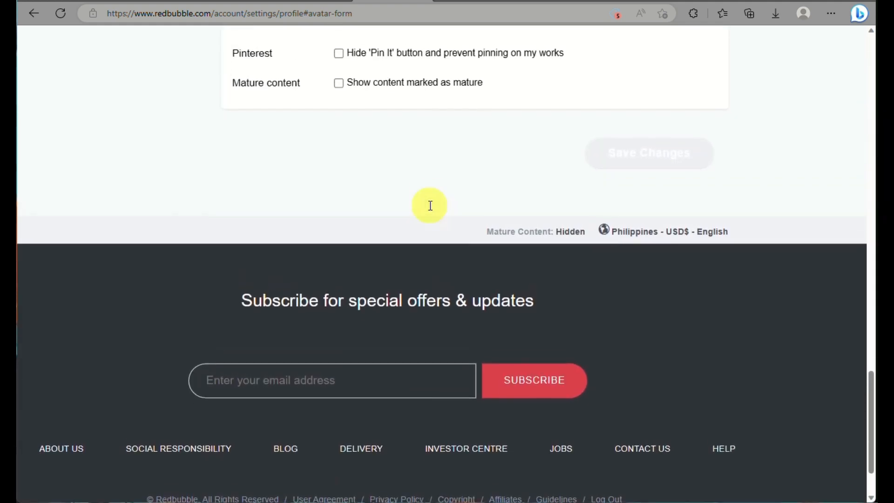
pyautogui.scroll(10, 431, 205)
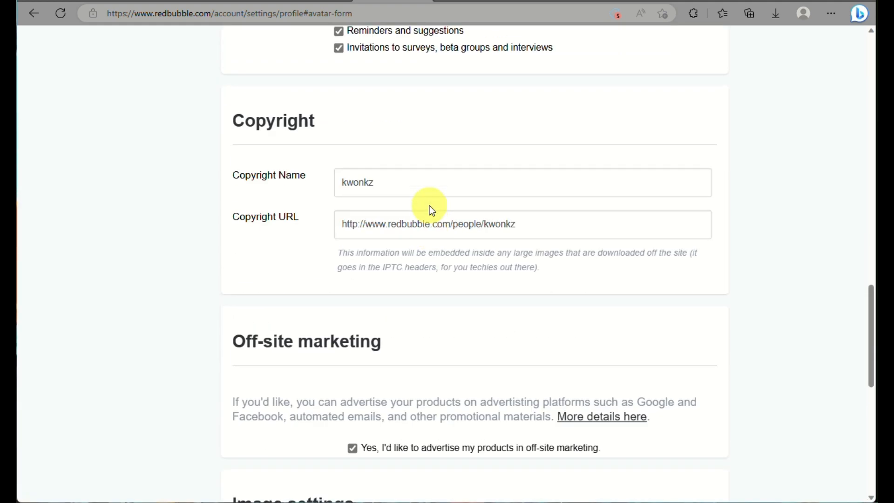
pyautogui.scroll(8, 443, 105)
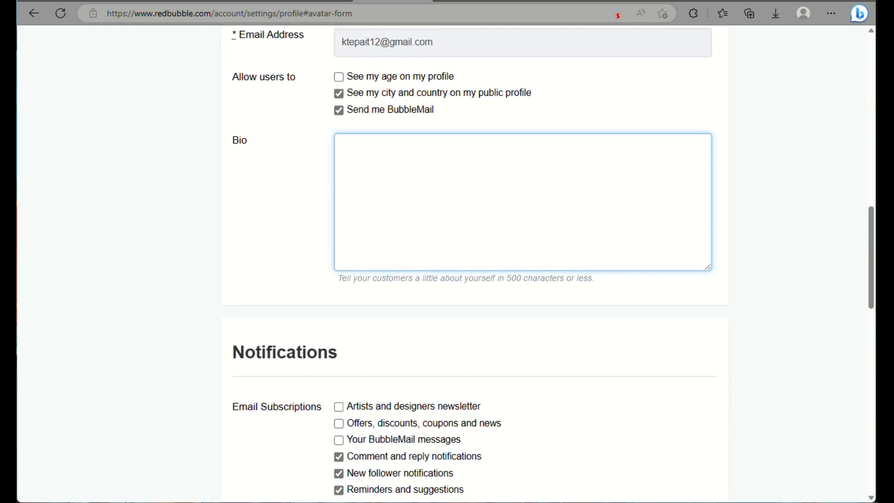
pyautogui.scroll(-15, 677, 117)
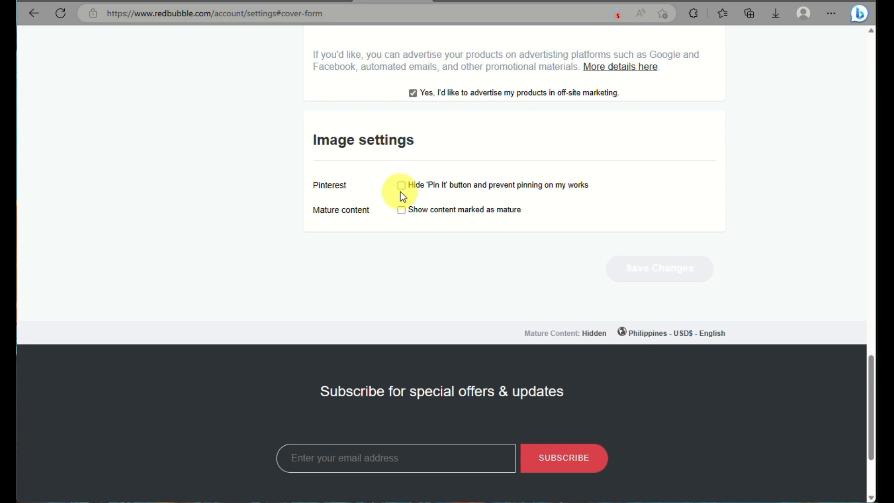
# - Try switching the "Show content marked as mature" option on and back off in the image settings
pyautogui.scroll(3, 761, 189)
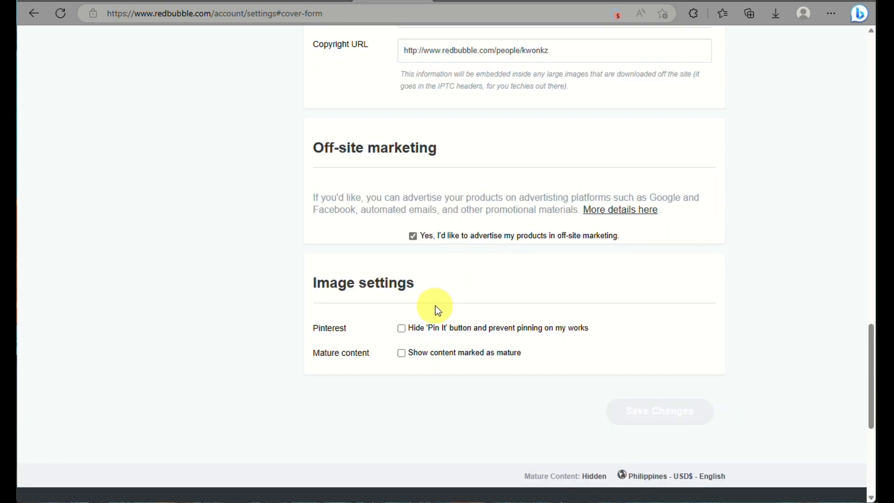
pyautogui.click(401, 352)
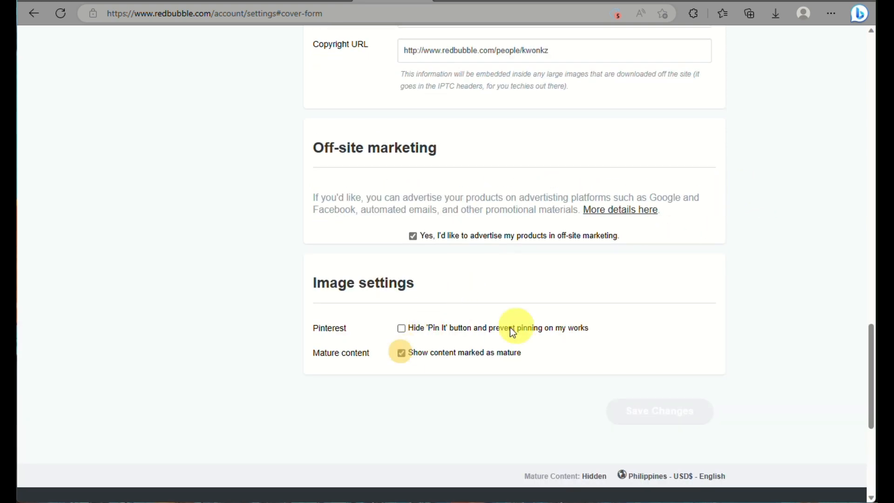
pyautogui.click(401, 352)
# - Open the account's payment details settings and review the residential and postal address sections
pyautogui.scroll(6, 723, 298)
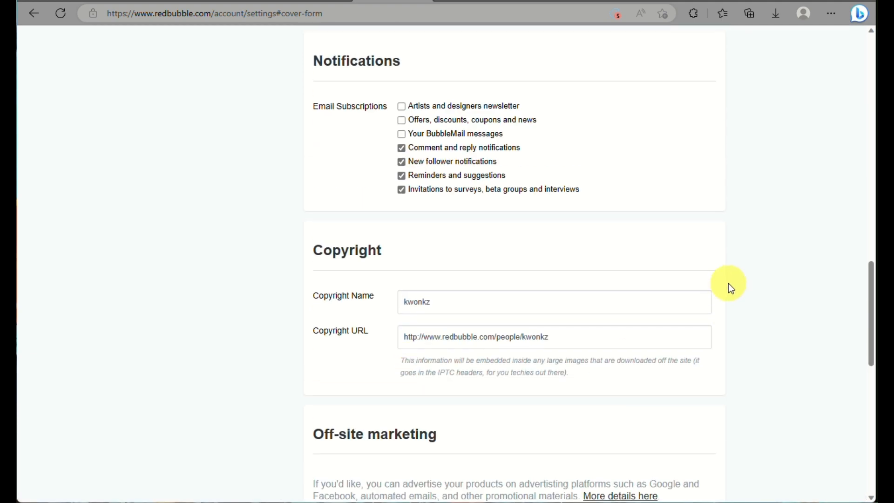
pyautogui.scroll(6, 728, 283)
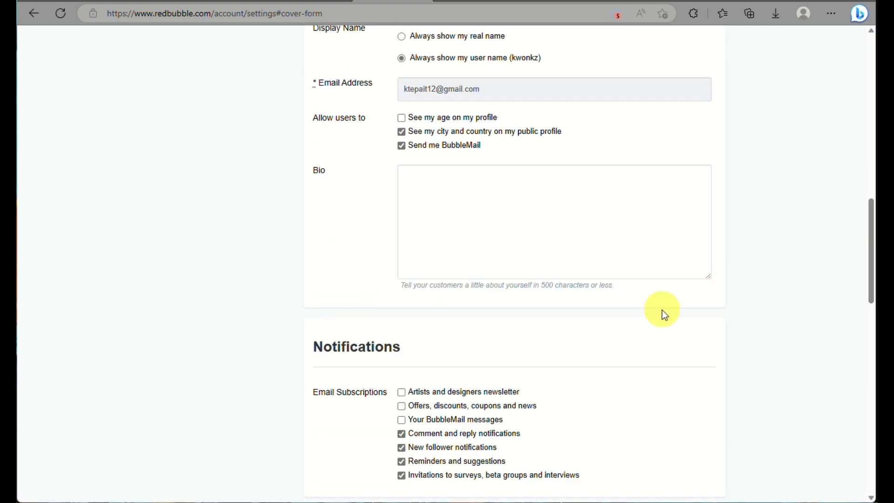
pyautogui.scroll(3, 665, 315)
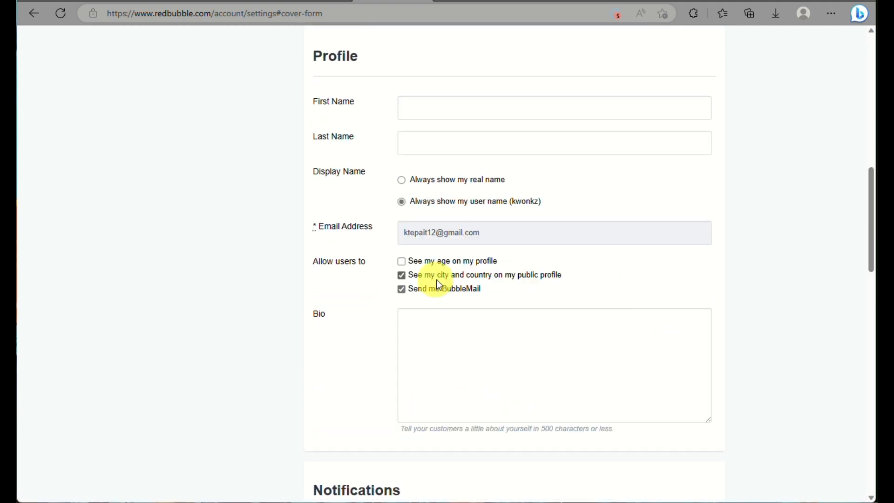
pyautogui.scroll(10, 469, 280)
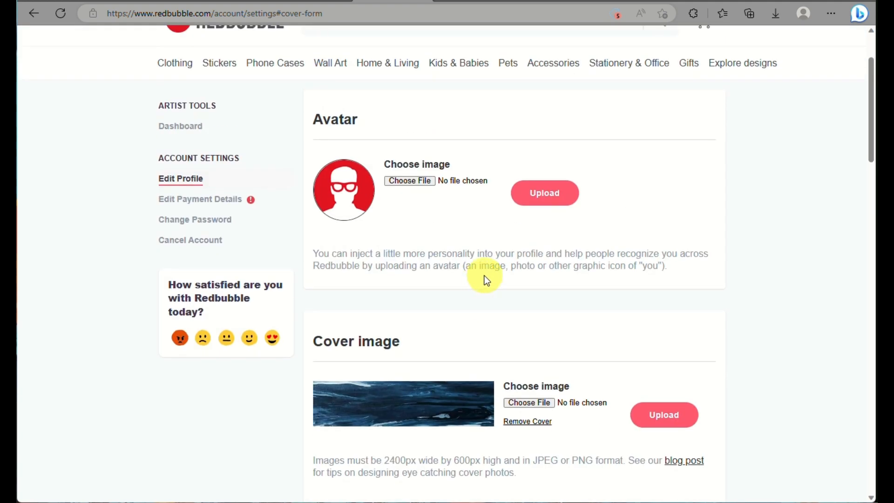
pyautogui.click(223, 199)
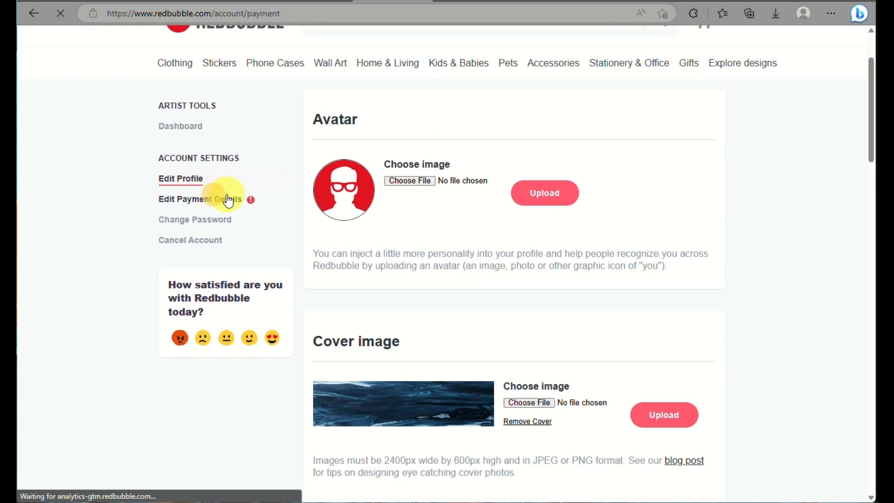
pyautogui.scroll(-20, 435, 280)
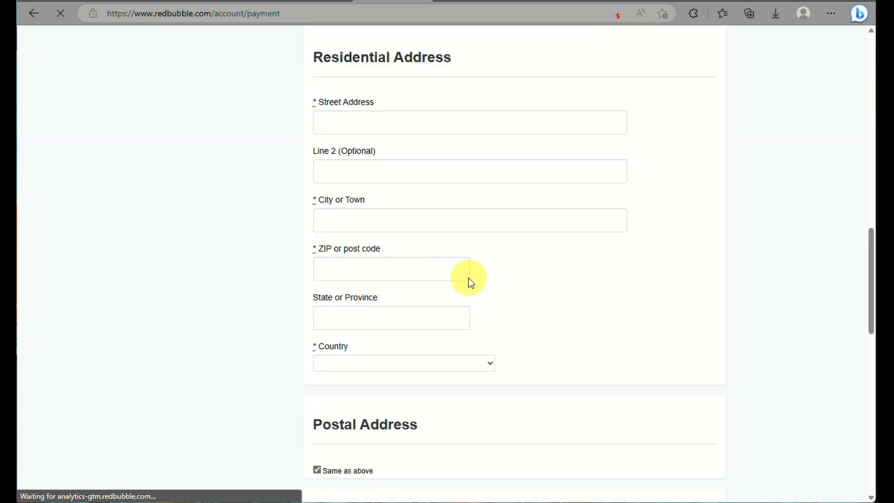